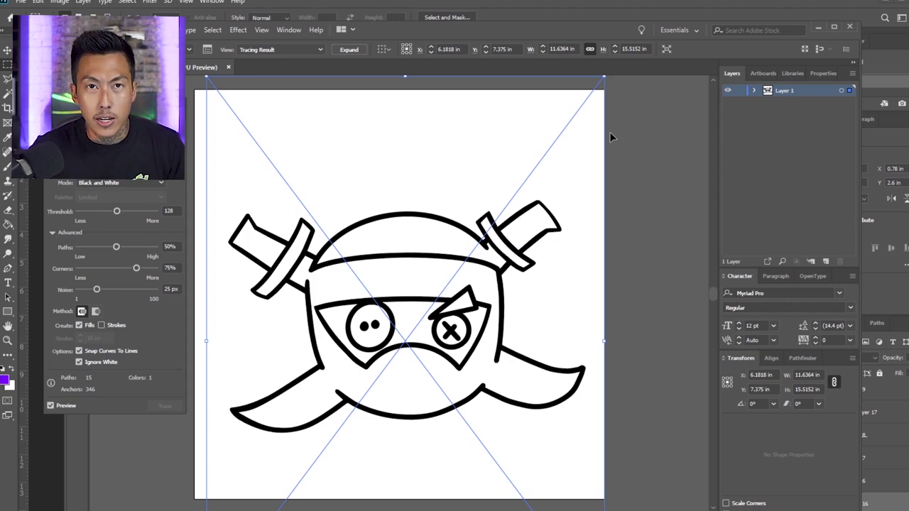
- Undo the trace and drag the ninja sketch down and left into place on the artboard
{"action": "key", "text": "ctrl+z"}
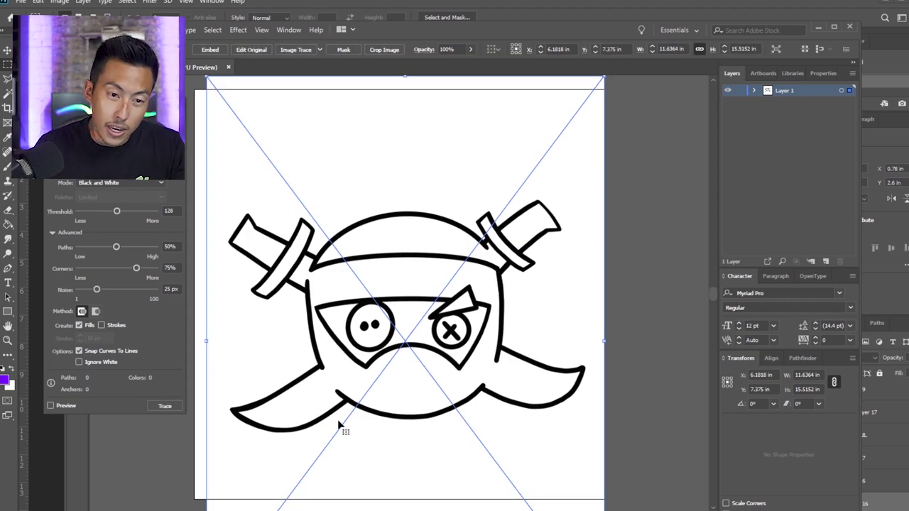
{"action": "mouse_move", "coordinate": [448, 381]}
{"action": "left_mouse_down"}
{"action": "mouse_move", "coordinate": [543, 371]}
{"action": "mouse_move", "coordinate": [455, 367]}
{"action": "left_mouse_up"}
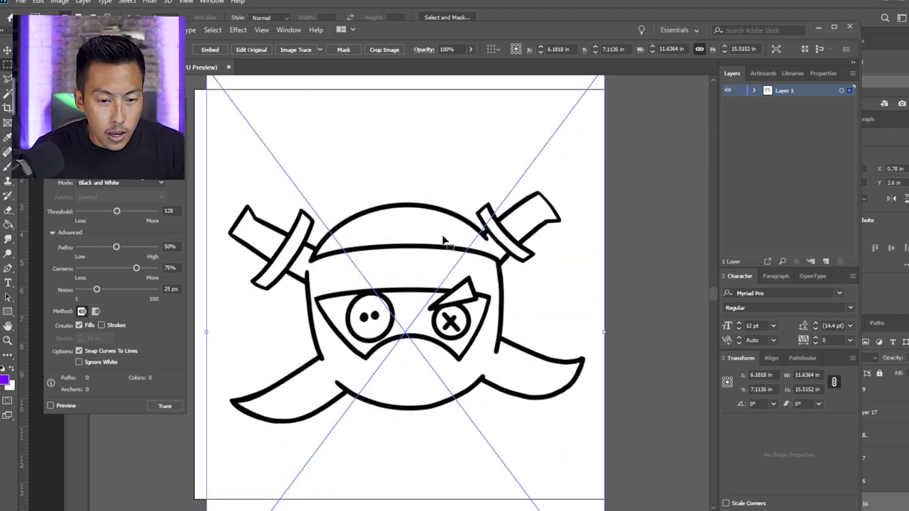
{"action": "scroll", "coordinate": [381, 240], "scroll_direction": "up", "scroll_amount": 3}
{"action": "scroll", "coordinate": [405, 277], "scroll_direction": "down", "scroll_amount": 2}
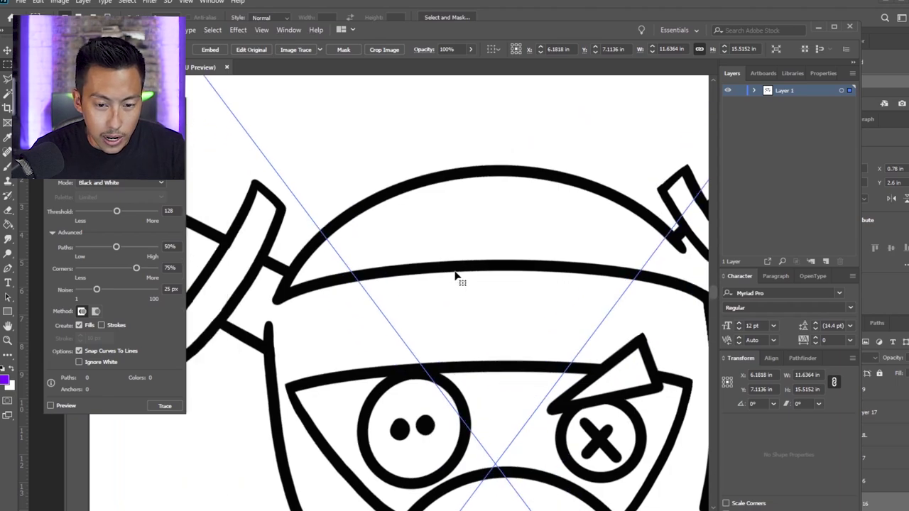
{"action": "scroll", "coordinate": [316, 263], "scroll_direction": "up", "scroll_amount": 5}
{"action": "scroll", "coordinate": [323, 283], "scroll_direction": "down", "scroll_amount": 2}
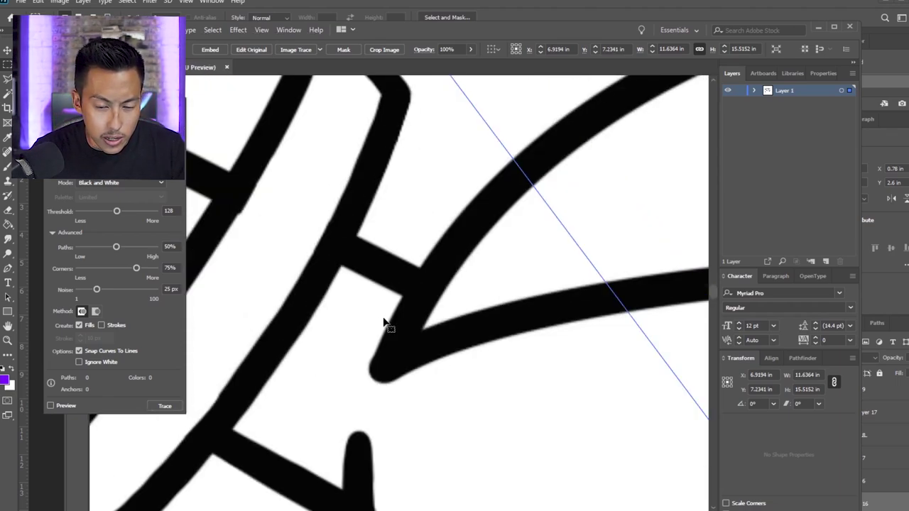
{"action": "scroll", "coordinate": [447, 314], "scroll_direction": "down", "scroll_amount": 4}
{"action": "scroll", "coordinate": [430, 320], "scroll_direction": "up", "scroll_amount": 5}
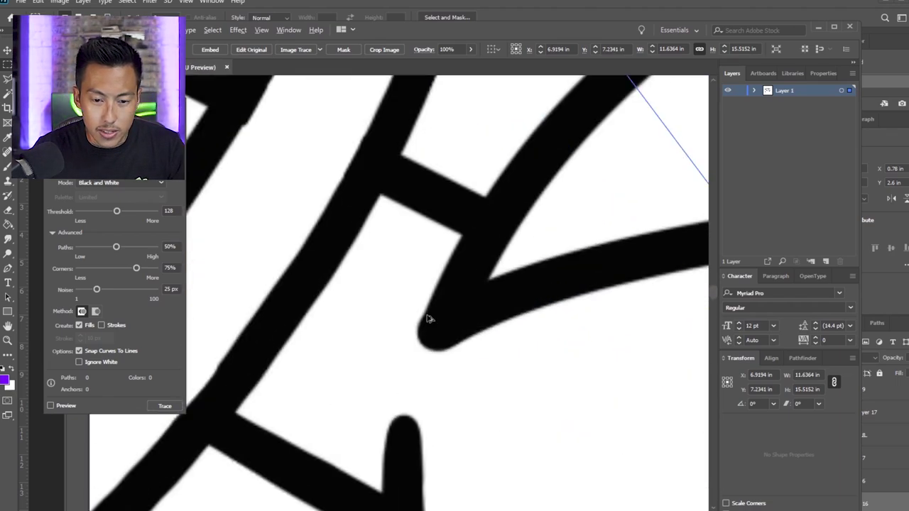
{"action": "left_click_drag", "start_coordinate": [526, 332], "coordinate": [511, 377]}
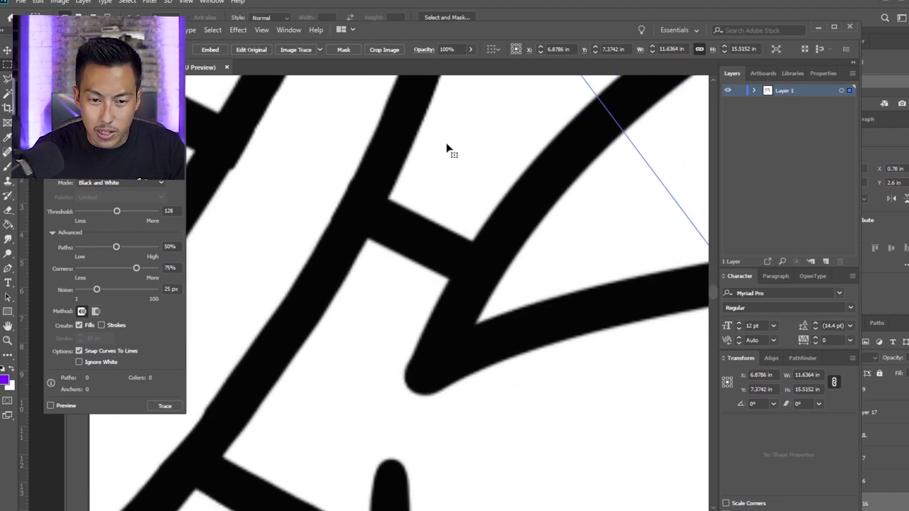
{"action": "left_click_drag", "start_coordinate": [543, 187], "coordinate": [527, 291]}
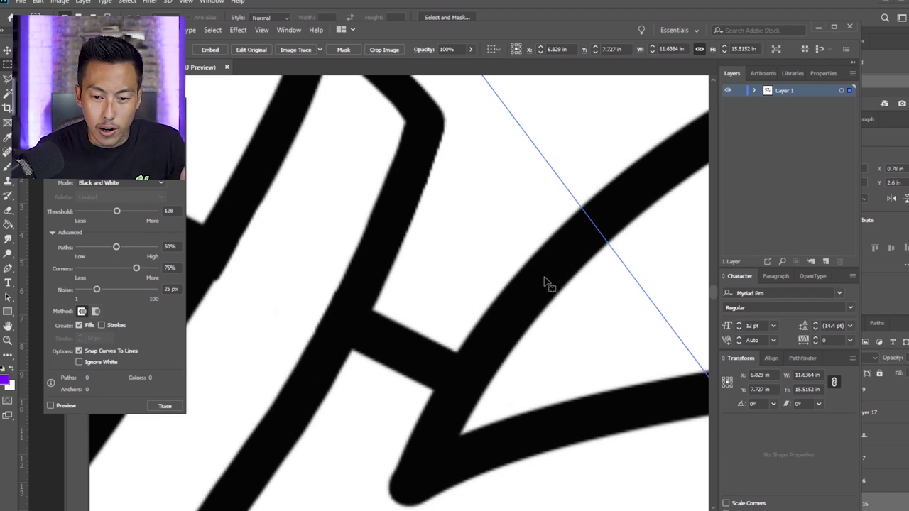
- Zoom in to inspect the sketch lines, then turn on Ignore White in Image Trace
{"action": "key", "text": "ctrl+0"}
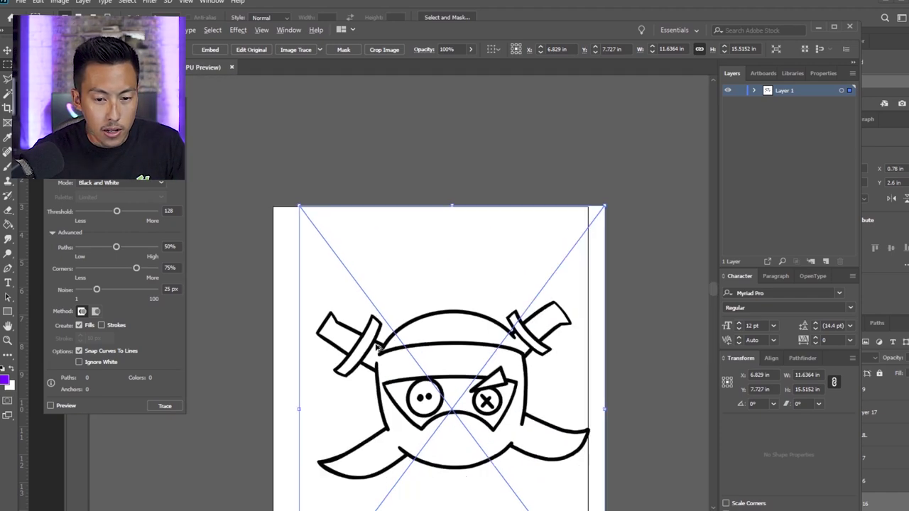
{"action": "key", "text": "ctrl+1"}
{"action": "scroll", "coordinate": [375, 196], "scroll_direction": "up", "scroll_amount": 2}
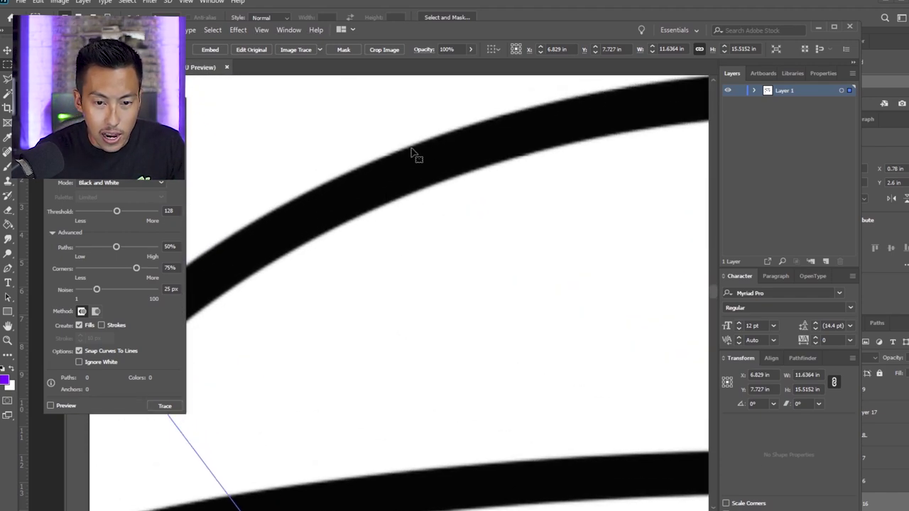
{"action": "scroll", "coordinate": [375, 165], "scroll_direction": "up", "scroll_amount": 1}
{"action": "scroll", "coordinate": [406, 203], "scroll_direction": "up", "scroll_amount": 2}
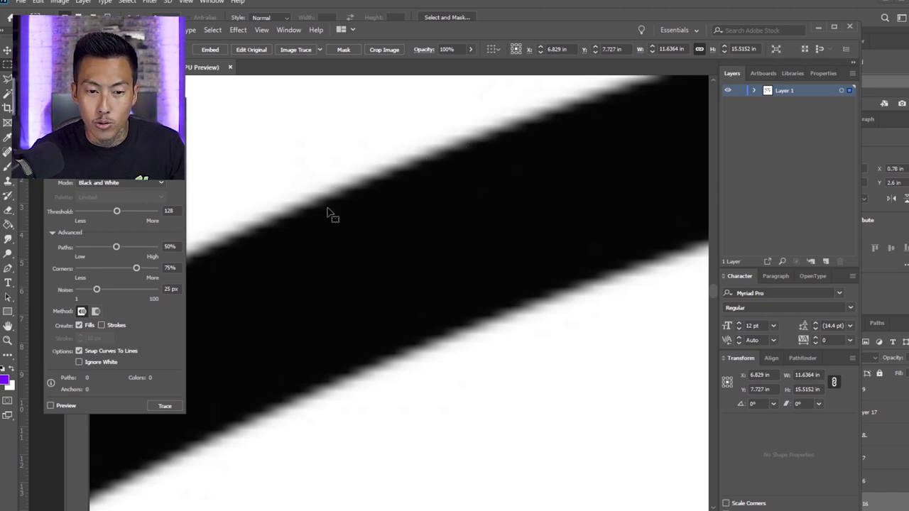
{"action": "scroll", "coordinate": [293, 379], "scroll_direction": "down", "scroll_amount": 4}
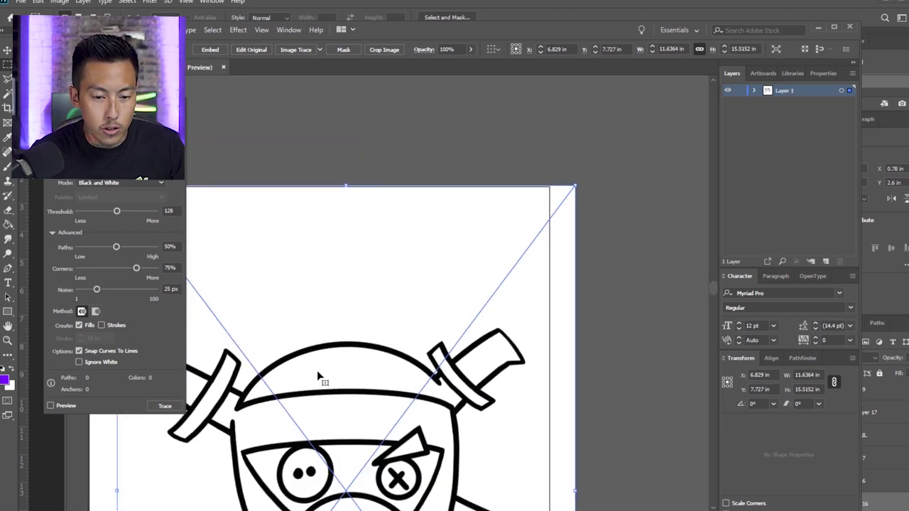
{"action": "scroll", "coordinate": [354, 383], "scroll_direction": "down", "scroll_amount": 2}
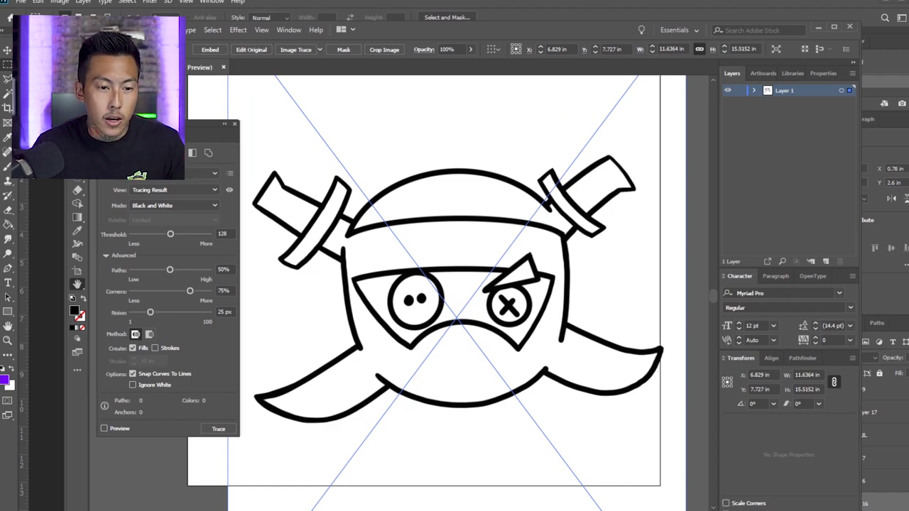
{"action": "left_click", "coordinate": [156, 384]}
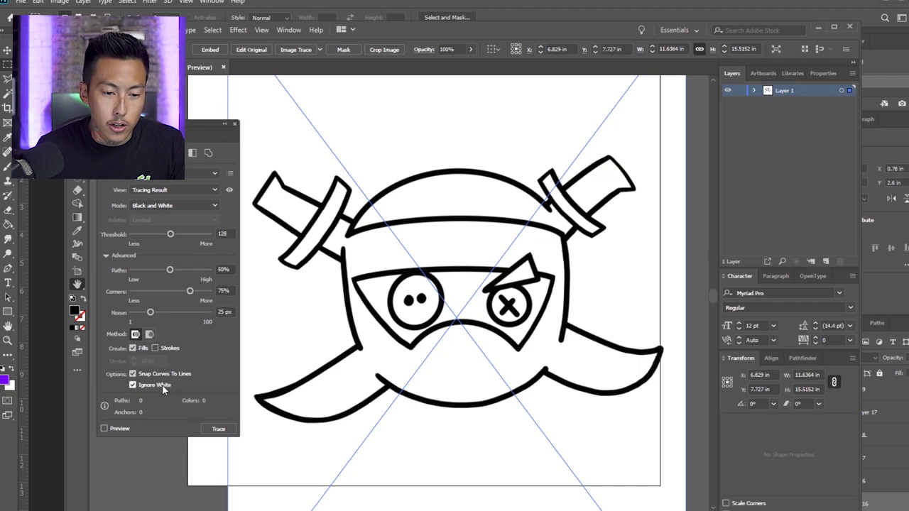
- Trace the ninja sketch in Black and White with white ignored, expand it, then undo and redo
{"action": "left_click", "coordinate": [218, 430]}
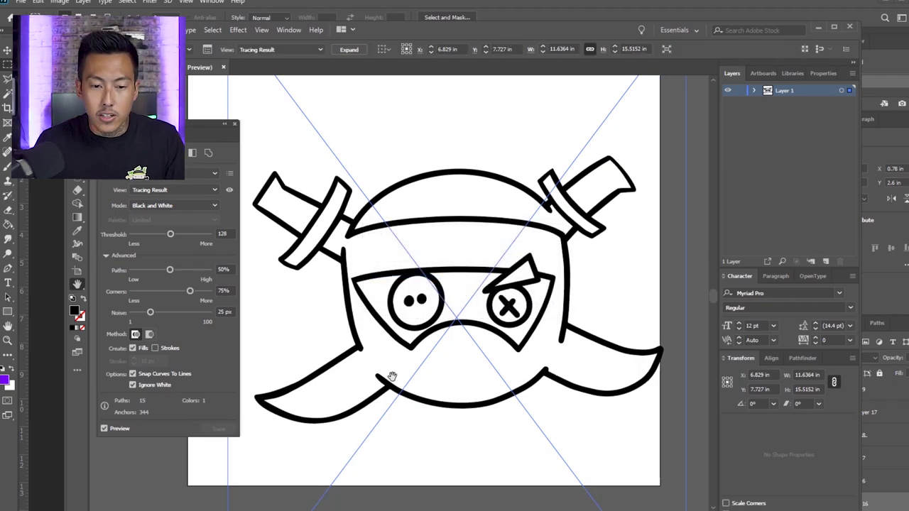
{"action": "left_click", "coordinate": [355, 53]}
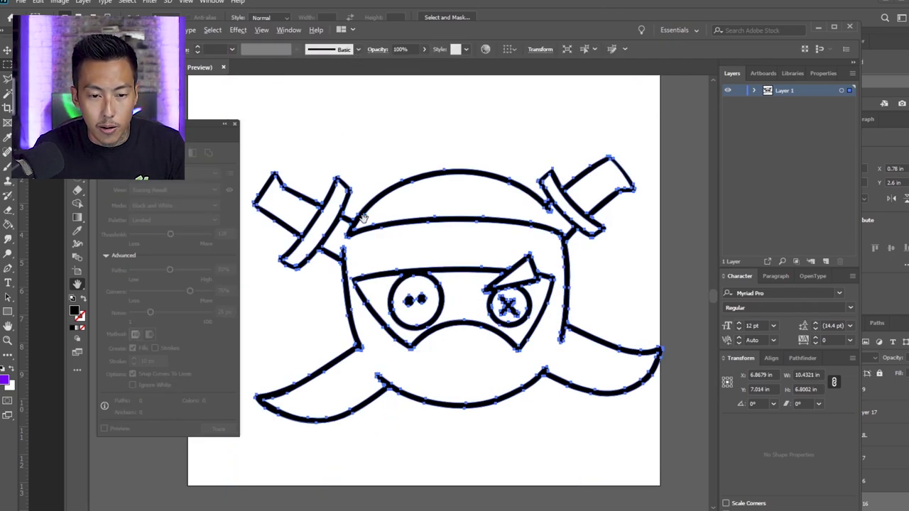
{"action": "scroll", "coordinate": [364, 218], "scroll_direction": "up", "scroll_amount": 5}
{"action": "scroll", "coordinate": [363, 218], "scroll_direction": "up", "scroll_amount": 5}
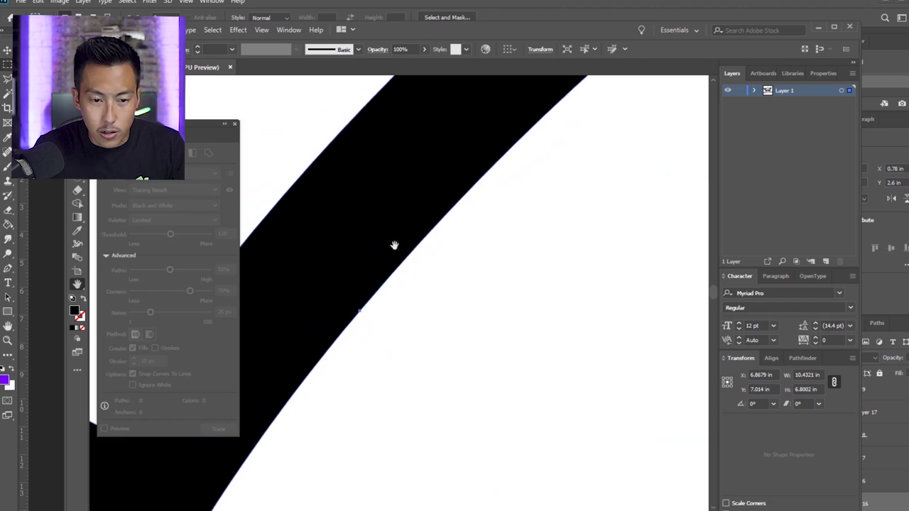
{"action": "left_click_drag", "start_coordinate": [372, 181], "coordinate": [390, 240]}
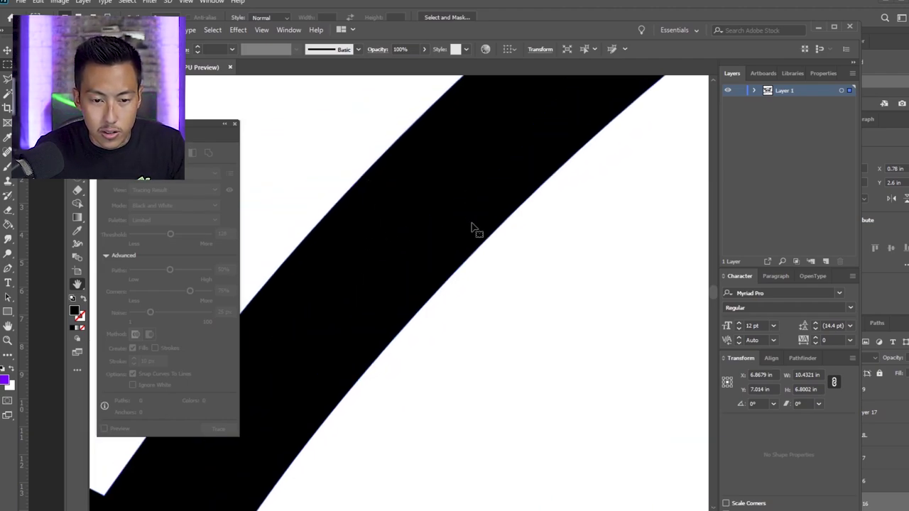
{"action": "key", "text": "ctrl+z"}
{"action": "key", "text": "ctrl+z"}
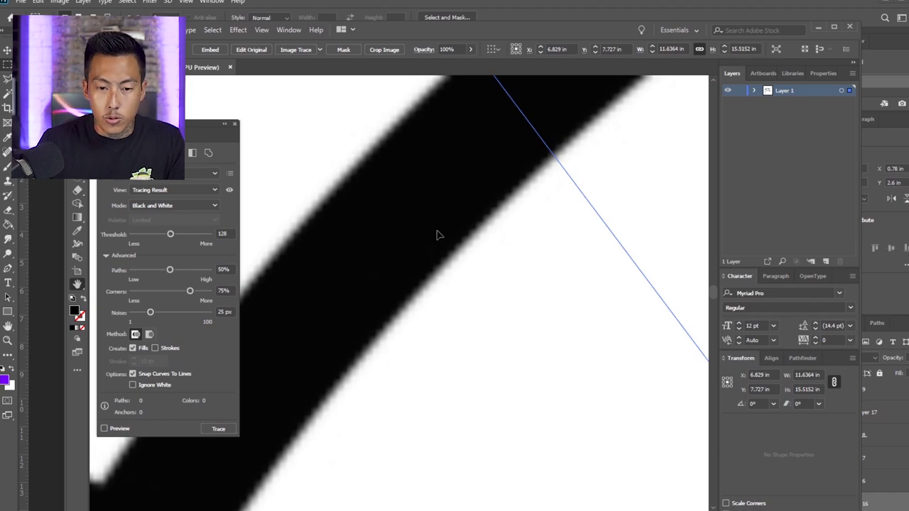
{"action": "key", "text": "ctrl+shift+z"}
{"action": "key", "text": "ctrl+shift+z"}
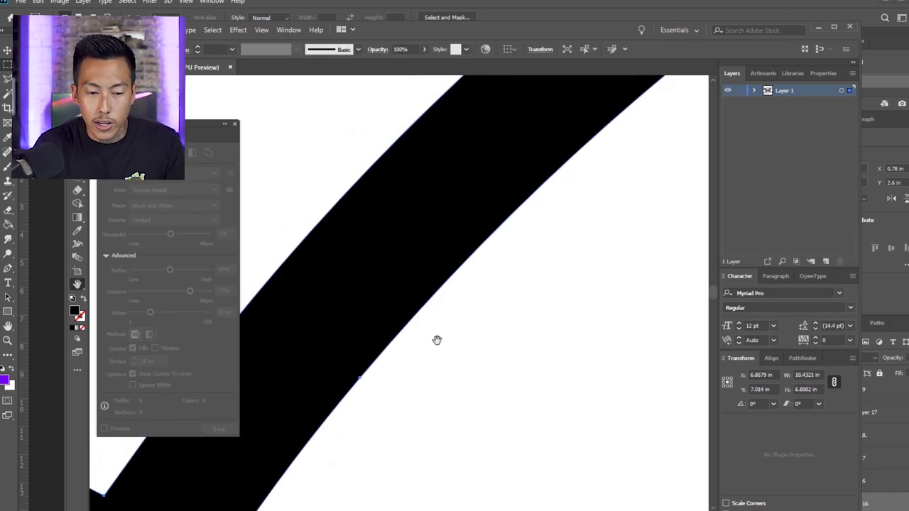
- Enlarge the traced ninja artwork, check it up close, and reselect it
{"action": "scroll", "coordinate": [483, 241], "scroll_direction": "down", "scroll_amount": 5}
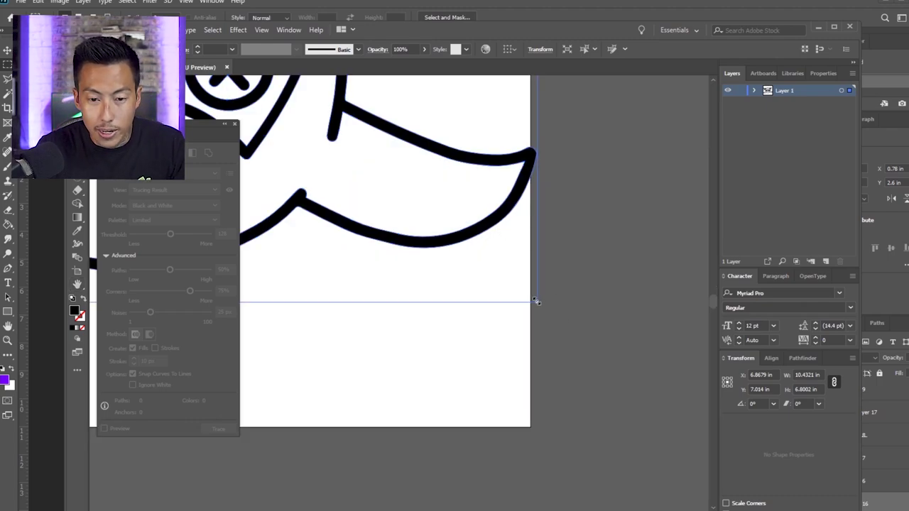
{"action": "mouse_move", "coordinate": [536, 302]}
{"action": "left_mouse_down"}
{"action": "mouse_move", "coordinate": [550, 461]}
{"action": "mouse_move", "coordinate": [578, 449]}
{"action": "mouse_move", "coordinate": [612, 503]}
{"action": "mouse_move", "coordinate": [630, 508]}
{"action": "left_mouse_up"}
{"action": "scroll", "coordinate": [516, 390], "scroll_direction": "down", "scroll_amount": 4}
{"action": "scroll", "coordinate": [436, 222], "scroll_direction": "up", "scroll_amount": 4}
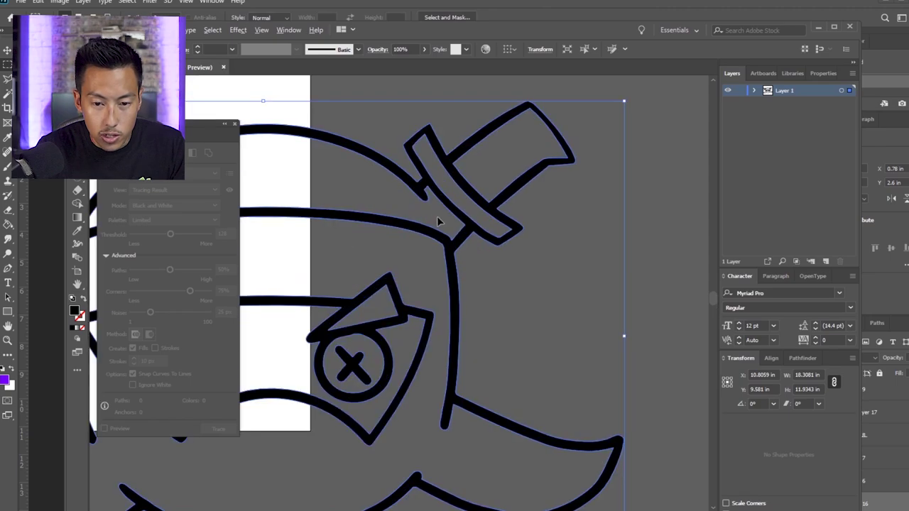
{"action": "scroll", "coordinate": [438, 220], "scroll_direction": "up", "scroll_amount": 5}
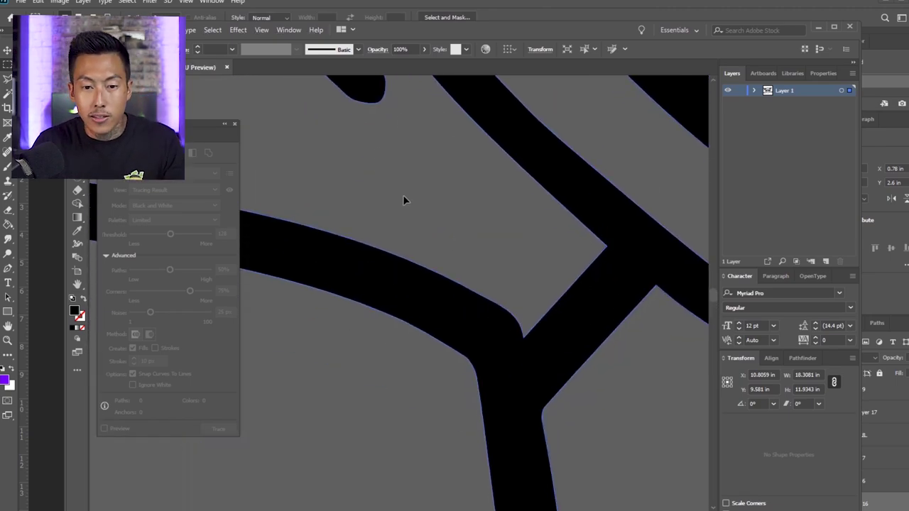
{"action": "scroll", "coordinate": [402, 200], "scroll_direction": "down", "scroll_amount": 5}
{"action": "scroll", "coordinate": [325, 211], "scroll_direction": "up", "scroll_amount": 1}
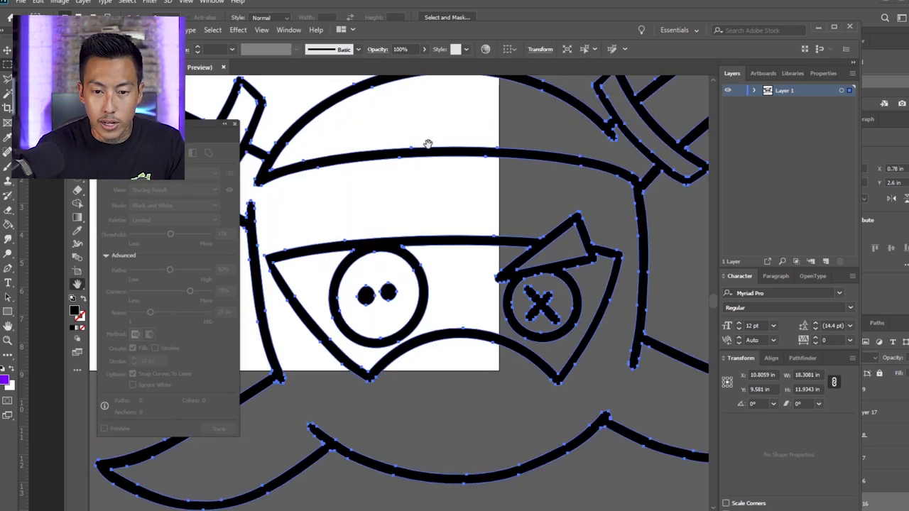
{"action": "scroll", "coordinate": [428, 144], "scroll_direction": "up", "scroll_amount": 4}
{"action": "scroll", "coordinate": [357, 217], "scroll_direction": "up", "scroll_amount": 4}
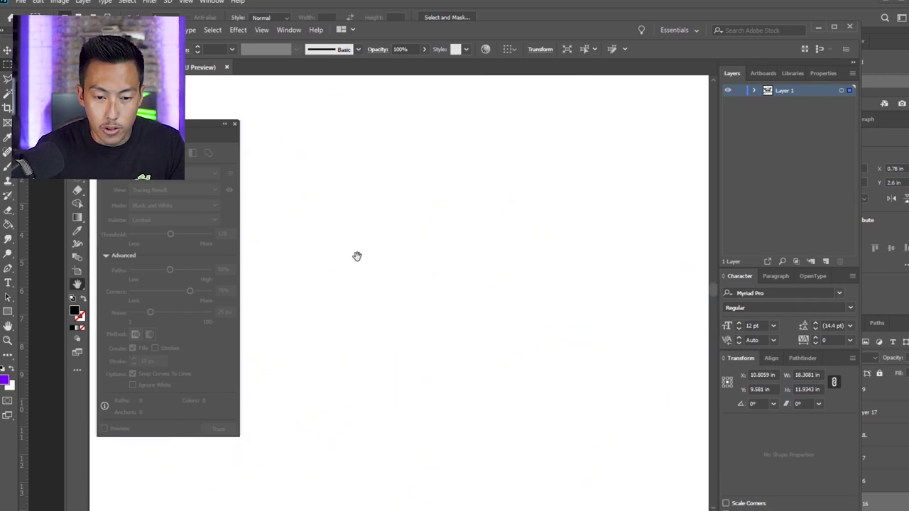
{"action": "scroll", "coordinate": [376, 266], "scroll_direction": "down", "scroll_amount": 5}
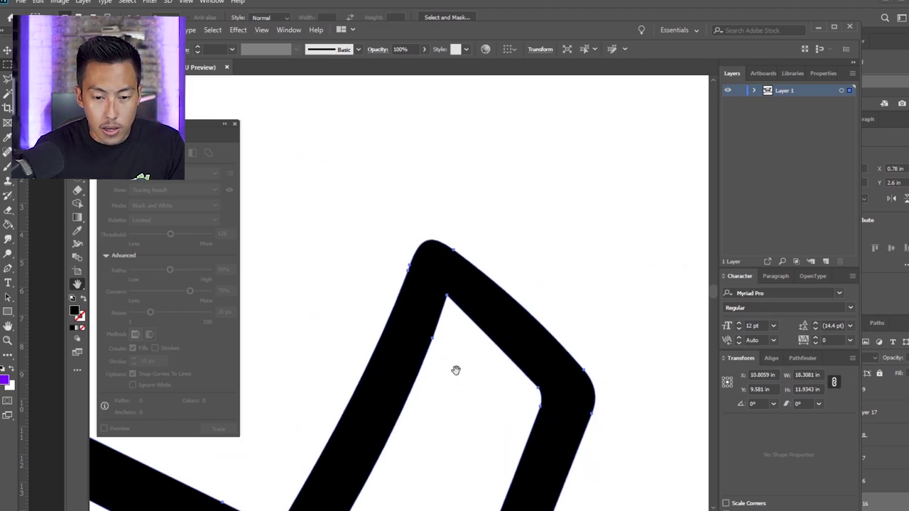
{"action": "scroll", "coordinate": [455, 370], "scroll_direction": "down", "scroll_amount": 8}
{"action": "left_click", "coordinate": [483, 403]}
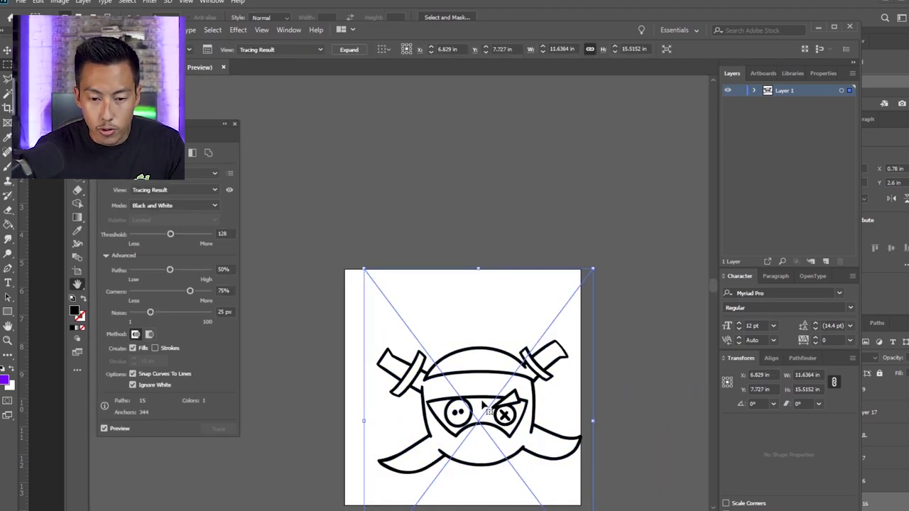
- Undo back to the sketch and enlarge it toward the lower right
{"action": "key", "text": "ctrl+z"}
{"action": "scroll", "coordinate": [509, 355], "scroll_direction": "up", "scroll_amount": 8}
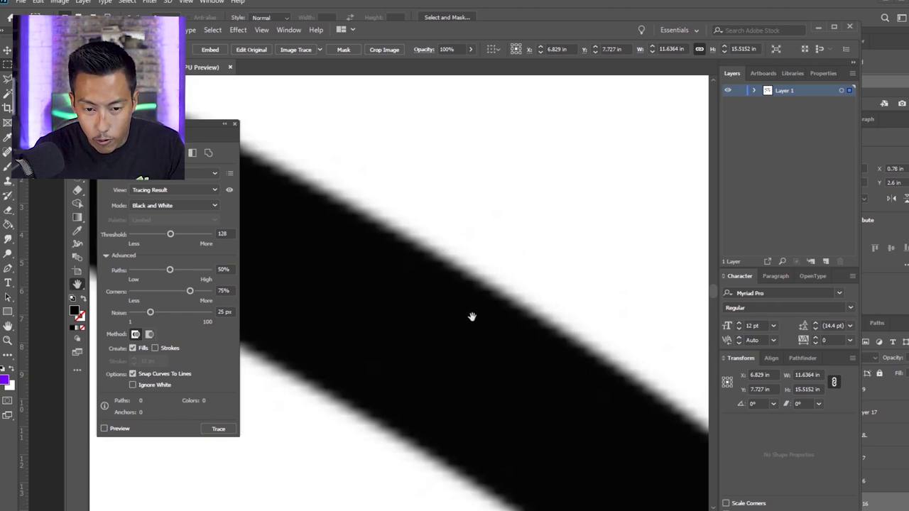
{"action": "scroll", "coordinate": [417, 292], "scroll_direction": "down", "scroll_amount": 8}
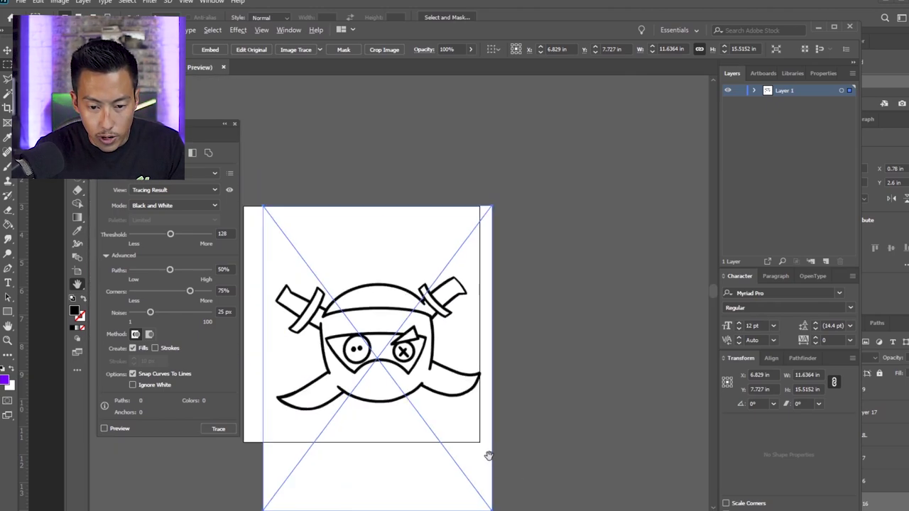
{"action": "scroll", "coordinate": [489, 455], "scroll_direction": "down", "scroll_amount": 6}
{"action": "left_click_drag", "start_coordinate": [483, 463], "coordinate": [604, 415]}
- Select the traced ninja artwork and shift it to the right on the artboard
{"action": "scroll", "coordinate": [489, 277], "scroll_direction": "up", "scroll_amount": 6}
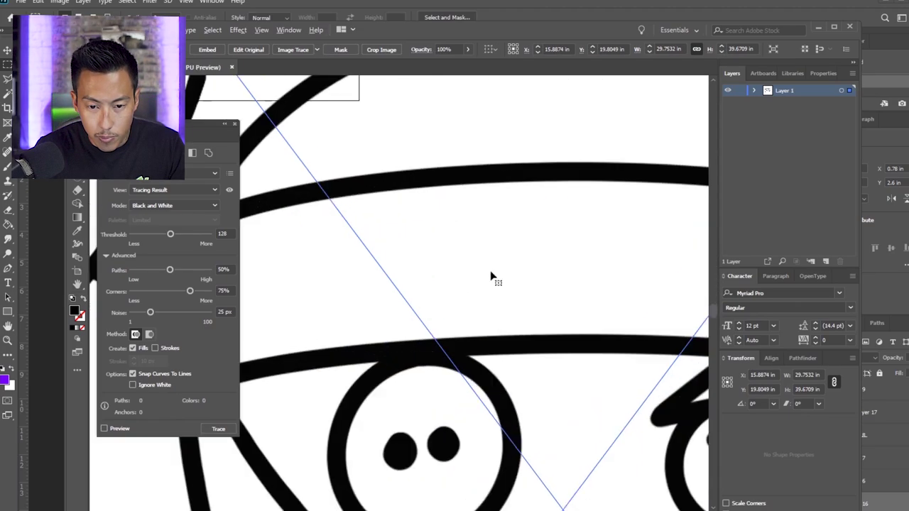
{"action": "scroll", "coordinate": [483, 269], "scroll_direction": "up", "scroll_amount": 5}
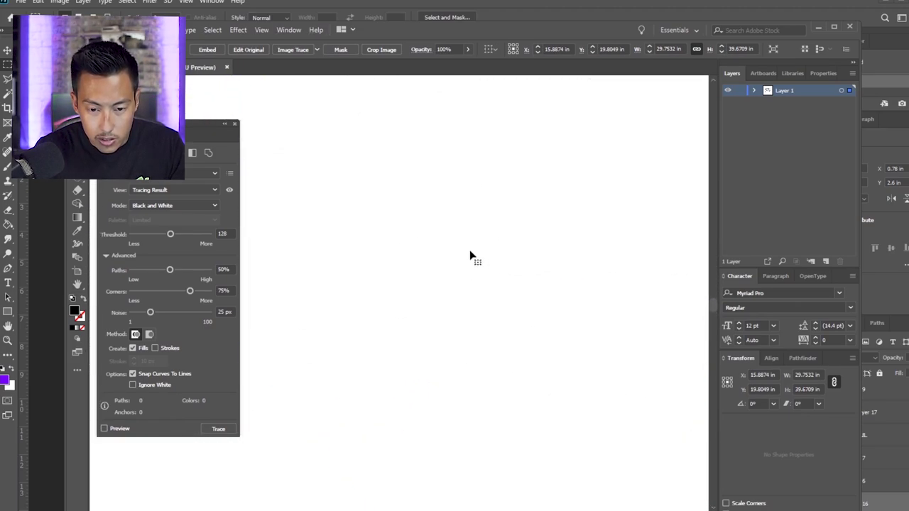
{"action": "scroll", "coordinate": [471, 253], "scroll_direction": "down", "scroll_amount": 4}
{"action": "scroll", "coordinate": [499, 410], "scroll_direction": "up", "scroll_amount": 4}
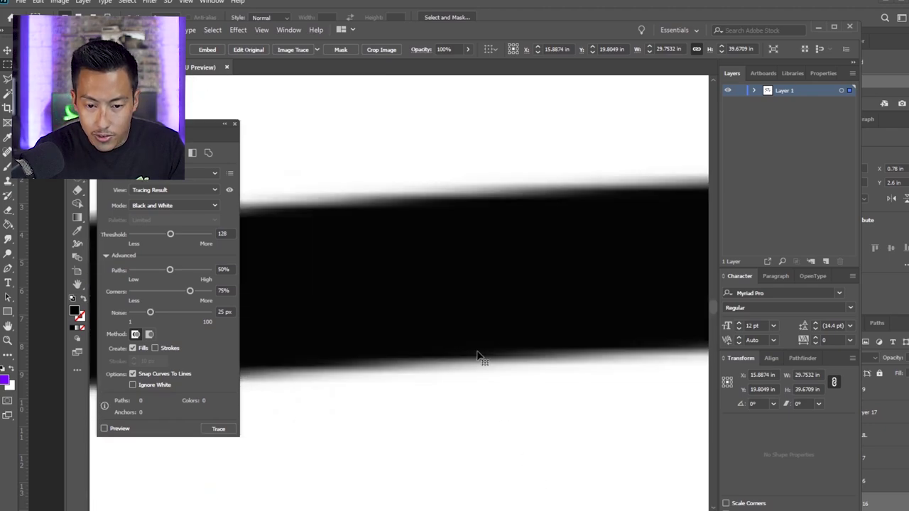
{"action": "scroll", "coordinate": [471, 379], "scroll_direction": "down", "scroll_amount": 3}
{"action": "scroll", "coordinate": [467, 380], "scroll_direction": "down", "scroll_amount": 2}
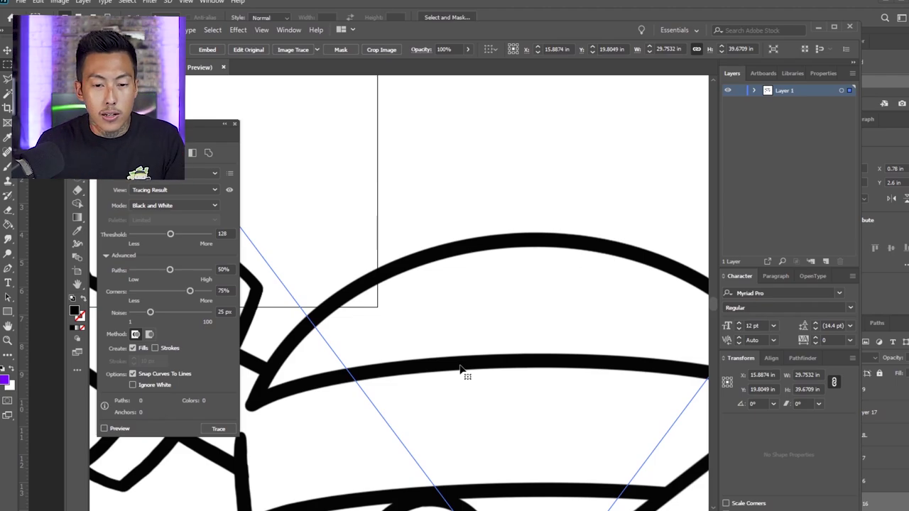
{"action": "scroll", "coordinate": [459, 369], "scroll_direction": "down", "scroll_amount": 3}
{"action": "left_click", "coordinate": [421, 296]}
{"action": "left_click_drag", "start_coordinate": [422, 296], "coordinate": [495, 288]}
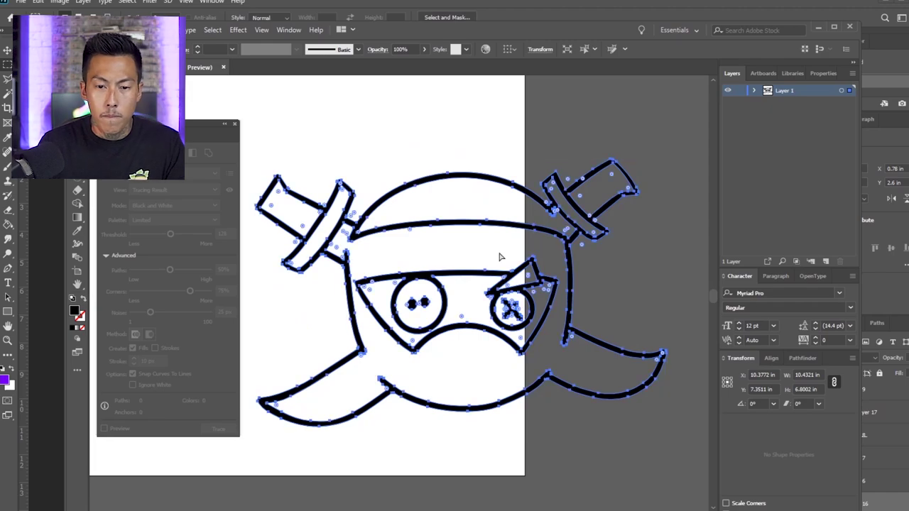
- Return to the coloured ninja file in Photoshop and toggle Layer 3 off and on to check its contents
{"action": "key", "text": "alt+Tab"}
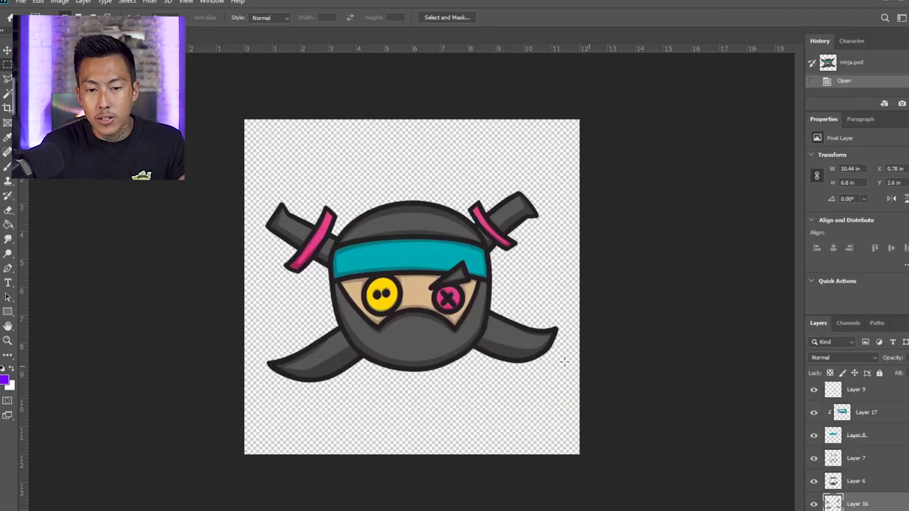
{"action": "scroll", "coordinate": [862, 447], "scroll_direction": "down", "scroll_amount": 5}
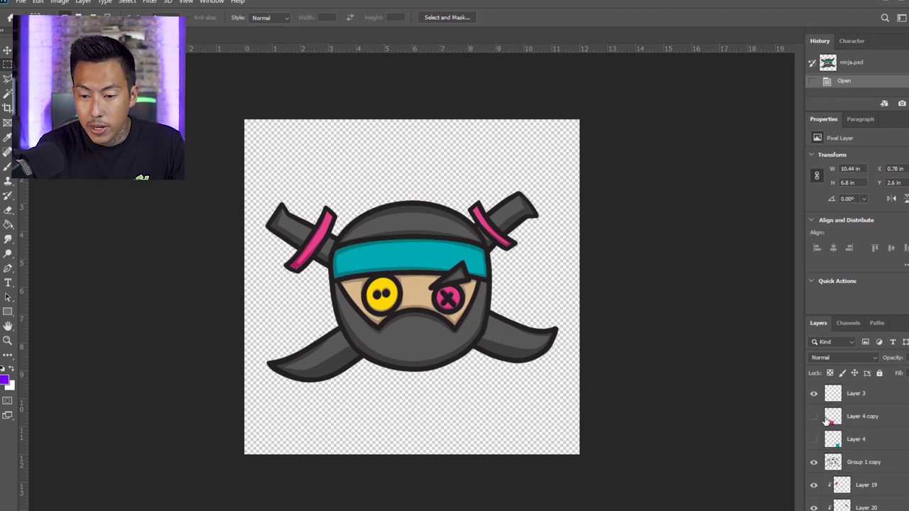
{"action": "left_click", "coordinate": [846, 395]}
{"action": "left_click", "coordinate": [813, 395]}
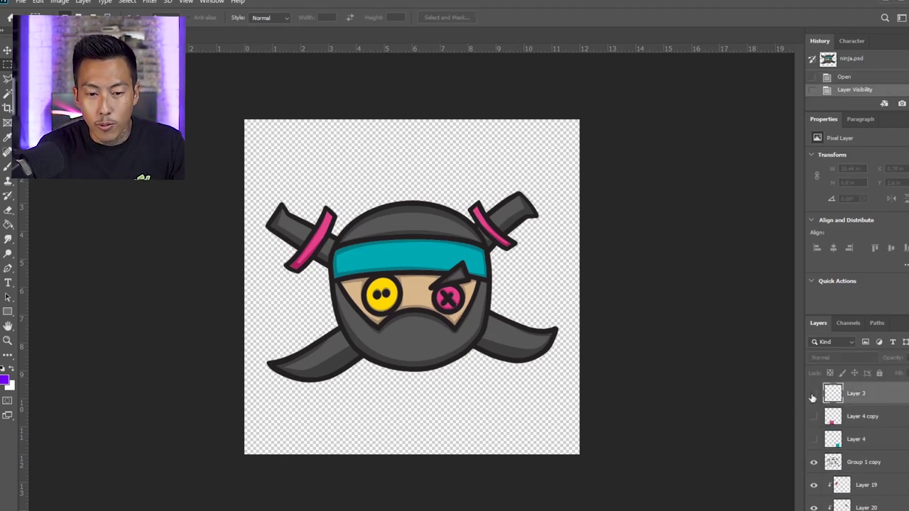
{"action": "left_click", "coordinate": [814, 394]}
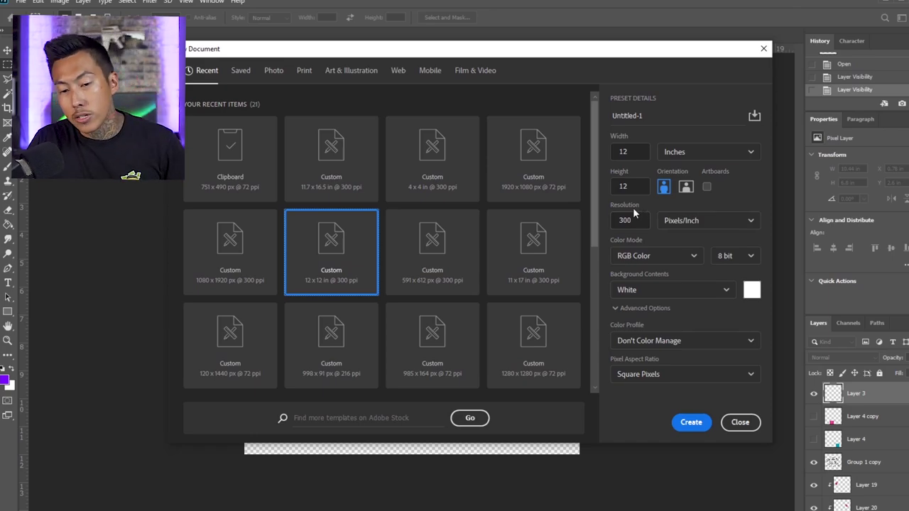
- Switch the 12 x 12 in, 300 ppi new document's colour mode to CMYK Color
{"action": "left_click", "coordinate": [683, 257]}
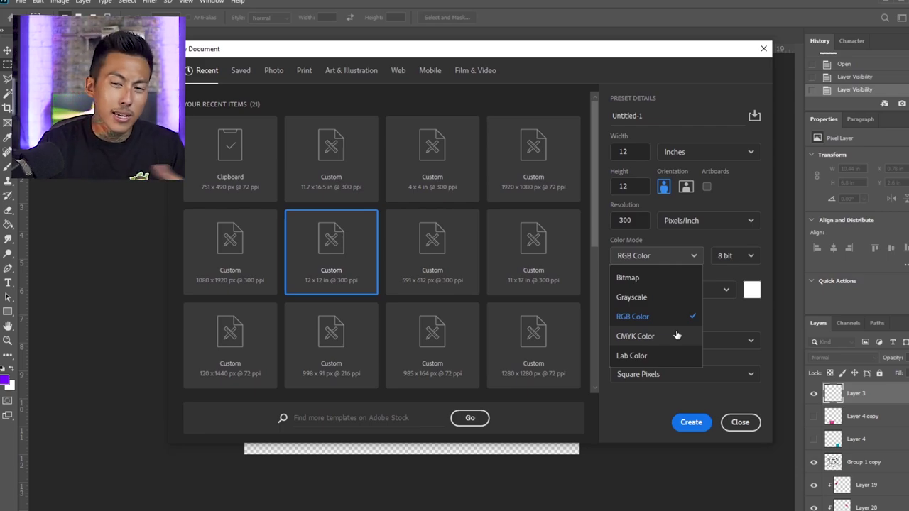
{"action": "left_click", "coordinate": [676, 335]}
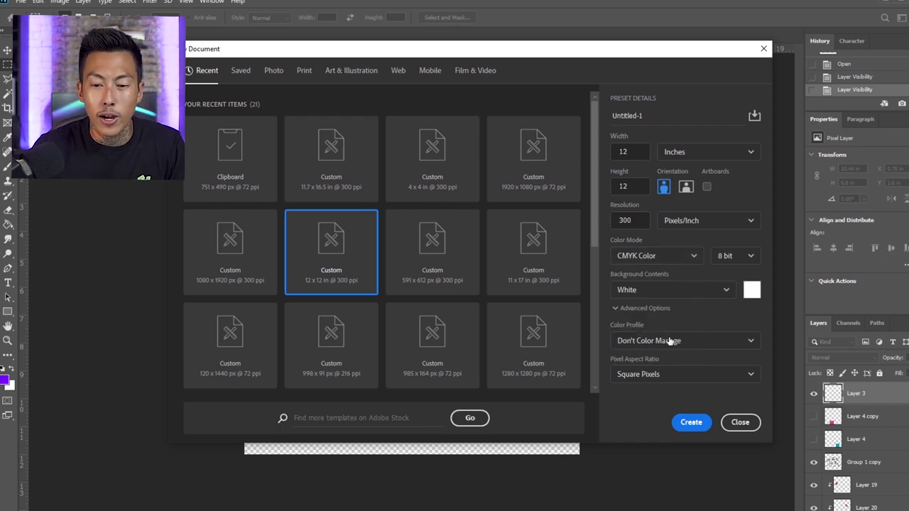
- Create the CMYK document and paste the ninja drawing into it as Pixels
{"action": "left_click", "coordinate": [687, 422]}
{"action": "key", "text": "ctrl+v"}
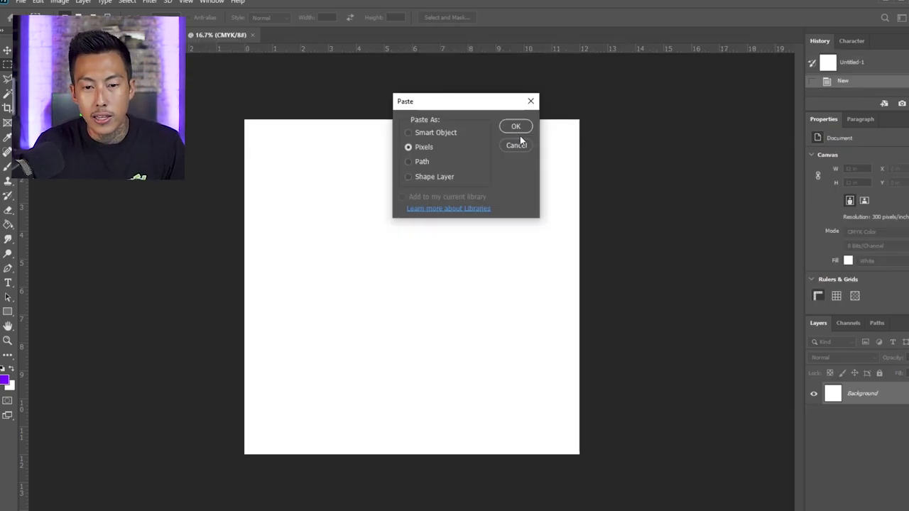
{"action": "left_click", "coordinate": [433, 133]}
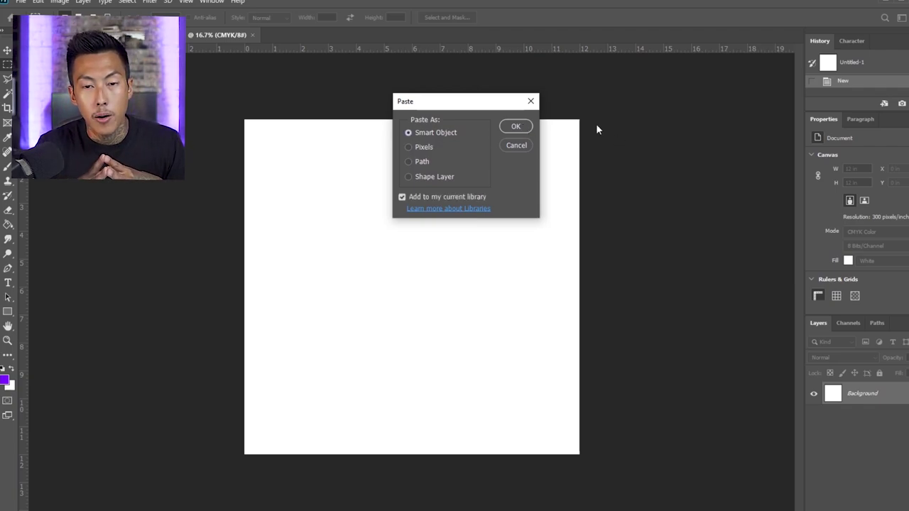
{"action": "key", "text": "Down"}
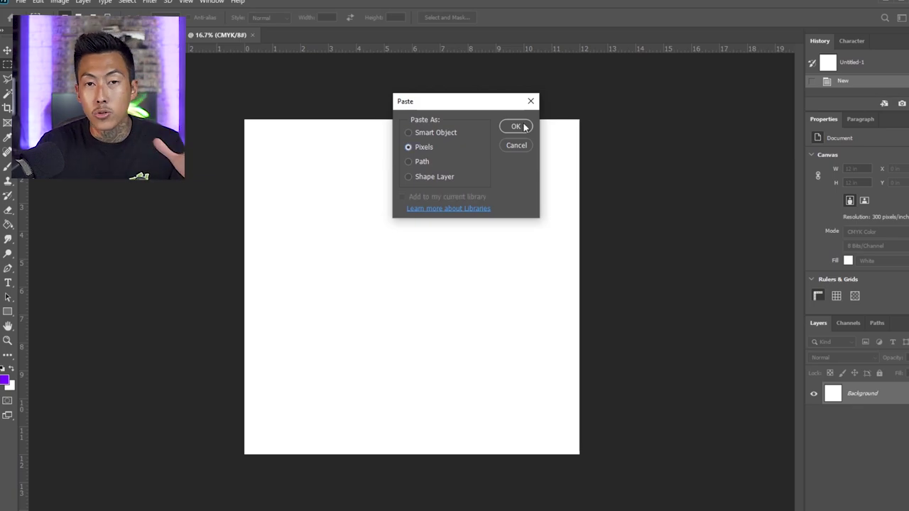
{"action": "left_click", "coordinate": [516, 127]}
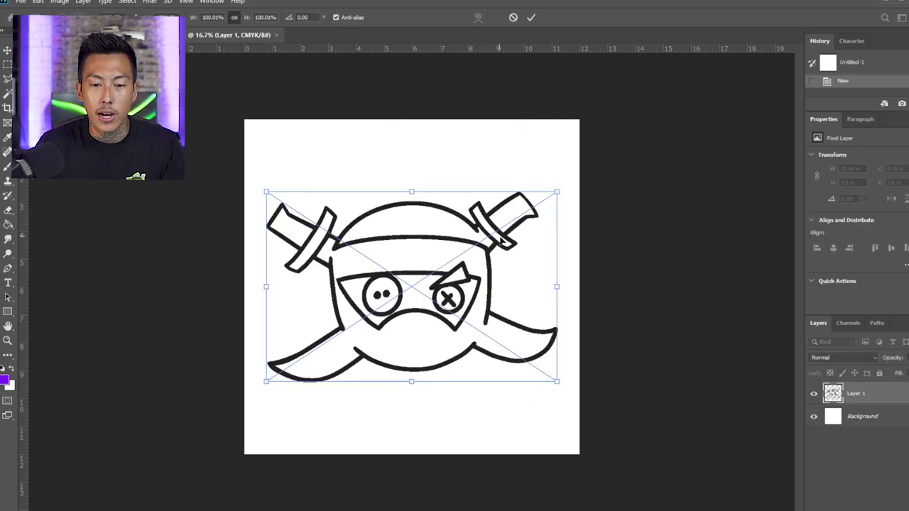
- Commit the pasted ninja line art's placement on the white canvas
{"action": "scroll", "coordinate": [511, 220], "scroll_direction": "up", "scroll_amount": 5}
{"action": "scroll", "coordinate": [497, 227], "scroll_direction": "down", "scroll_amount": 3}
{"action": "scroll", "coordinate": [464, 230], "scroll_direction": "up", "scroll_amount": 5}
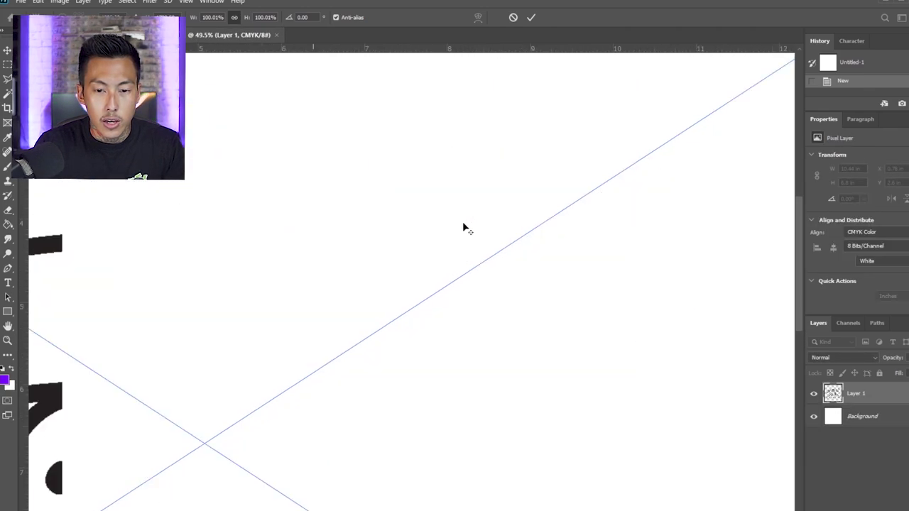
{"action": "key", "text": "Return"}
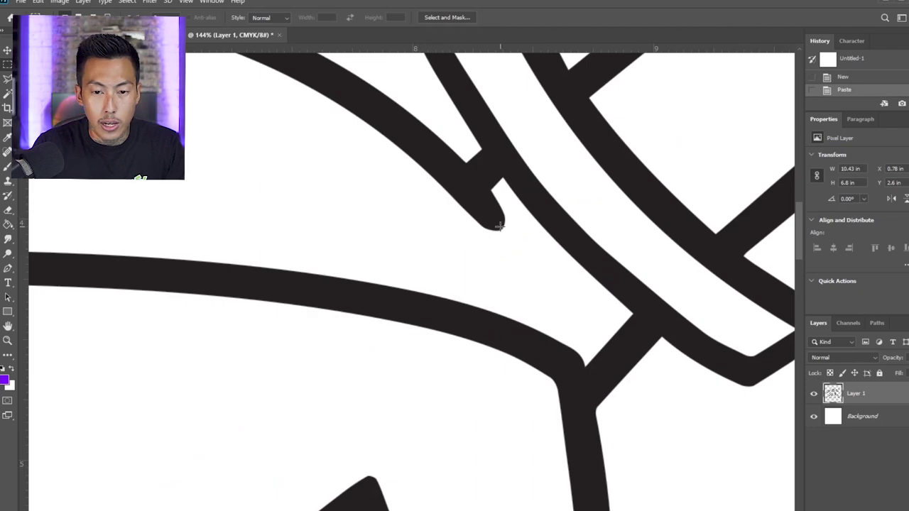
- Try the Pen tool and Levels on the line art, then open Layer 1's Layer Style dialog
{"action": "scroll", "coordinate": [450, 205], "scroll_direction": "down", "scroll_amount": 5}
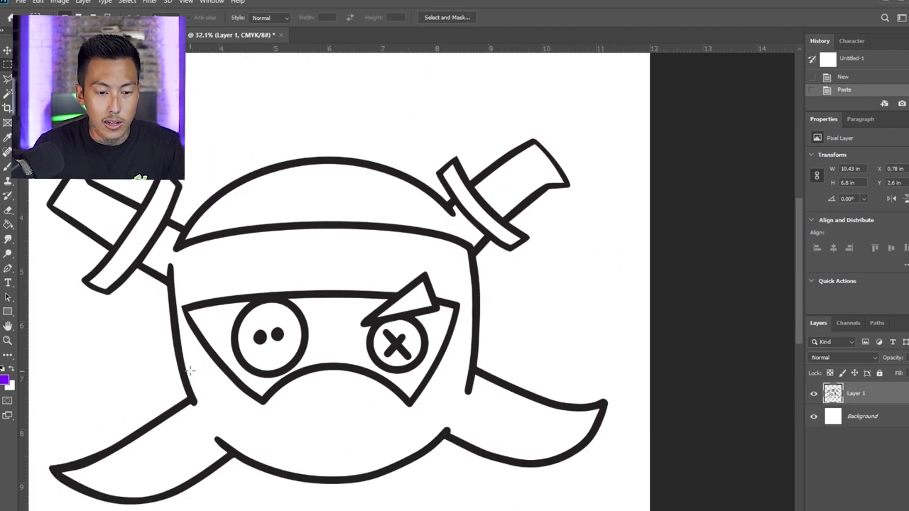
{"action": "key", "text": "p"}
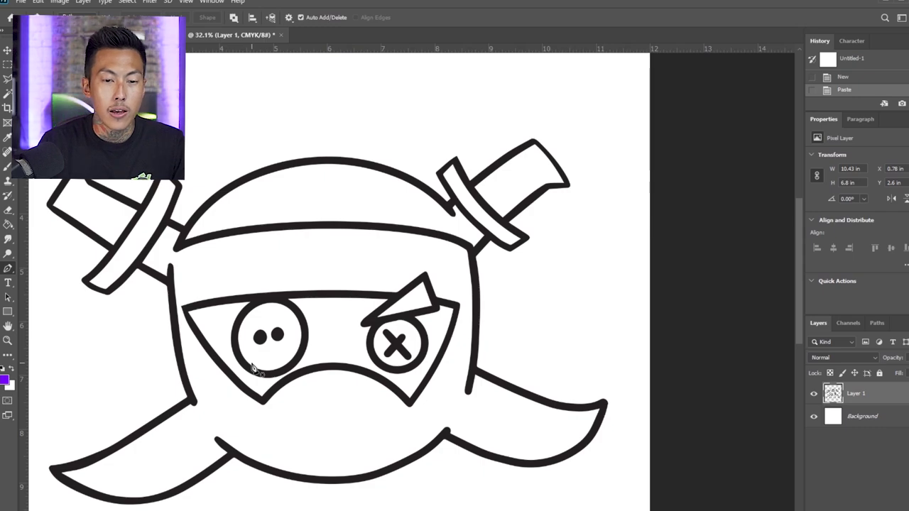
{"action": "left_click", "coordinate": [715, 380]}
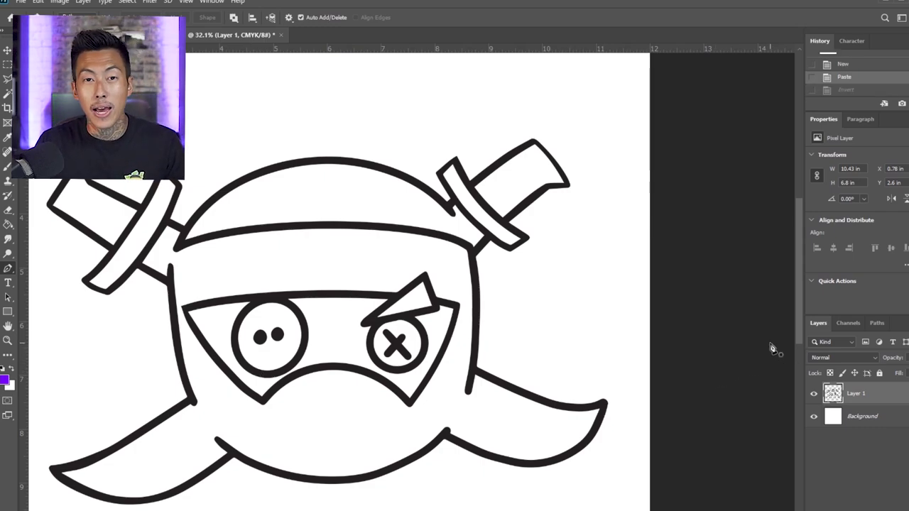
{"action": "key", "text": "ctrl+l"}
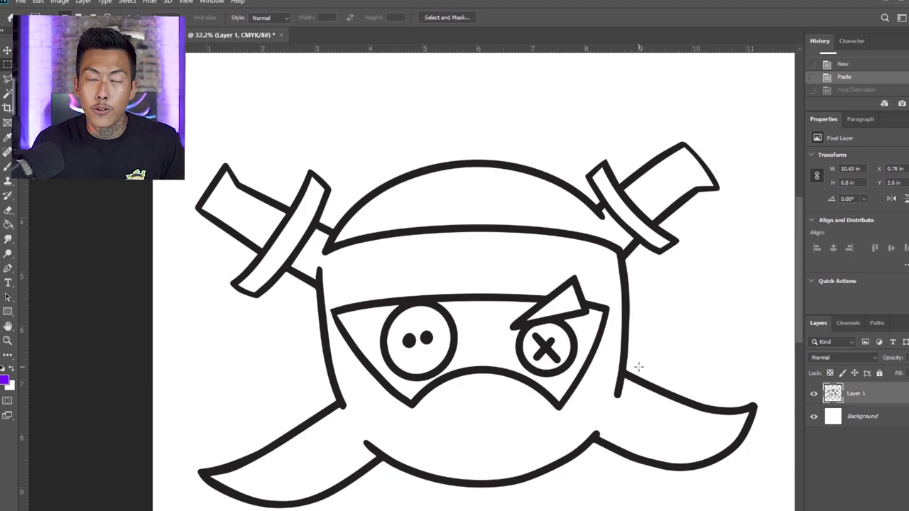
{"action": "double_click", "coordinate": [889, 403]}
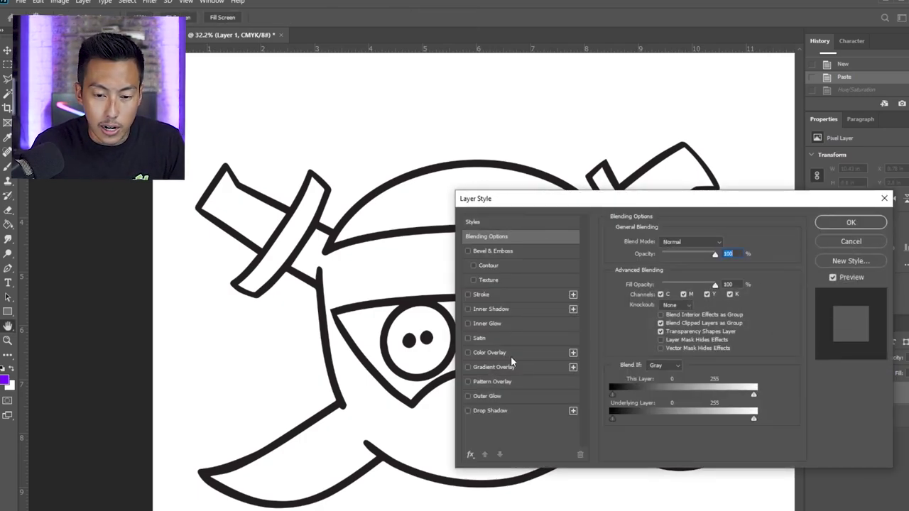
- Try a colour overlay and a Levels adjustment on the line art, discarding both
{"action": "left_click", "coordinate": [510, 354]}
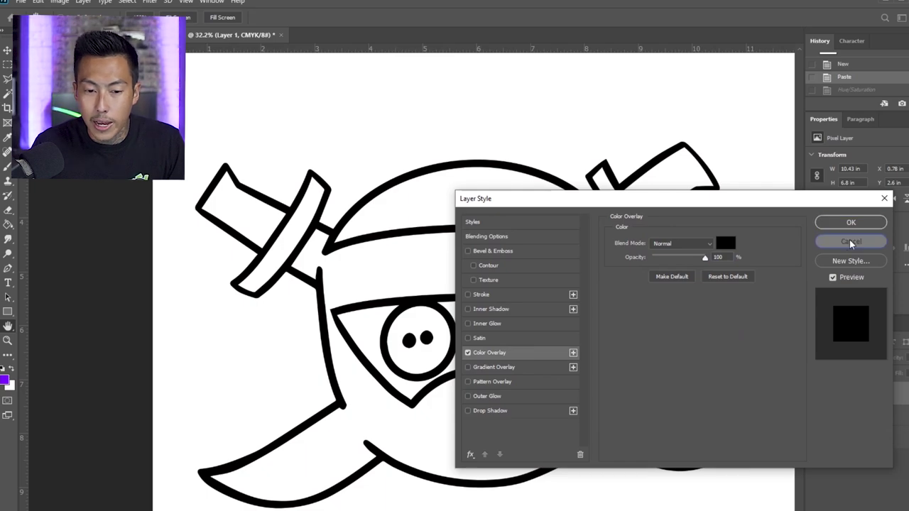
{"action": "left_click", "coordinate": [850, 222]}
{"action": "key", "text": "ctrl+l"}
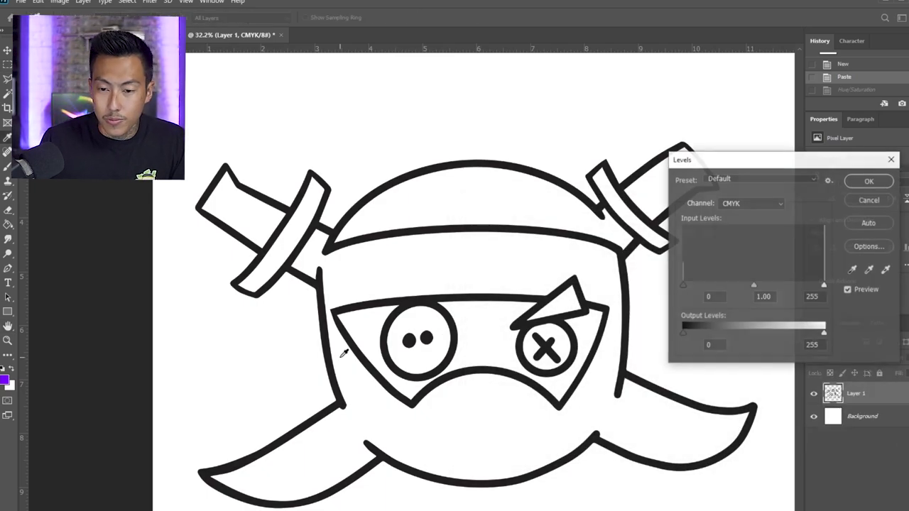
{"action": "left_click", "coordinate": [869, 200]}
- Apply Hue/Saturation with Lightness at -100 to make the ninja outlines solid black
{"action": "key", "text": "ctrl+u"}
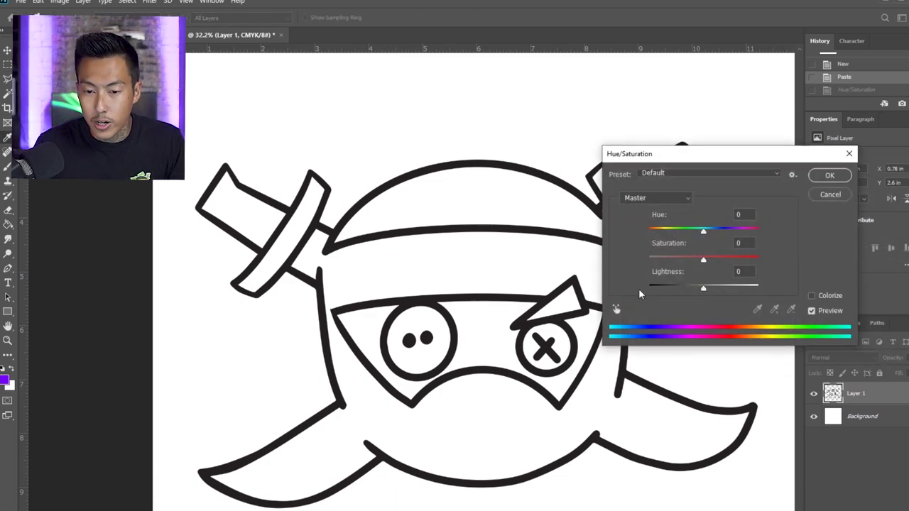
{"action": "left_click_drag", "start_coordinate": [703, 287], "coordinate": [638, 284]}
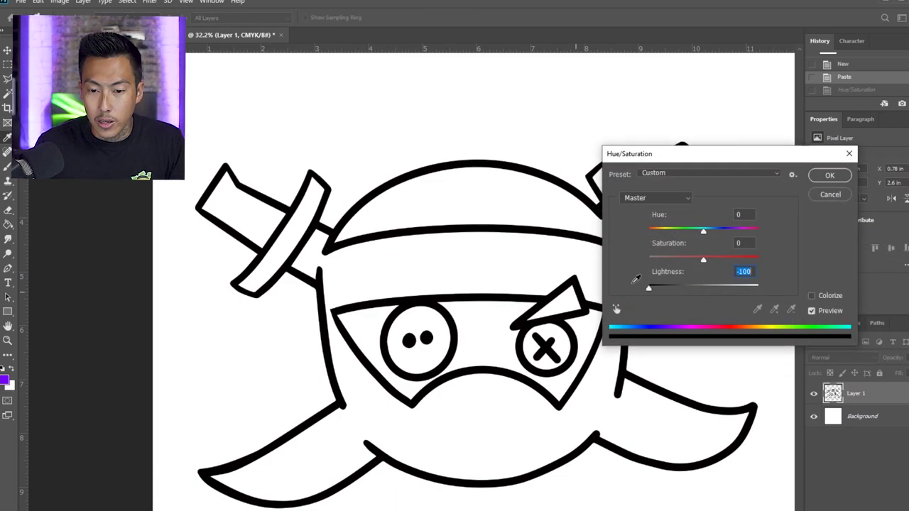
{"action": "left_click", "coordinate": [829, 177]}
{"action": "scroll", "coordinate": [629, 307], "scroll_direction": "up", "scroll_amount": 3}
- Undo and redo the darkening to compare the line art before and after
{"action": "scroll", "coordinate": [619, 305], "scroll_direction": "up", "scroll_amount": 3}
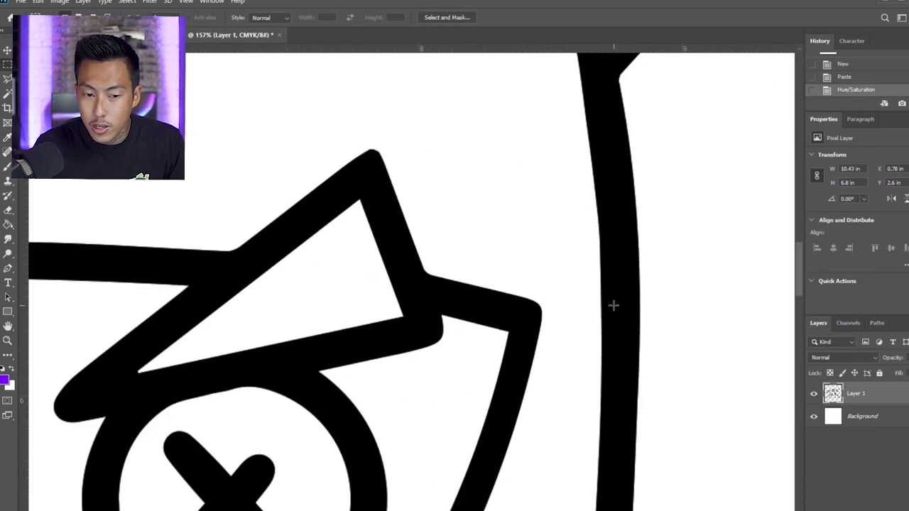
{"action": "key", "text": "ctrl+z"}
{"action": "key", "text": "ctrl+shift+z"}
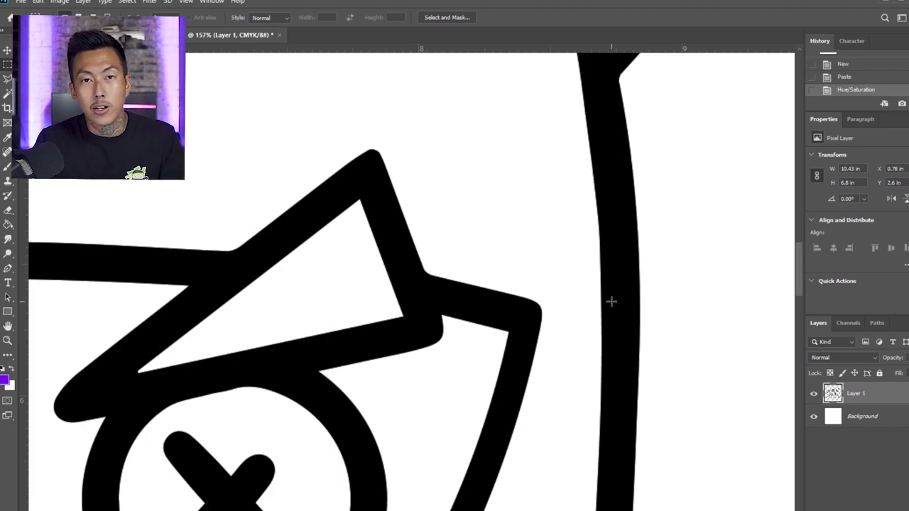
{"action": "scroll", "coordinate": [666, 359], "scroll_direction": "down", "scroll_amount": 4}
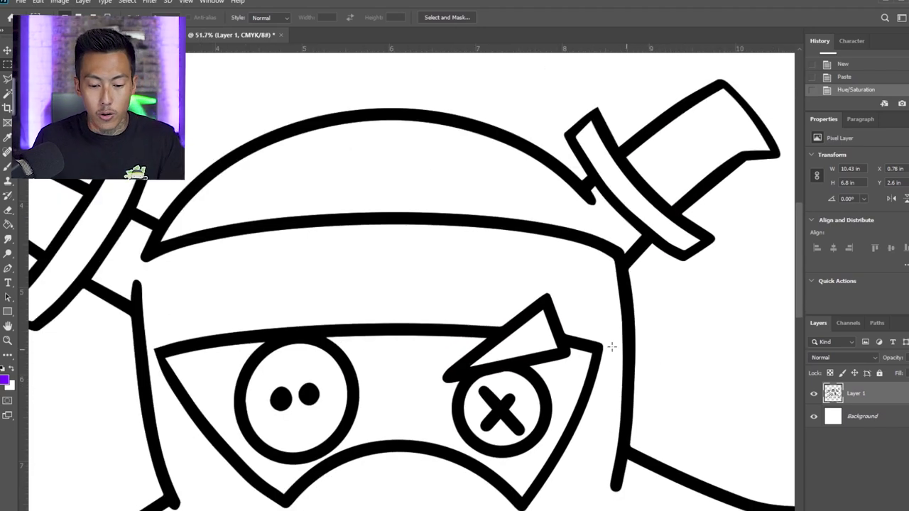
- Pan to the ninja's left side, pick the Pen tool, and zoom to 200% on the head-outline gap
{"action": "key", "text": "space"}
{"action": "left_click_drag", "start_coordinate": [272, 318], "coordinate": [537, 308]}
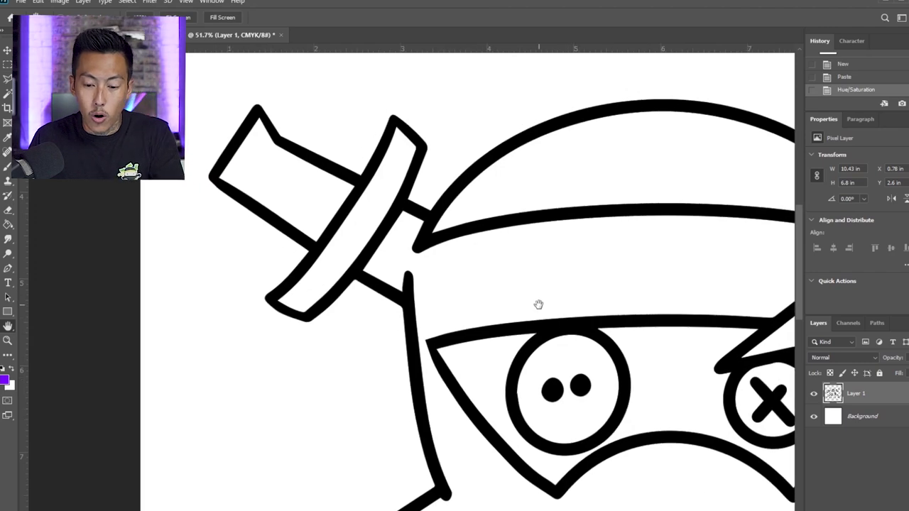
{"action": "key", "text": "p"}
{"action": "scroll", "coordinate": [410, 273], "scroll_direction": "up", "scroll_amount": 5}
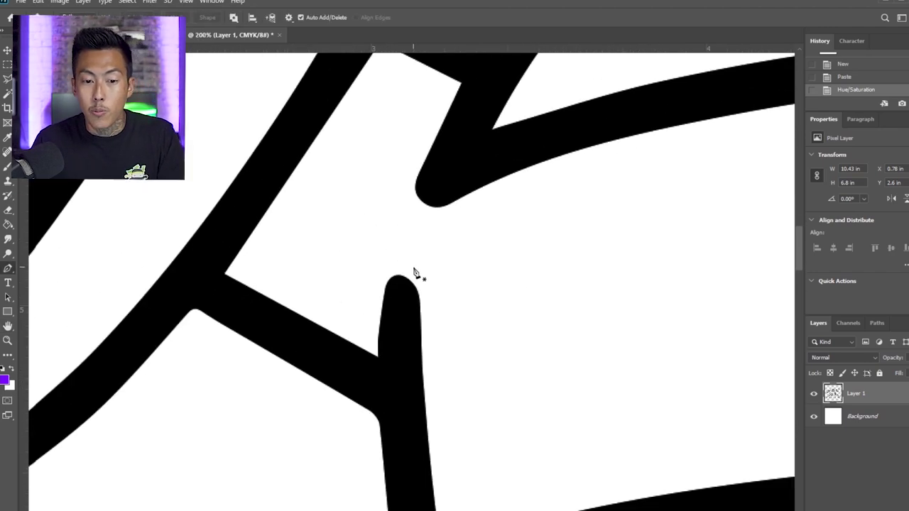
{"action": "scroll", "coordinate": [430, 308], "scroll_direction": "up", "scroll_amount": 1}
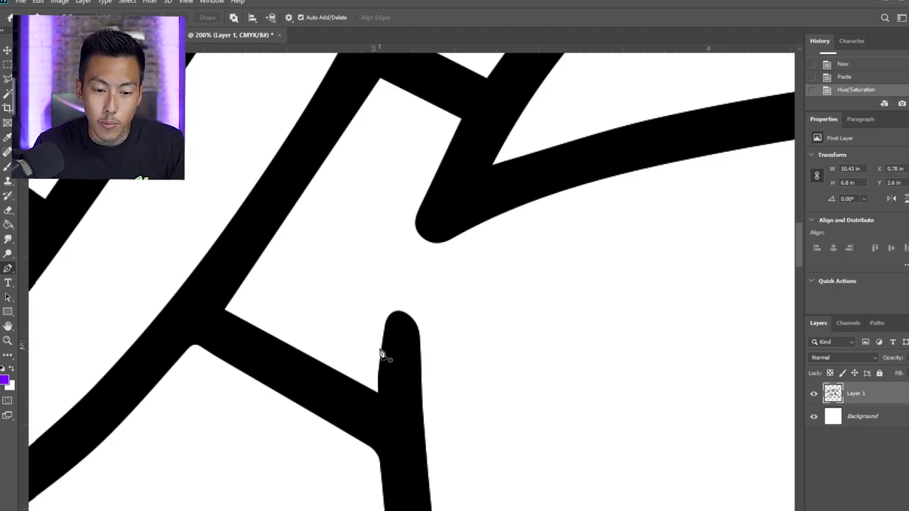
- Start a pen path at the lower stroke's tip with a curved anchor toward the upper stroke
{"action": "mouse_move", "coordinate": [382, 351]}
{"action": "left_mouse_down"}
{"action": "mouse_move", "coordinate": [379, 263]}
{"action": "mouse_move", "coordinate": [392, 249]}
{"action": "mouse_move", "coordinate": [391, 348]}
{"action": "mouse_move", "coordinate": [381, 342]}
{"action": "mouse_move", "coordinate": [377, 394]}
{"action": "left_mouse_up"}
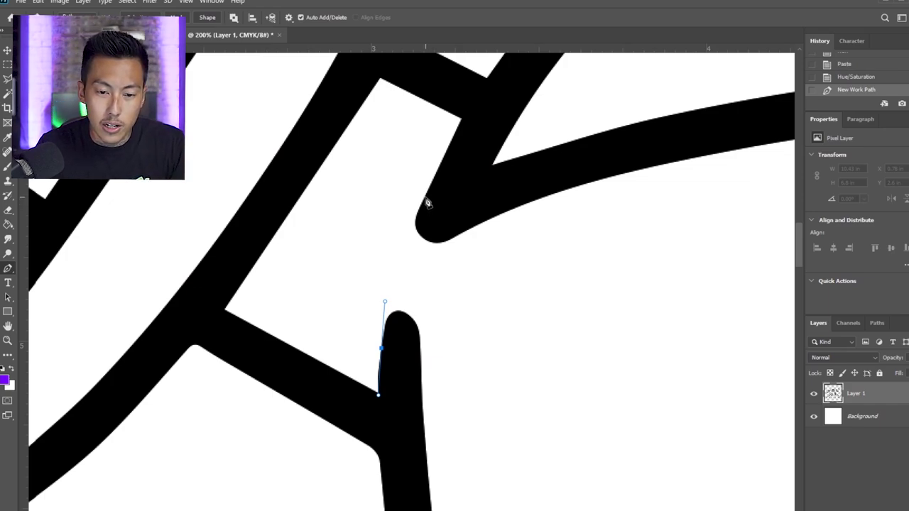
{"action": "left_click_drag", "start_coordinate": [427, 200], "coordinate": [458, 140]}
{"action": "mouse_move", "coordinate": [391, 253]}
{"action": "left_mouse_down"}
{"action": "mouse_move", "coordinate": [406, 263]}
{"action": "mouse_move", "coordinate": [388, 264]}
{"action": "left_mouse_up"}
{"action": "key", "text": "ctrl+z"}
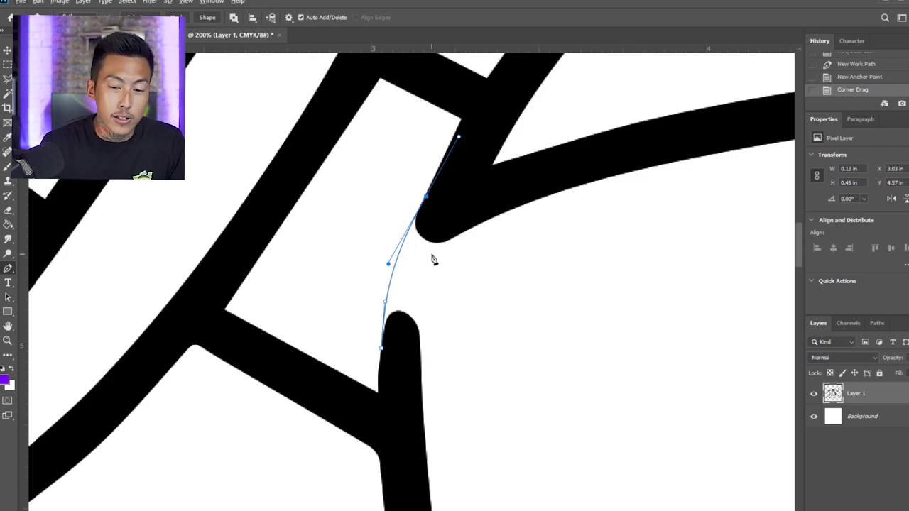
{"action": "left_click", "coordinate": [425, 192], "text": "alt"}
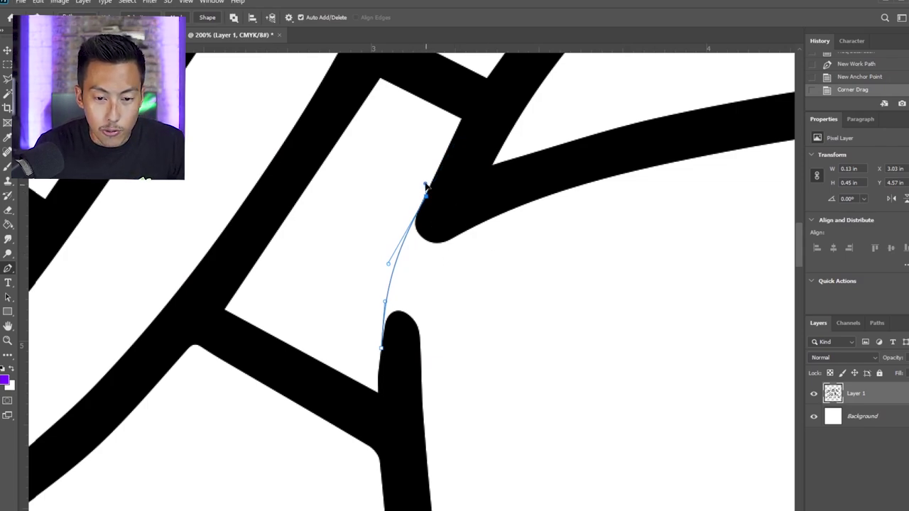
{"action": "key", "text": "ctrl+z"}
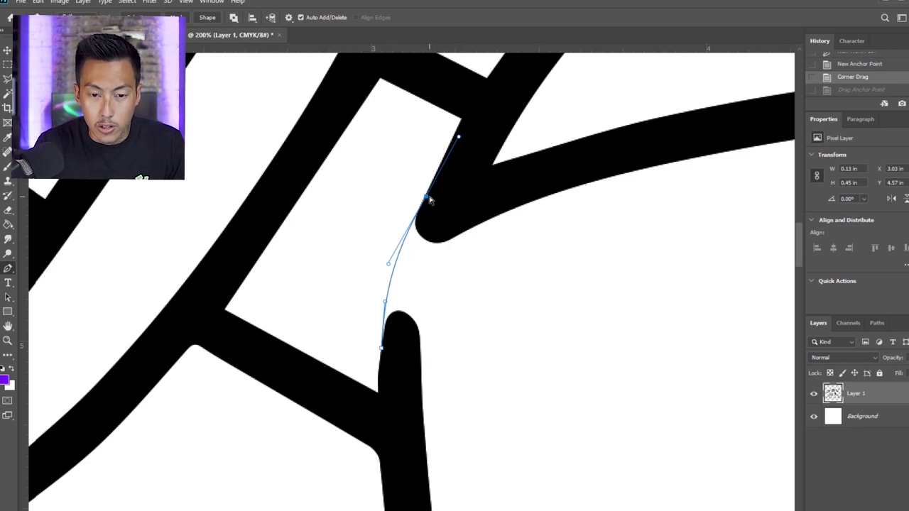
{"action": "left_click_drag", "start_coordinate": [426, 199], "coordinate": [423, 193]}
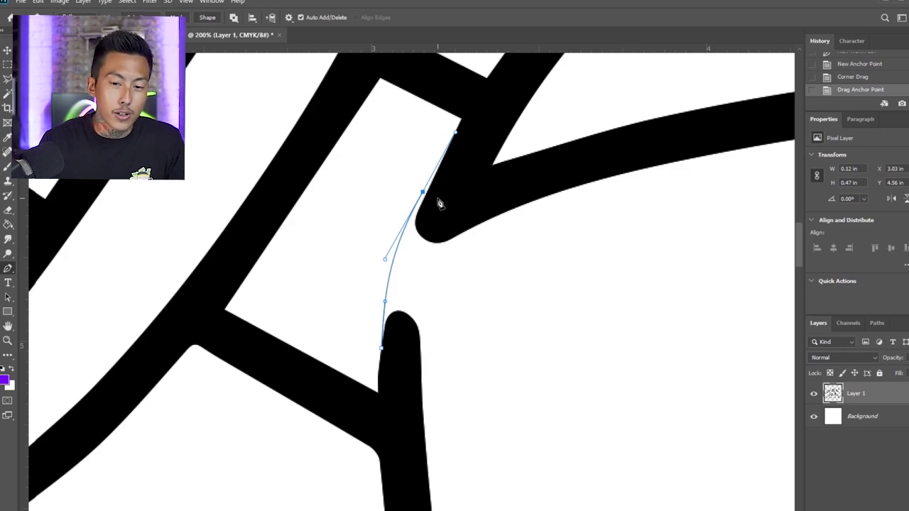
- Add anchors around the upper stroke's rounded end and curve back to close the path inside the lower stroke
{"action": "left_click", "coordinate": [471, 121]}
{"action": "key", "text": "ctrl+z"}
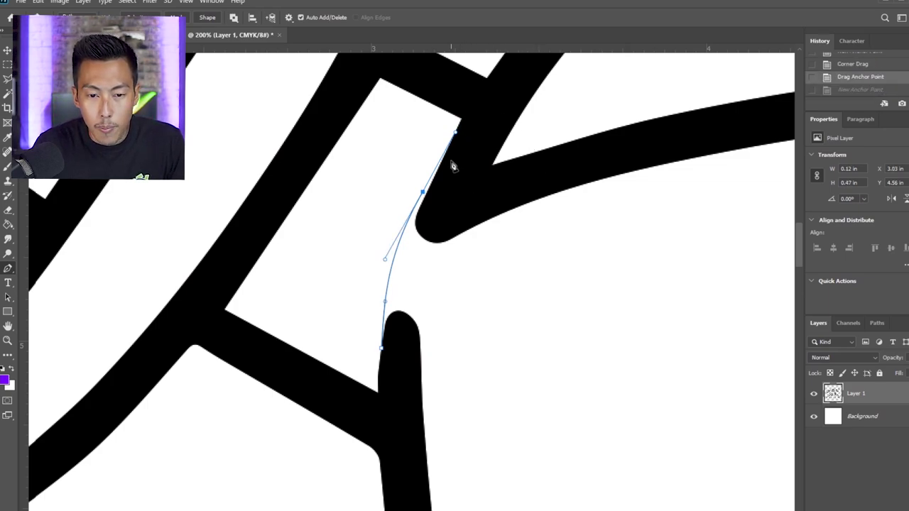
{"action": "left_click", "coordinate": [483, 103]}
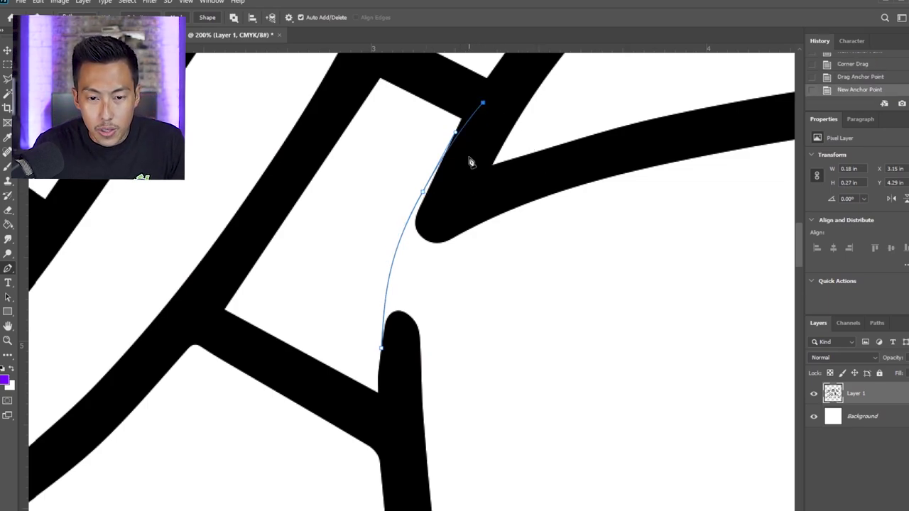
{"action": "key", "text": "ctrl+z"}
{"action": "left_click", "coordinate": [467, 115]}
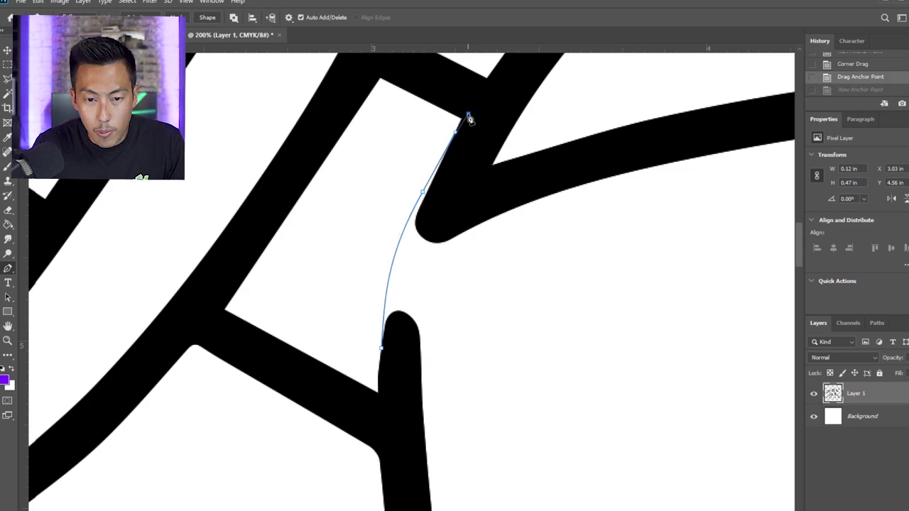
{"action": "left_click", "coordinate": [478, 211]}
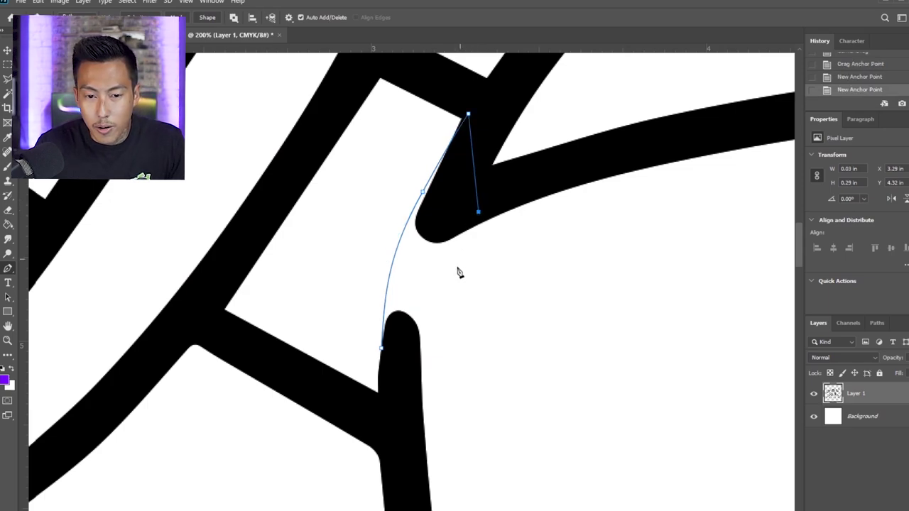
{"action": "left_click", "coordinate": [456, 236]}
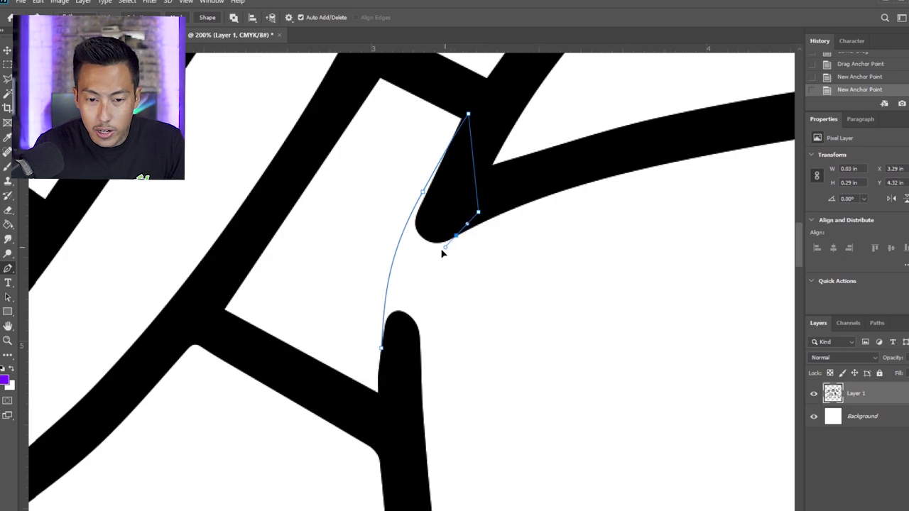
{"action": "left_click_drag", "start_coordinate": [441, 253], "coordinate": [435, 254]}
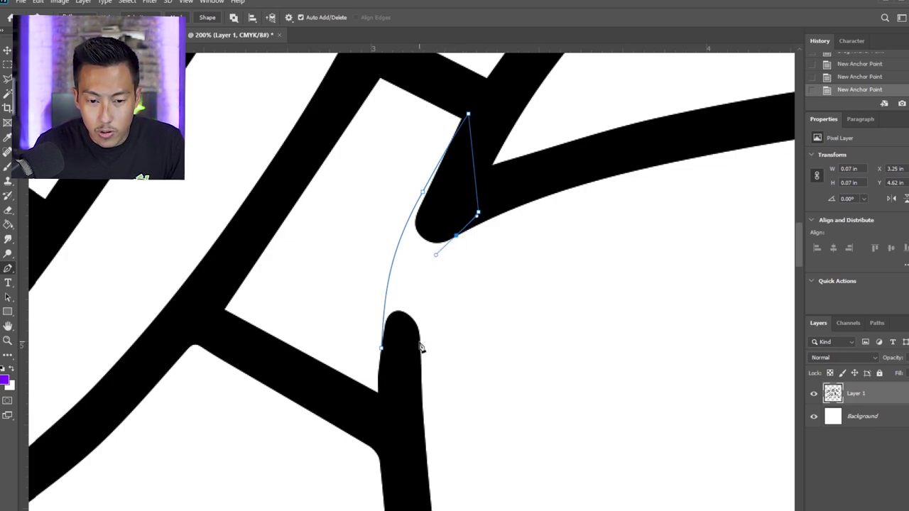
{"action": "left_click_drag", "start_coordinate": [419, 342], "coordinate": [403, 401]}
{"action": "right_click", "coordinate": [533, 301]}
{"action": "key", "text": "Escape"}
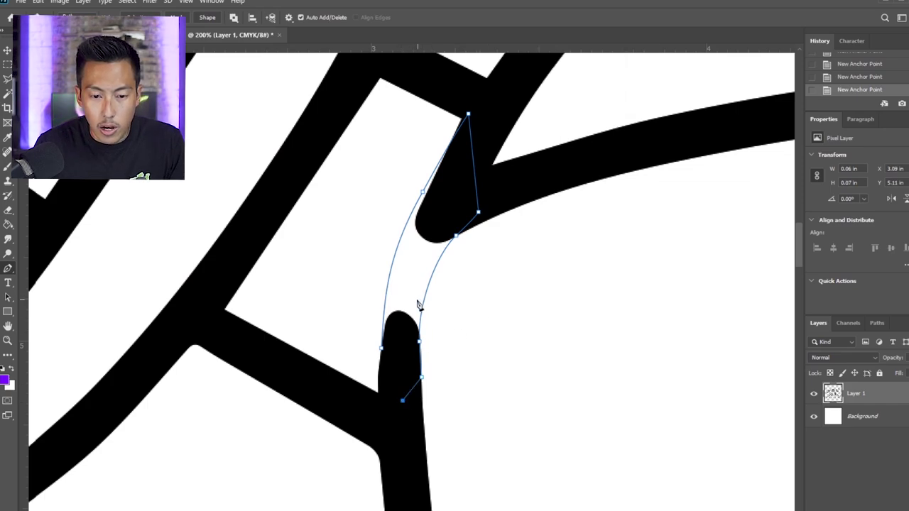
{"action": "left_click", "coordinate": [393, 384]}
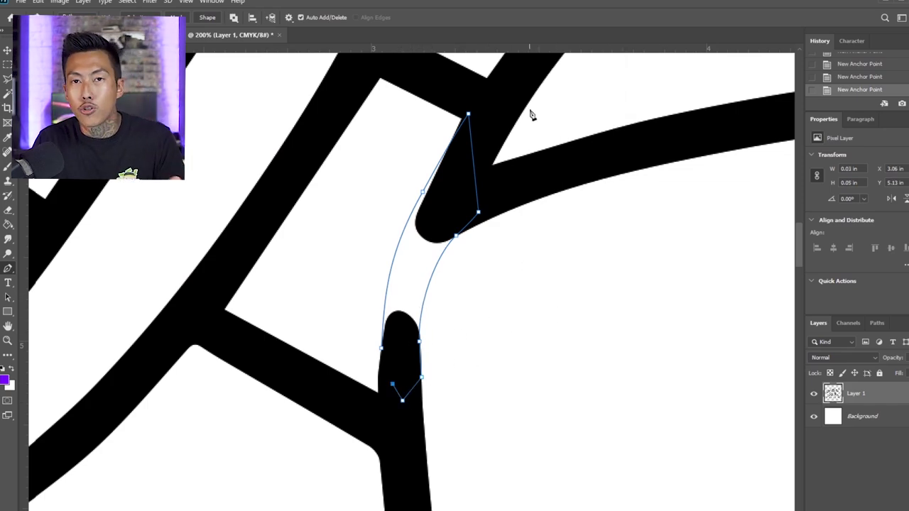
- Convert the curved bridging path into a selection feathered at 0.1 pixels
{"action": "right_click", "coordinate": [557, 128]}
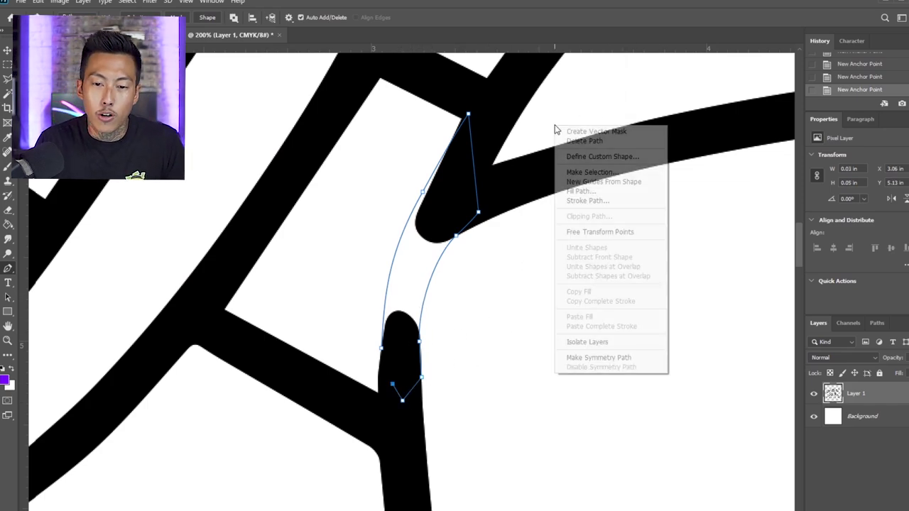
{"action": "left_click", "coordinate": [606, 172]}
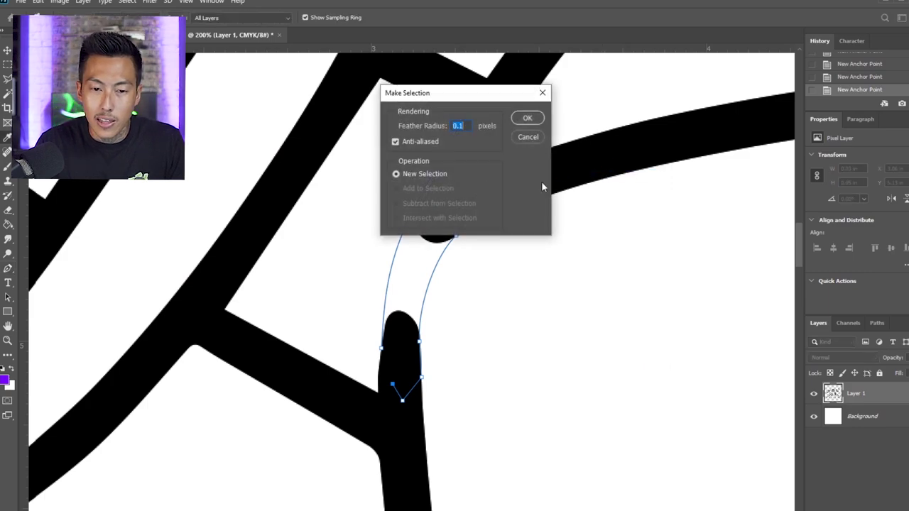
{"action": "left_click", "coordinate": [526, 118]}
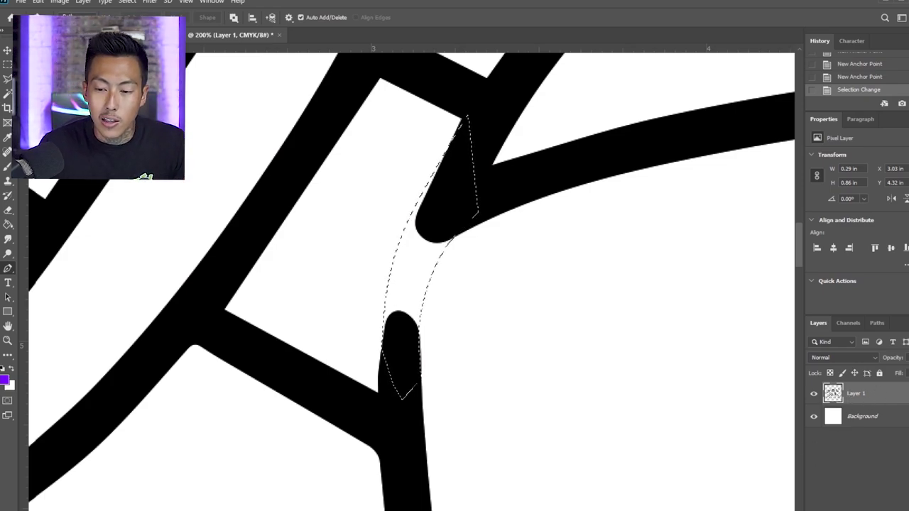
- On a new Layer 2, fill the bridging selection with black using the Paint Bucket
{"action": "key", "text": "ctrl+shift+alt+n"}
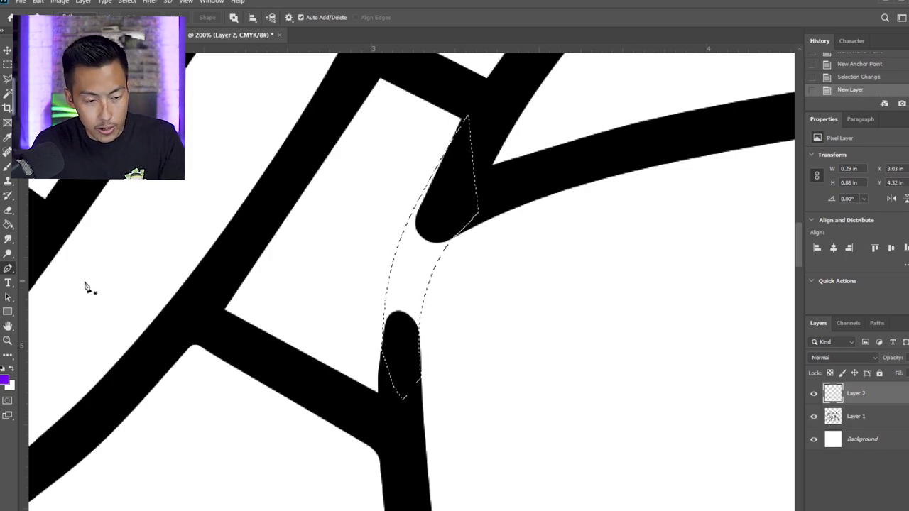
{"action": "key", "text": "g"}
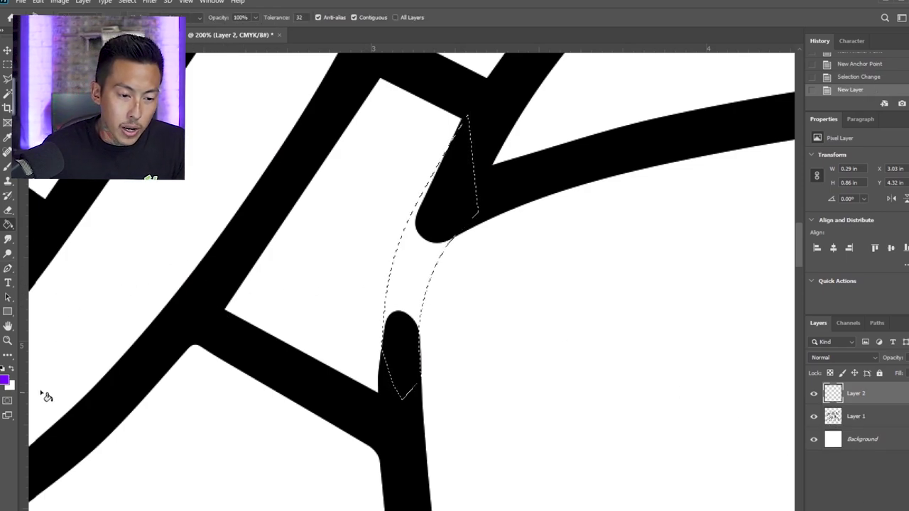
{"action": "left_click", "coordinate": [5, 381]}
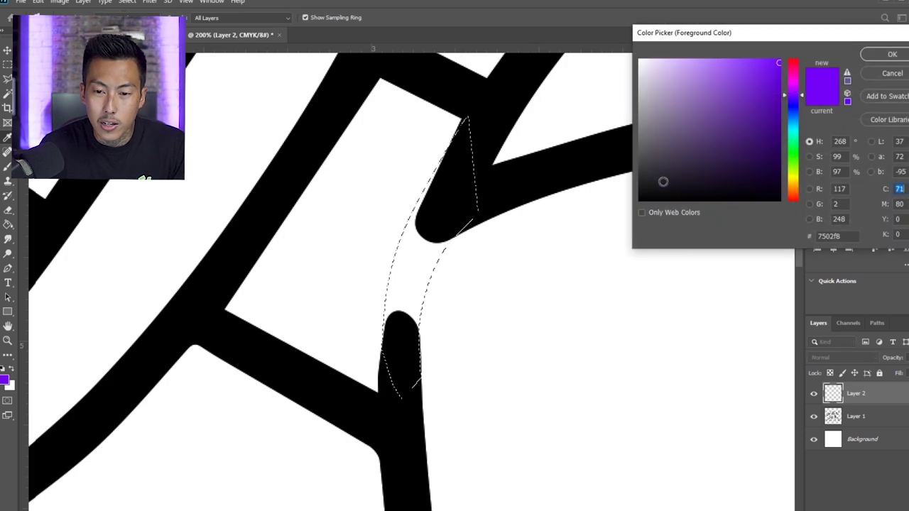
{"action": "left_click", "coordinate": [586, 236]}
{"action": "left_click", "coordinate": [863, 57]}
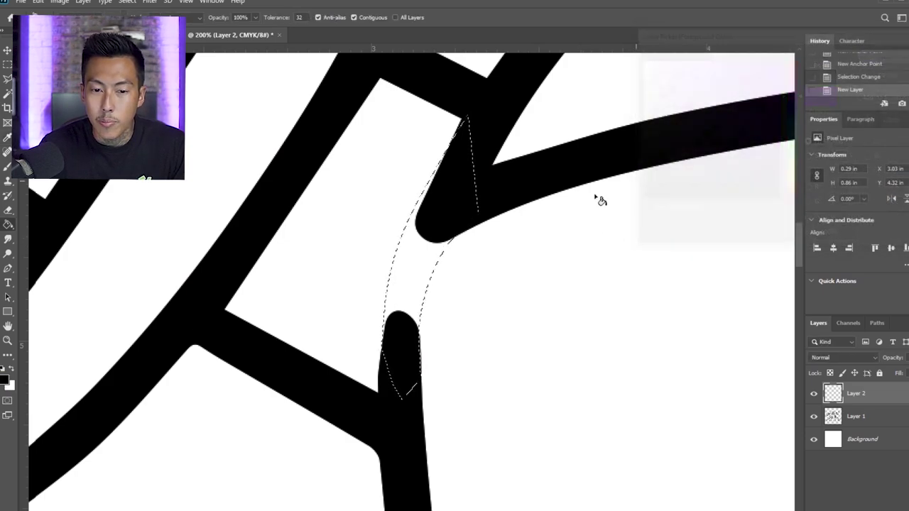
{"action": "left_click", "coordinate": [438, 268]}
- Deselect, bring the whole ninja into view, and hide Layer 2 to compare with the gap
{"action": "key", "text": "m"}
{"action": "key", "text": "ctrl+d"}
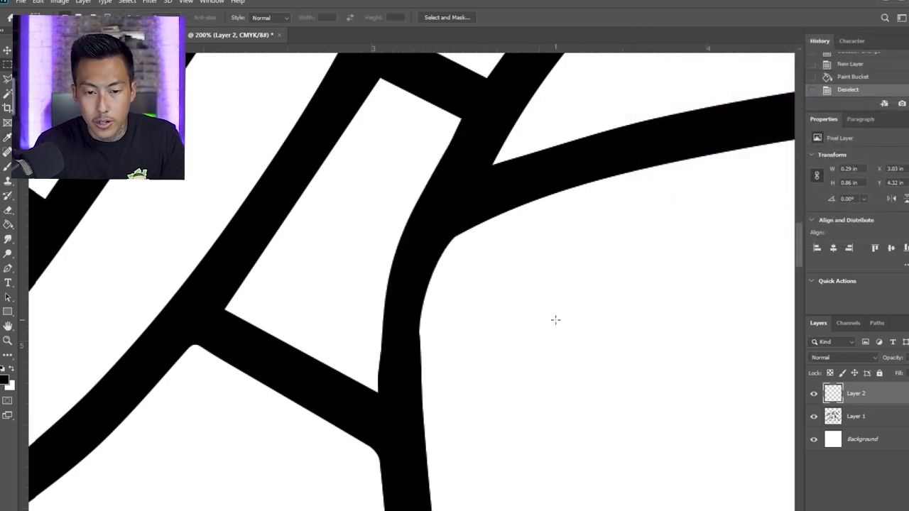
{"action": "scroll", "coordinate": [570, 345], "scroll_direction": "down", "scroll_amount": 5}
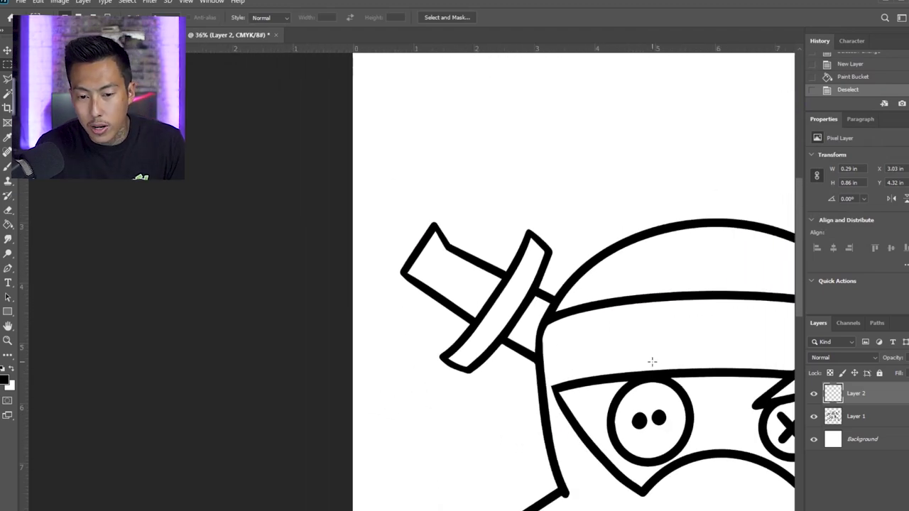
{"action": "left_click_drag", "start_coordinate": [633, 352], "coordinate": [503, 263]}
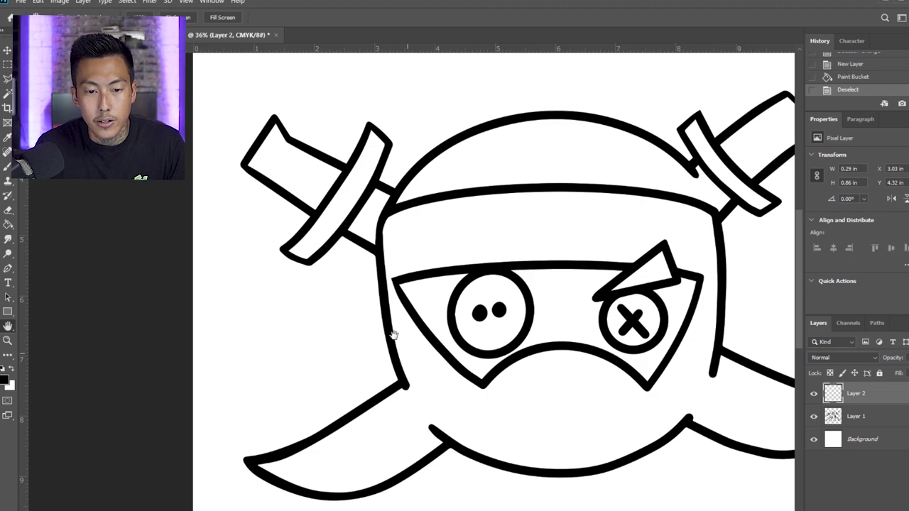
{"action": "scroll", "coordinate": [364, 213], "scroll_direction": "up", "scroll_amount": 8}
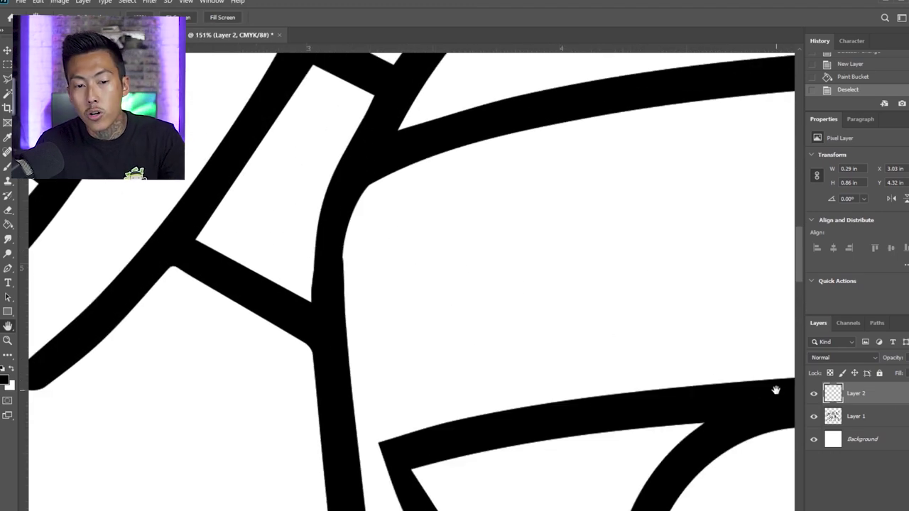
{"action": "left_click", "coordinate": [812, 395]}
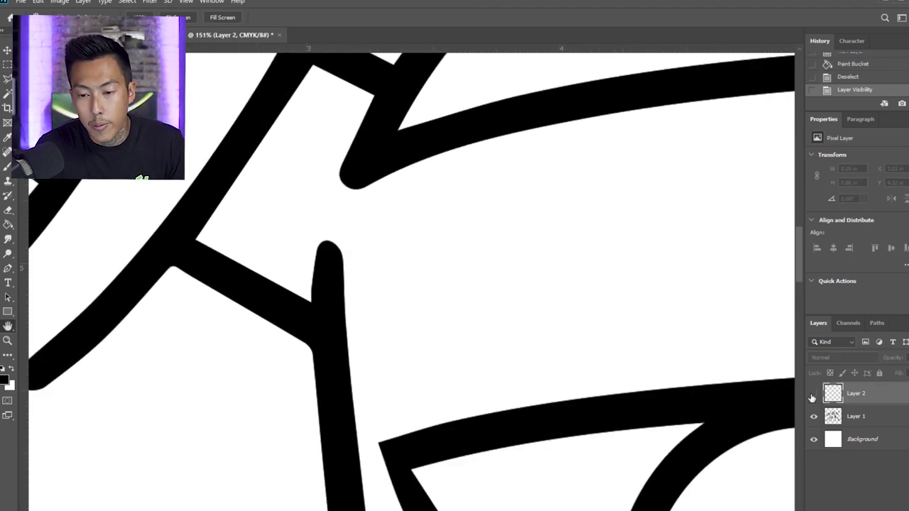
- Add a new layer and set the brush hardness to 100%, undoing a rough test stroke
{"action": "key", "text": "b"}
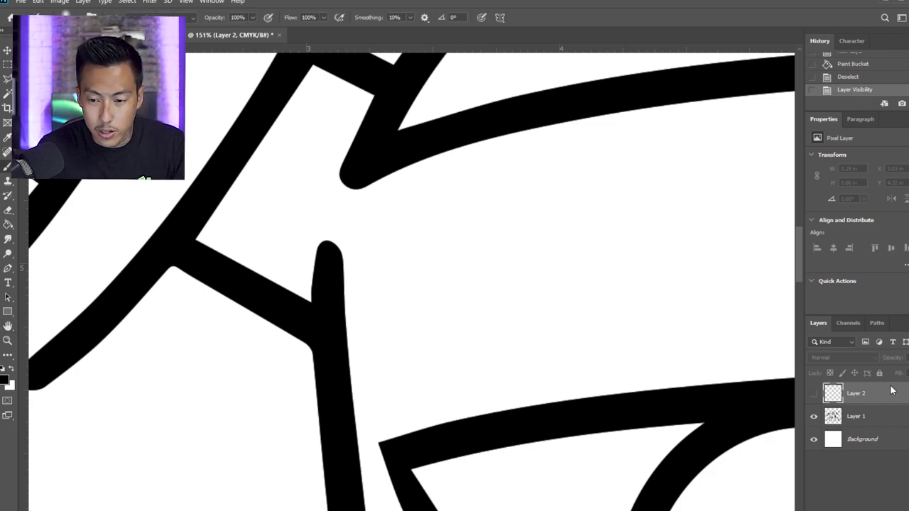
{"action": "key", "text": "ctrl+shift+alt+n"}
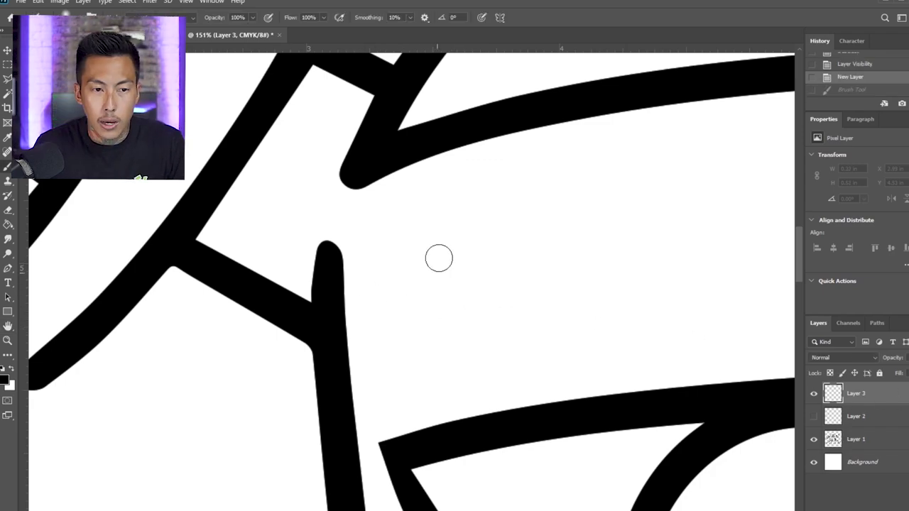
{"action": "right_click", "coordinate": [353, 175]}
{"action": "left_click", "coordinate": [429, 213]}
{"action": "type", "text": "100"}
{"action": "key", "text": "Return"}
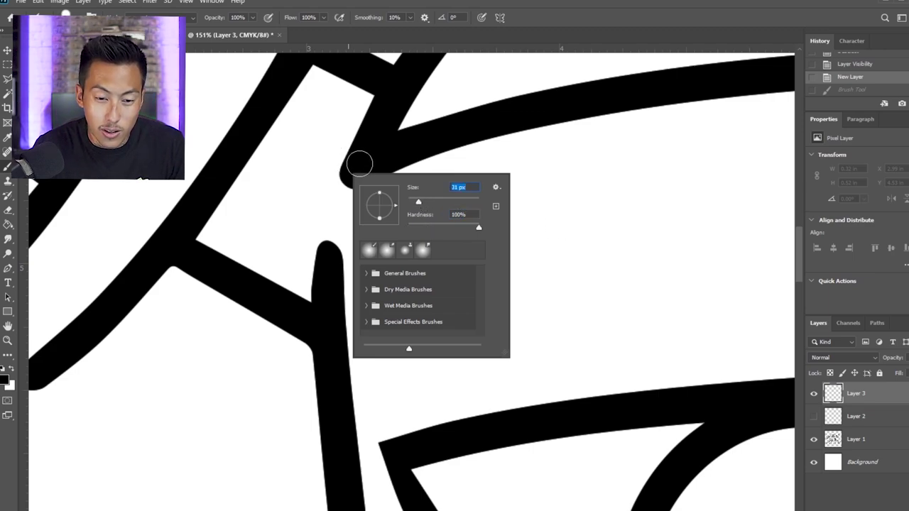
{"action": "left_click", "coordinate": [343, 194]}
{"action": "mouse_move", "coordinate": [342, 194]}
{"action": "left_mouse_down"}
{"action": "mouse_move", "coordinate": [322, 291]}
{"action": "mouse_move", "coordinate": [326, 266]}
{"action": "left_mouse_up"}
{"action": "key", "text": "ctrl+z"}
- Draw a curved pen path between the stroke tips and stroke it with the Brush
{"action": "key", "text": "p"}
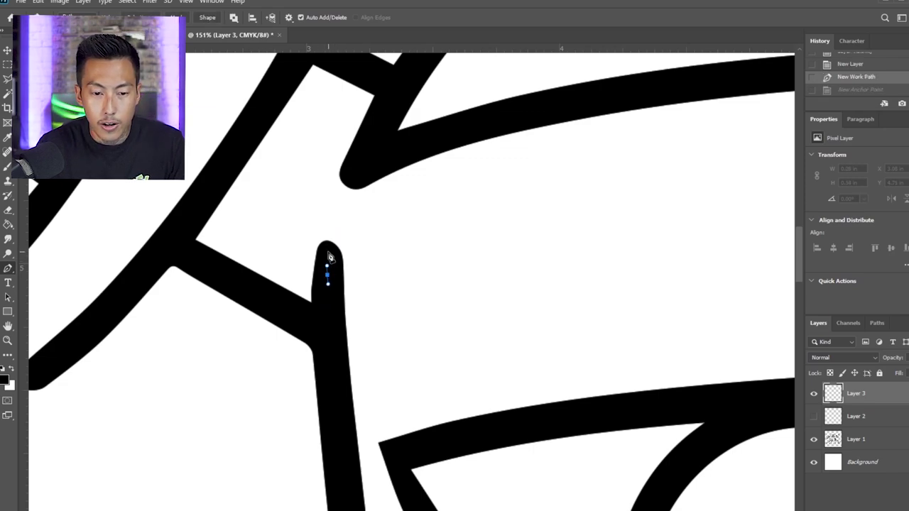
{"action": "left_click_drag", "start_coordinate": [343, 198], "coordinate": [355, 167]}
{"action": "left_click", "coordinate": [365, 153]}
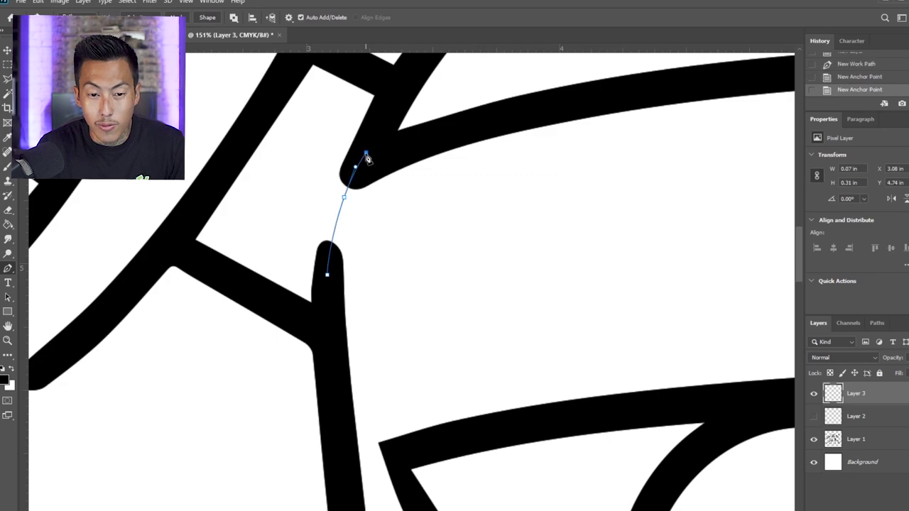
{"action": "right_click", "coordinate": [552, 168]}
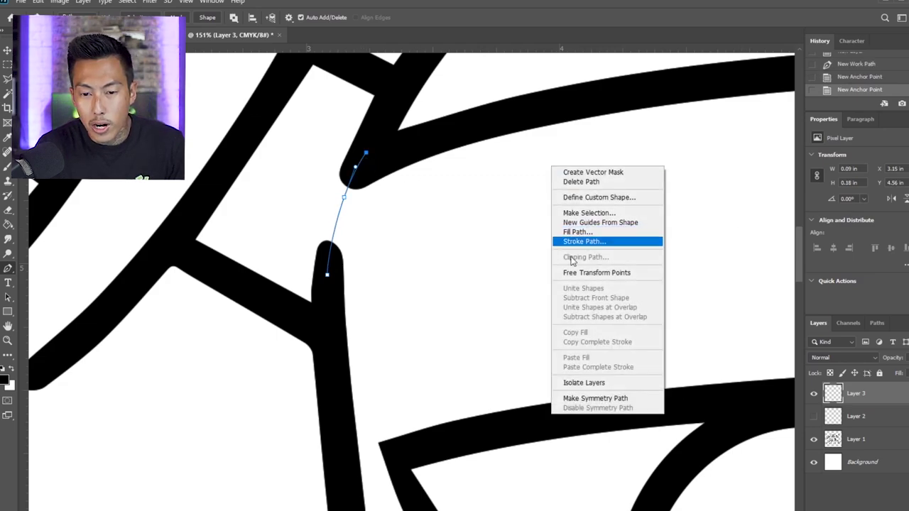
{"action": "left_click", "coordinate": [599, 242]}
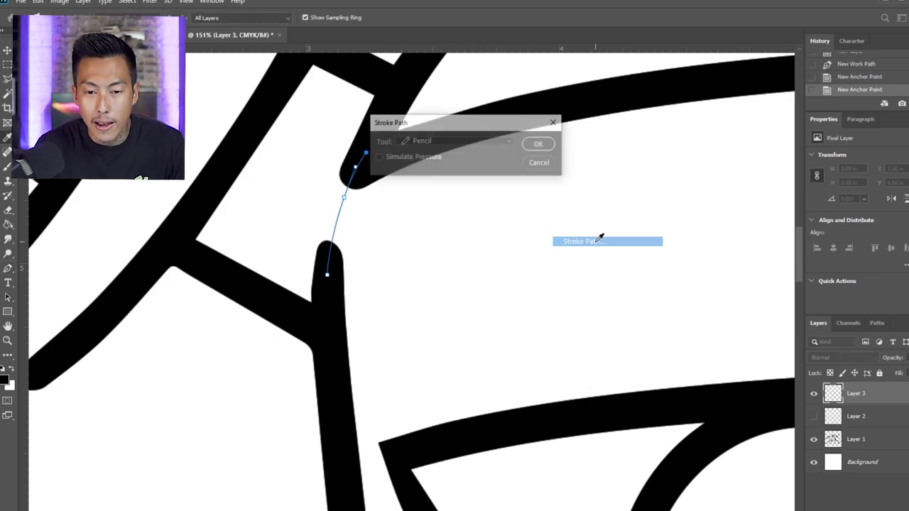
{"action": "left_click", "coordinate": [466, 141]}
{"action": "left_click", "coordinate": [426, 162]}
{"action": "left_click_drag", "start_coordinate": [443, 125], "coordinate": [539, 223]}
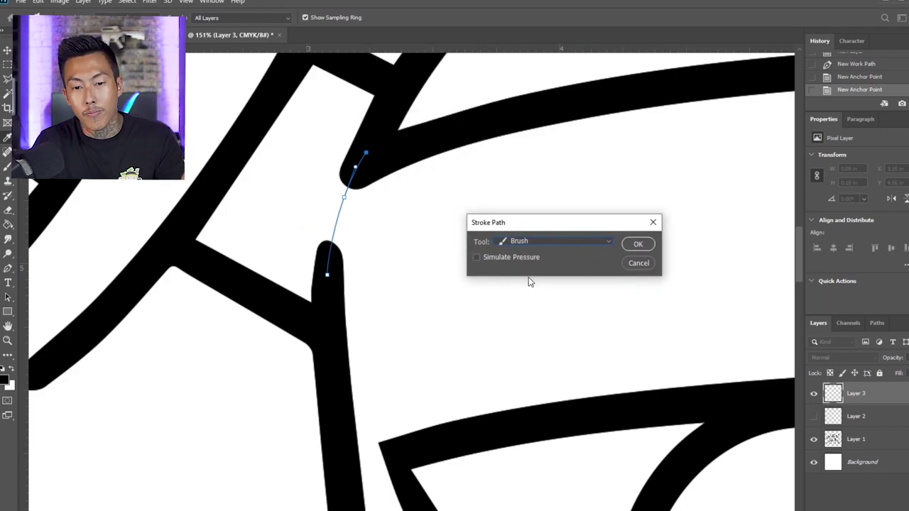
{"action": "left_click", "coordinate": [646, 243]}
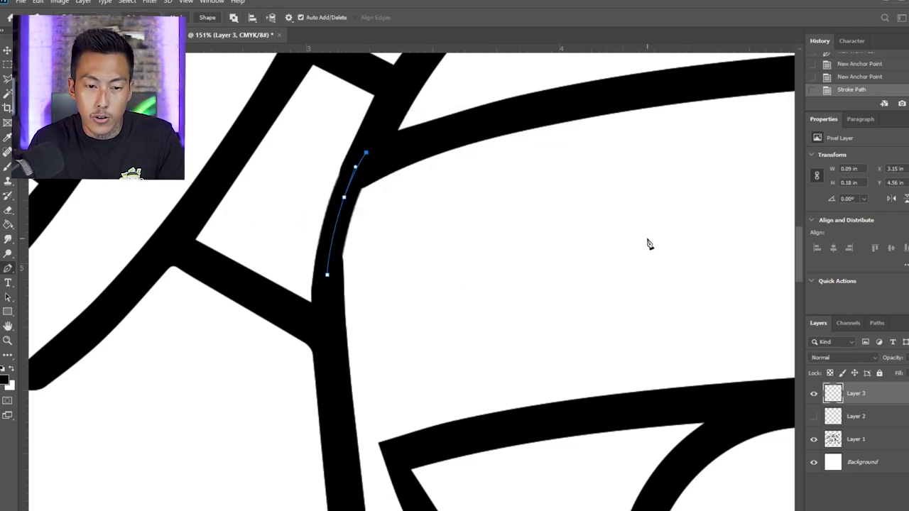
- Delete the leftover pen path after stroking
{"action": "right_click", "coordinate": [523, 192]}
{"action": "left_click", "coordinate": [550, 207]}
{"action": "scroll", "coordinate": [353, 279], "scroll_direction": "down", "scroll_amount": 3}
{"action": "scroll", "coordinate": [351, 219], "scroll_direction": "up", "scroll_amount": 5}
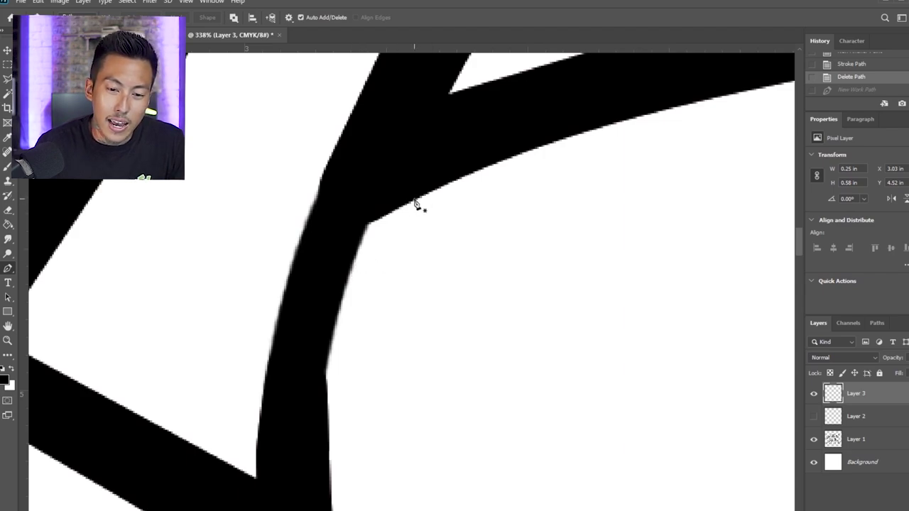
- Pen-trace the white notch at the junction and make it a 0.1 px feathered selection
{"action": "left_click_drag", "start_coordinate": [414, 201], "coordinate": [365, 234]}
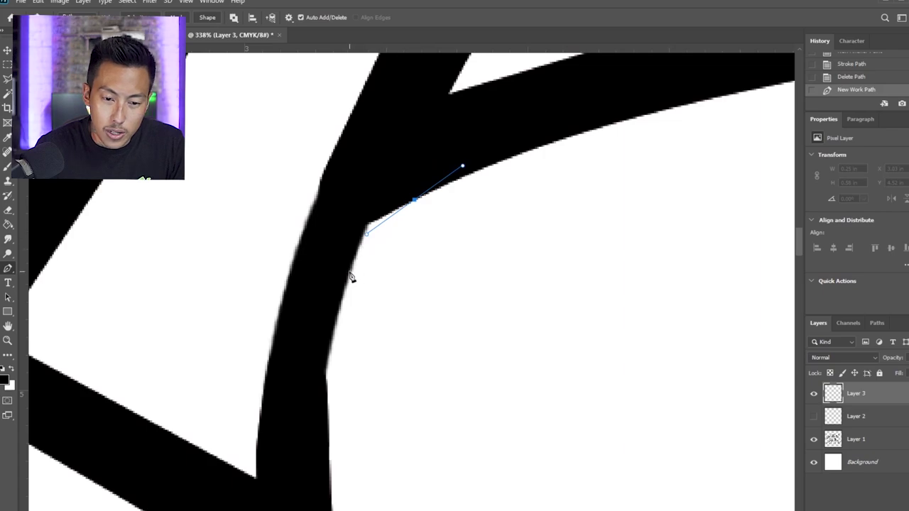
{"action": "left_click_drag", "start_coordinate": [350, 270], "coordinate": [334, 310]}
{"action": "left_click", "coordinate": [319, 238]}
{"action": "left_click", "coordinate": [370, 165]}
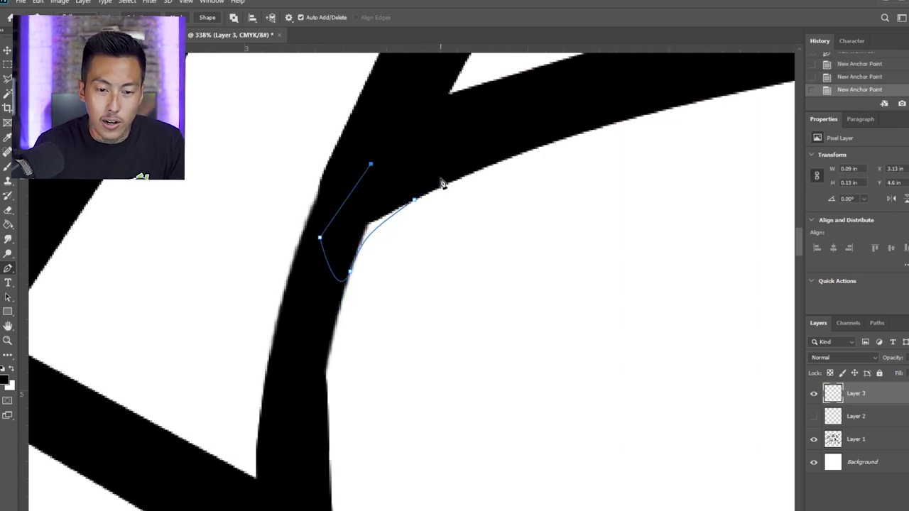
{"action": "left_click", "coordinate": [417, 169]}
{"action": "right_click", "coordinate": [511, 125]}
{"action": "left_click", "coordinate": [548, 170]}
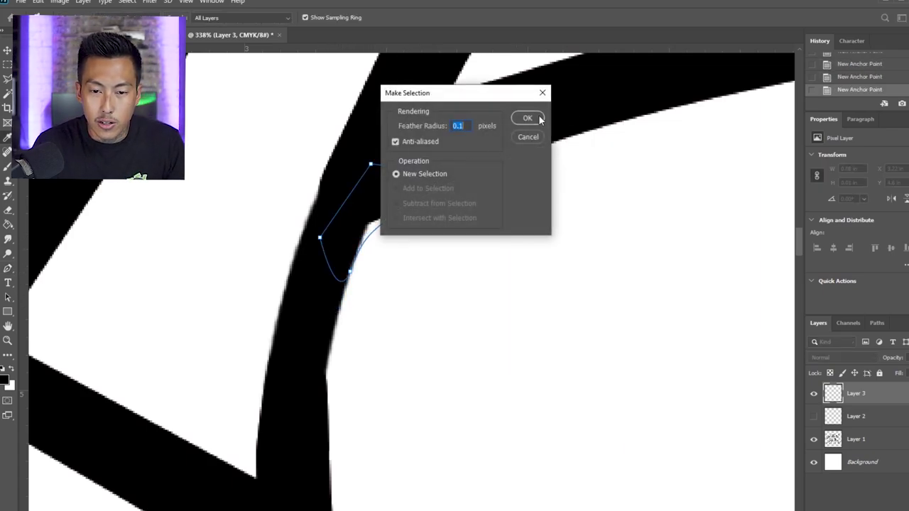
{"action": "left_click", "coordinate": [529, 120]}
- Brush the selected notch black, then deselect
{"action": "key", "text": "b"}
{"action": "mouse_move", "coordinate": [379, 329]}
{"action": "left_mouse_down"}
{"action": "mouse_move", "coordinate": [344, 287]}
{"action": "mouse_move", "coordinate": [424, 162]}
{"action": "mouse_move", "coordinate": [361, 281]}
{"action": "mouse_move", "coordinate": [350, 325]}
{"action": "left_mouse_up"}
{"action": "key", "text": "m"}
{"action": "key", "text": "ctrl+d"}
{"action": "scroll", "coordinate": [573, 255], "scroll_direction": "down", "scroll_amount": 10}
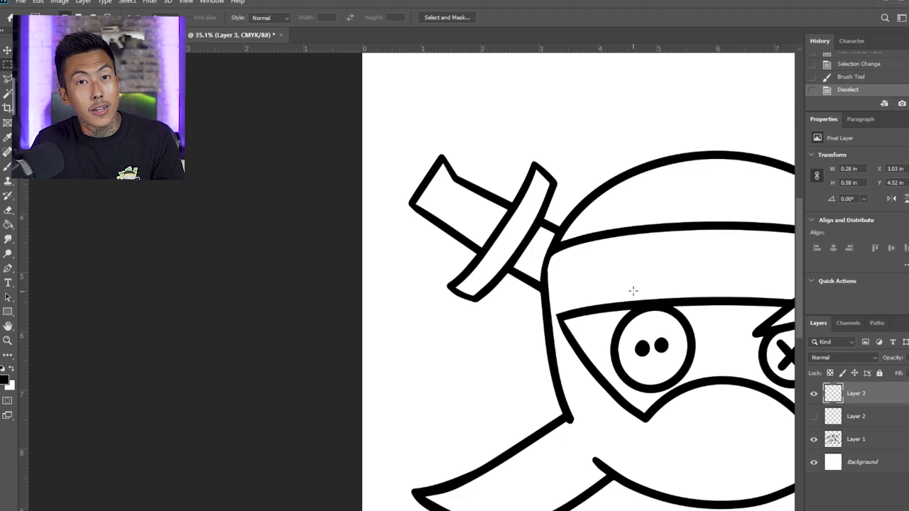
- Pan to the whole ninja and toggle Layer 3's visibility to check the fix
{"action": "key", "text": "h"}
{"action": "left_click_drag", "start_coordinate": [632, 292], "coordinate": [401, 229]}
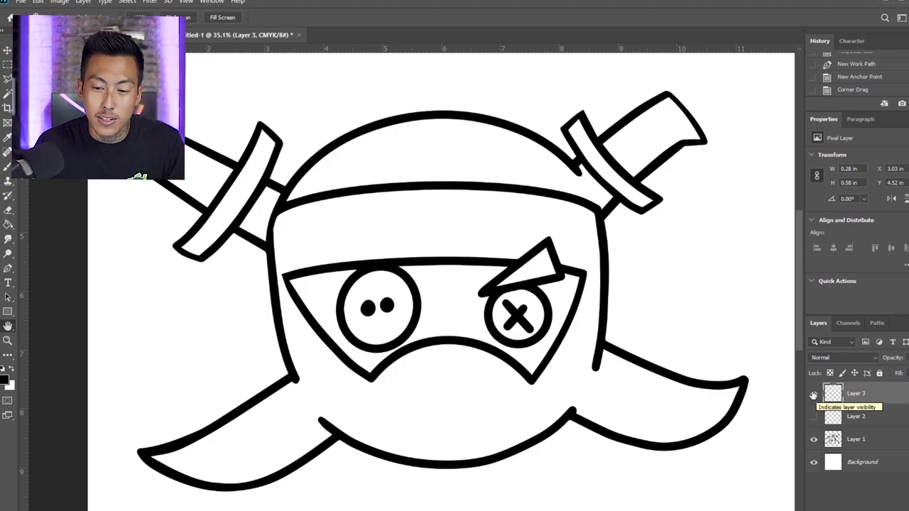
{"action": "left_click", "coordinate": [813, 394]}
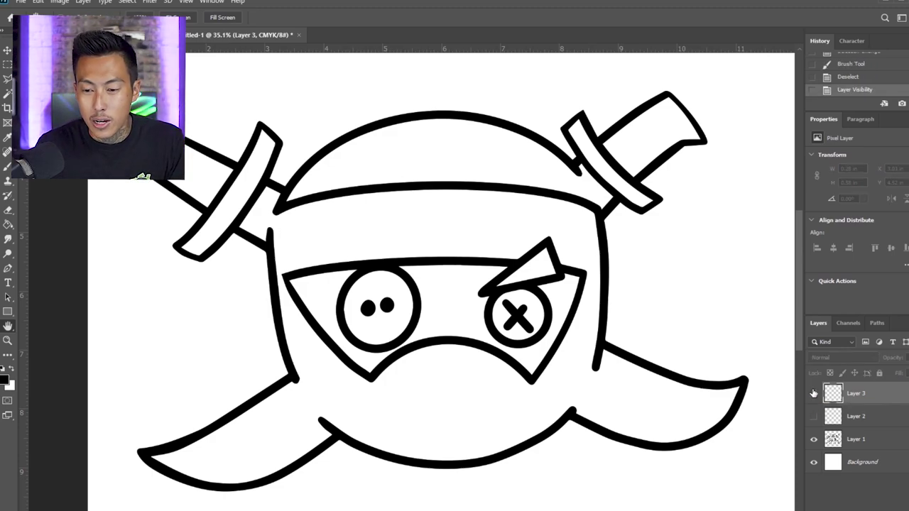
{"action": "left_click", "coordinate": [813, 393]}
- Delete Layers 1–3, paste the clean ninja line art, and add an empty layer above
{"action": "left_click", "coordinate": [855, 439], "text": "shift"}
{"action": "key", "text": "Delete"}
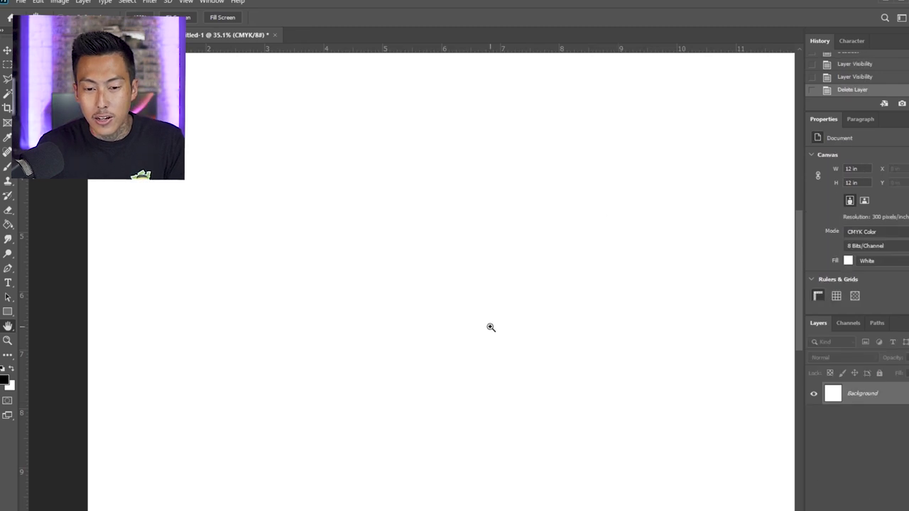
{"action": "key", "text": "ctrl+v"}
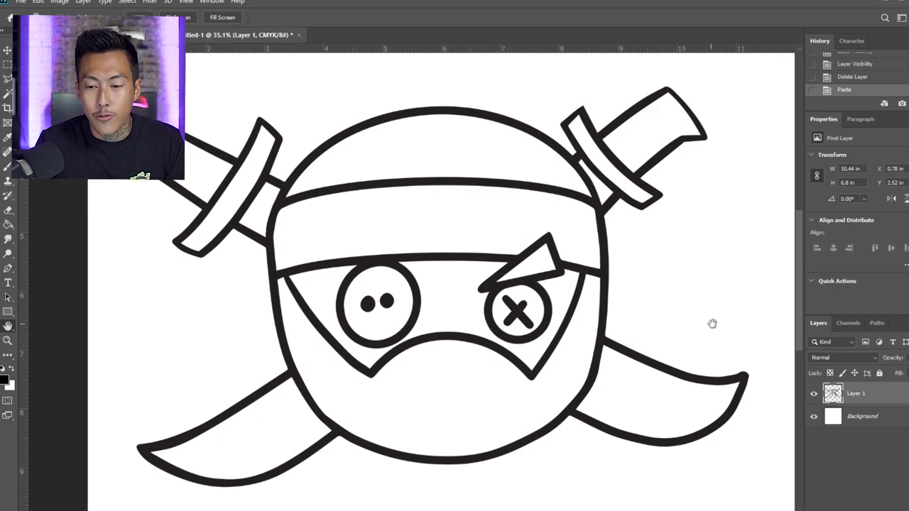
{"action": "key", "text": "ctrl+shift+alt+n"}
{"action": "key", "text": "w"}
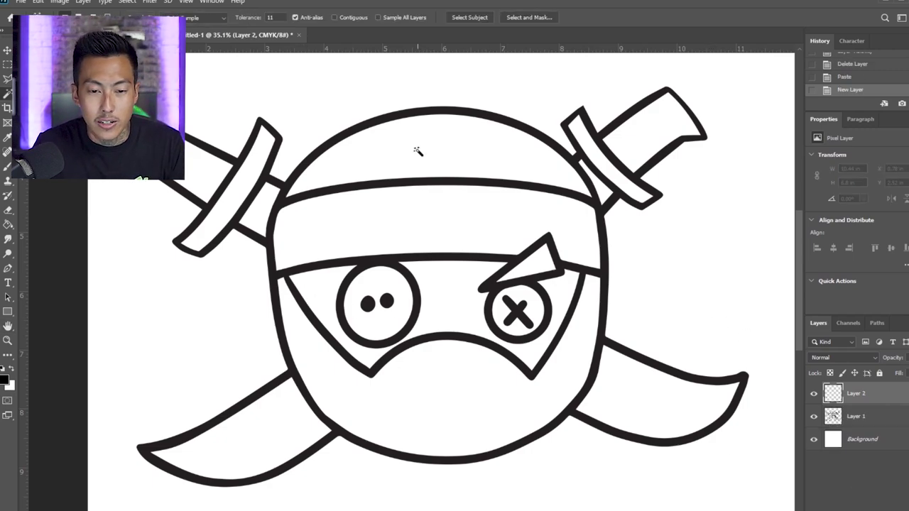
{"action": "left_click", "coordinate": [418, 151]}
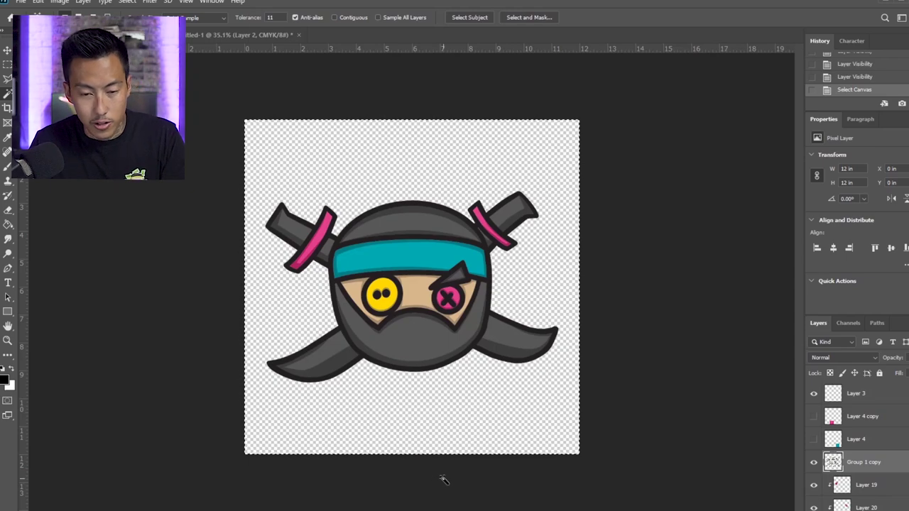
{"action": "key", "text": "m"}
{"action": "key", "text": "ctrl+d"}
{"action": "scroll", "coordinate": [393, 340], "scroll_direction": "up", "scroll_amount": 2}
{"action": "key", "text": "g"}
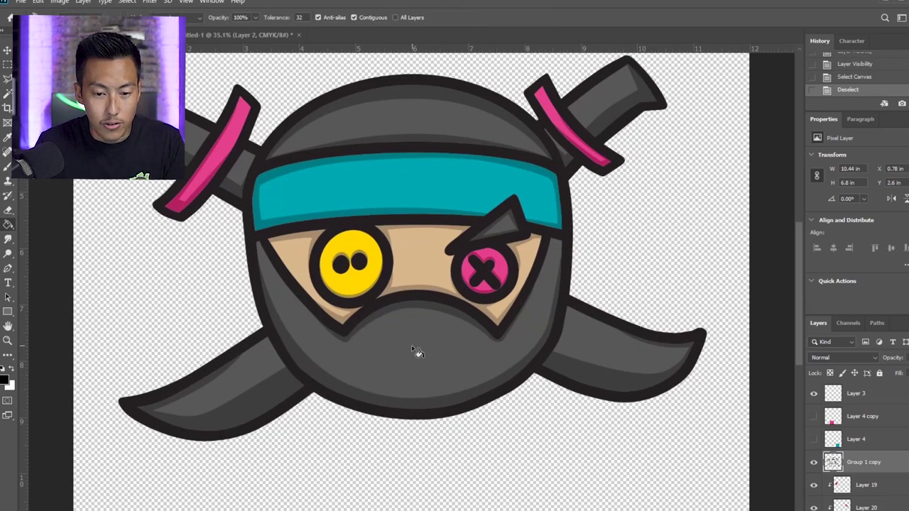
{"action": "left_click", "coordinate": [413, 349], "text": "alt"}
{"action": "key", "text": "m"}
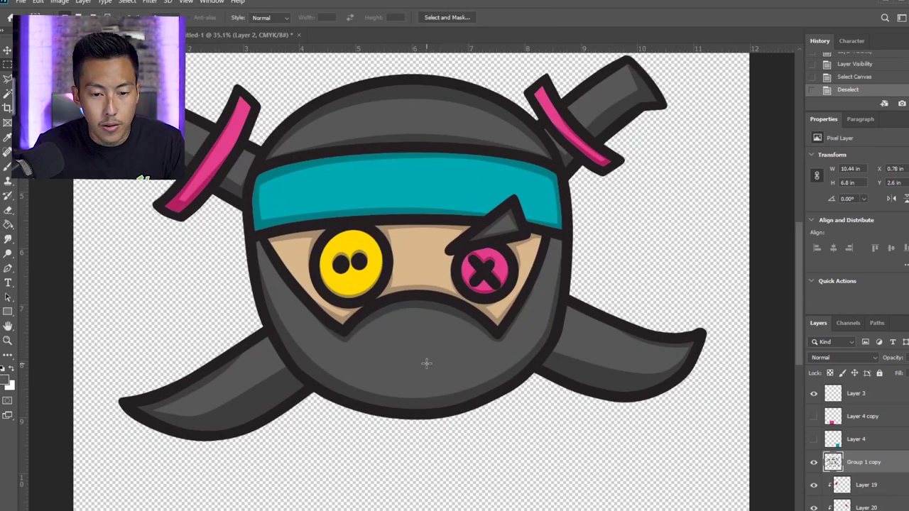
{"action": "key", "text": "g"}
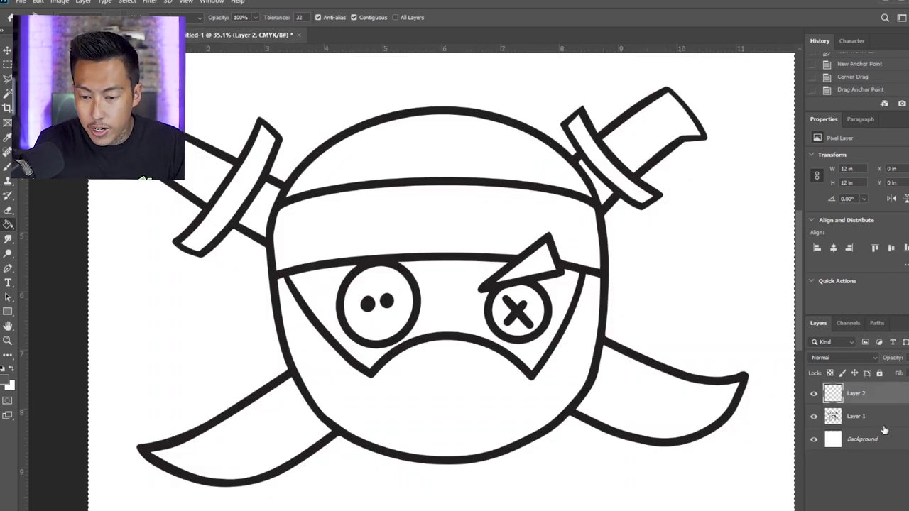
- Target Layer 1's line art and set the Magic Wand to contiguous, clearing any selection
{"action": "left_click", "coordinate": [882, 425]}
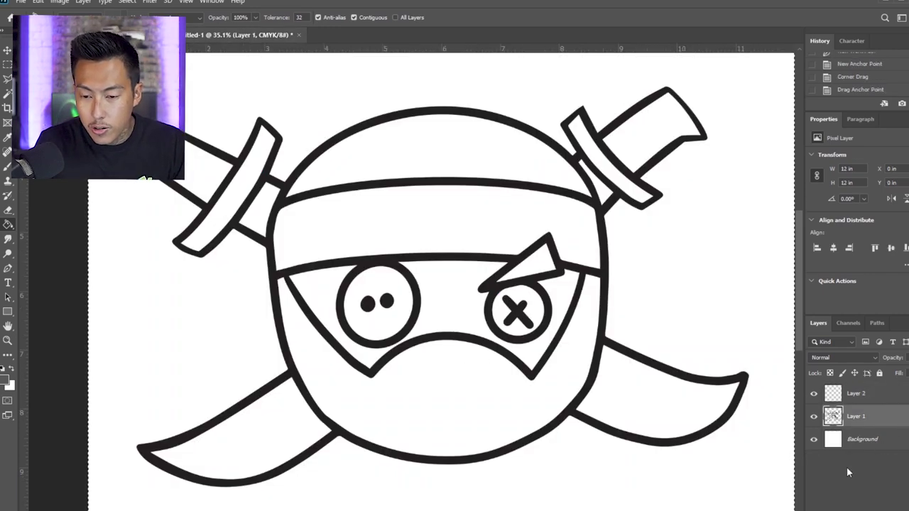
{"action": "left_click", "coordinate": [814, 416]}
{"action": "left_click", "coordinate": [814, 416]}
{"action": "left_click", "coordinate": [814, 395]}
{"action": "left_click", "coordinate": [814, 395]}
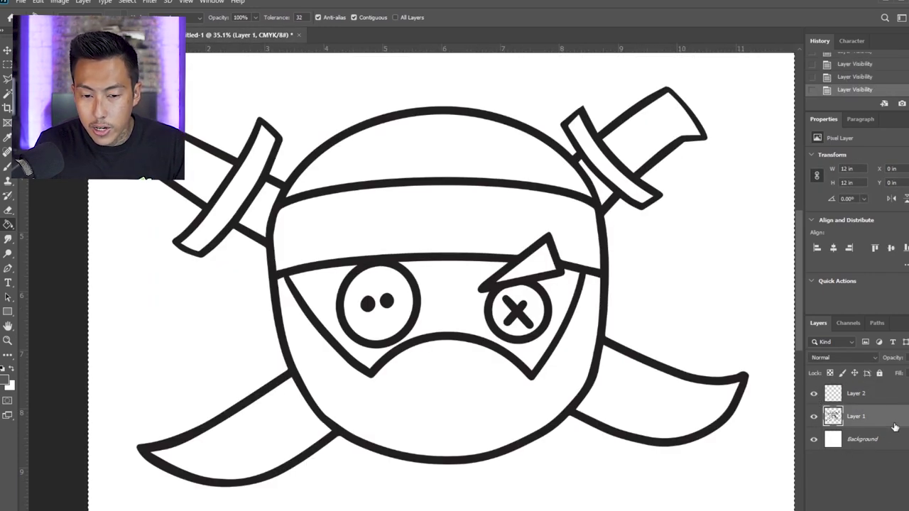
{"action": "key", "text": "w"}
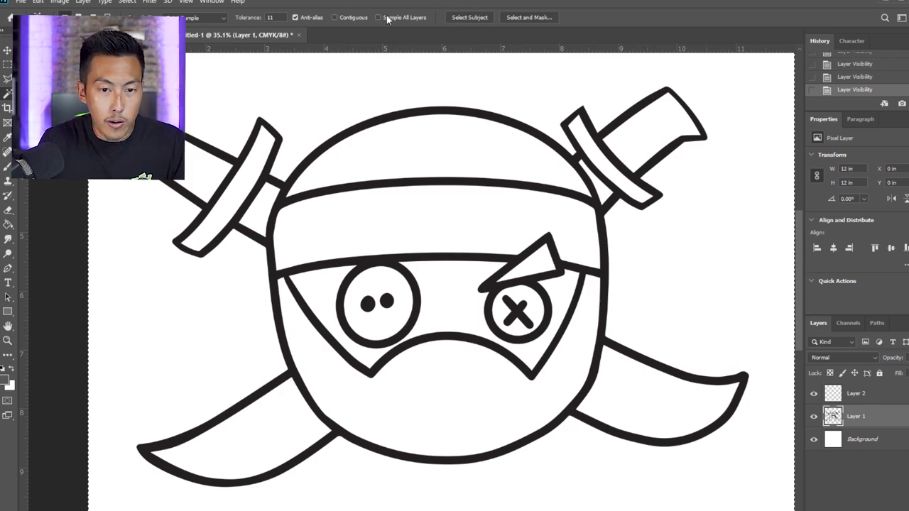
{"action": "left_click", "coordinate": [341, 17]}
{"action": "key", "text": "ctrl+d"}
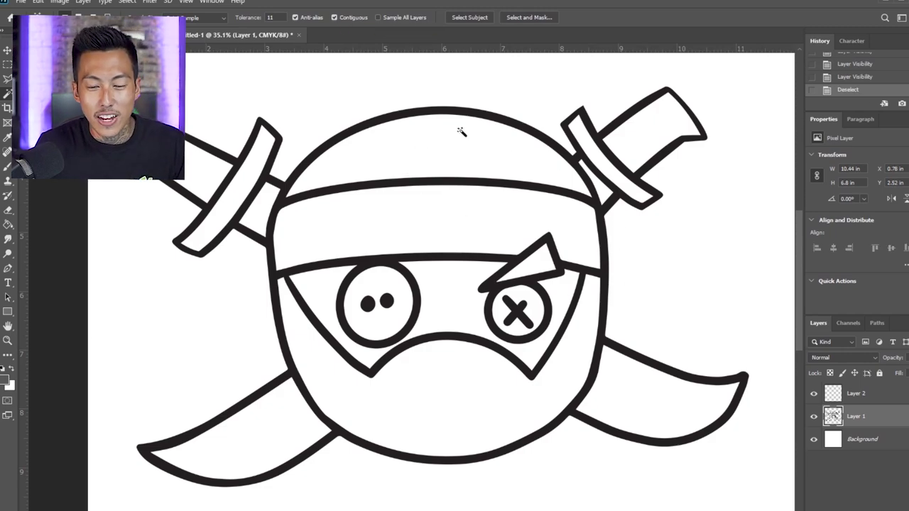
- Magic Wand-select the top of the hood and the lower face mask
{"action": "left_click", "coordinate": [445, 147]}
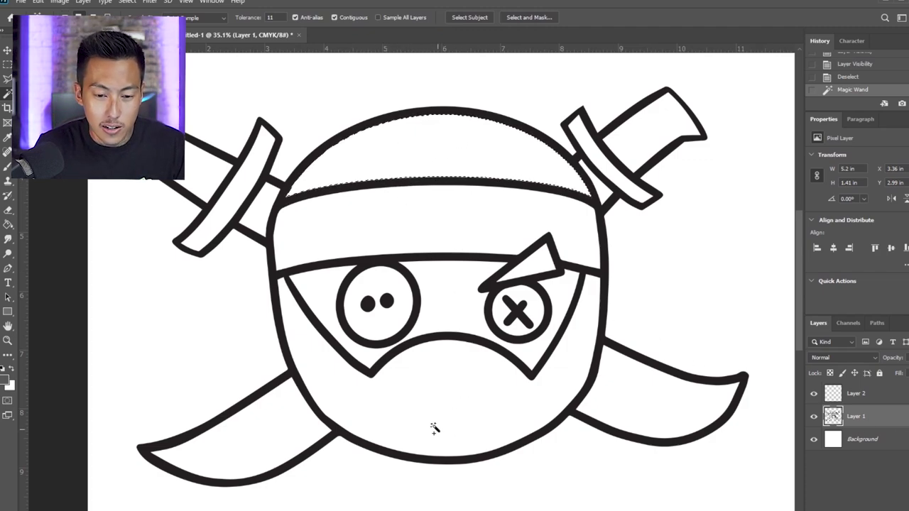
{"action": "left_click", "coordinate": [424, 409], "text": "shift"}
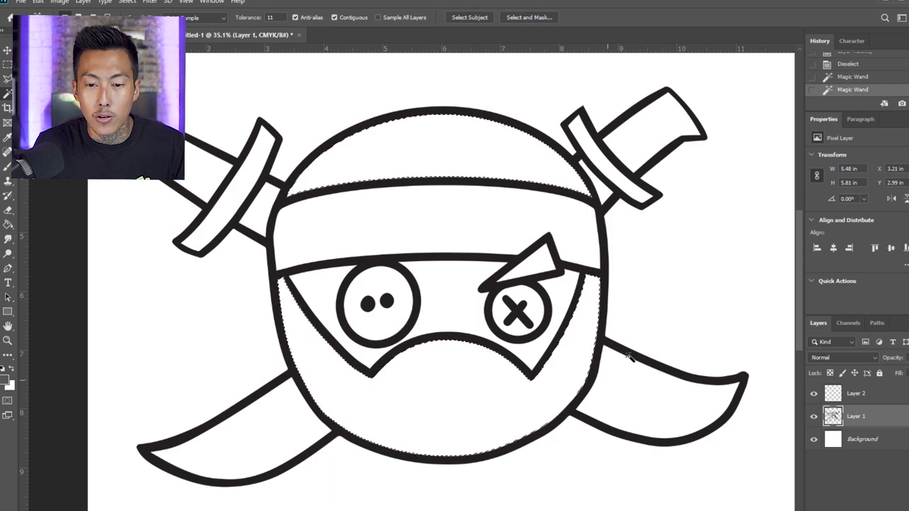
{"action": "left_click", "coordinate": [181, 166], "text": "shift"}
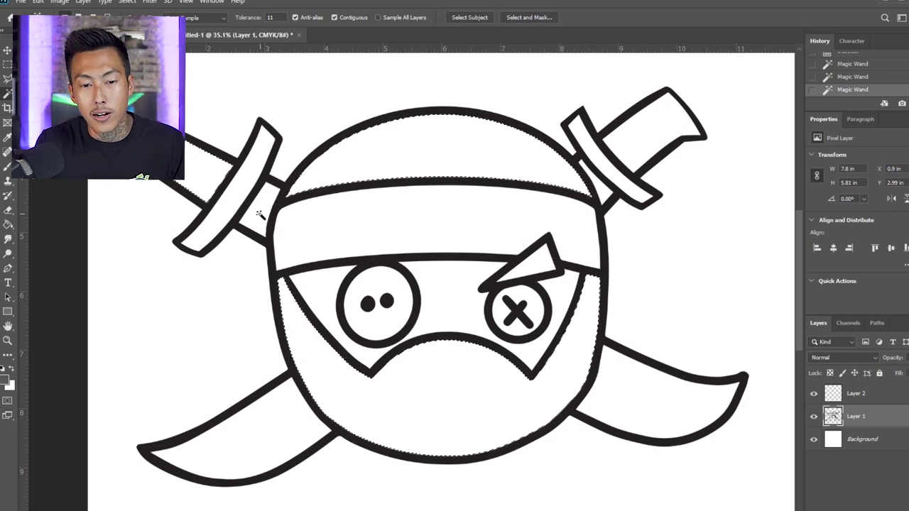
{"action": "scroll", "coordinate": [547, 185], "scroll_direction": "up", "scroll_amount": 3}
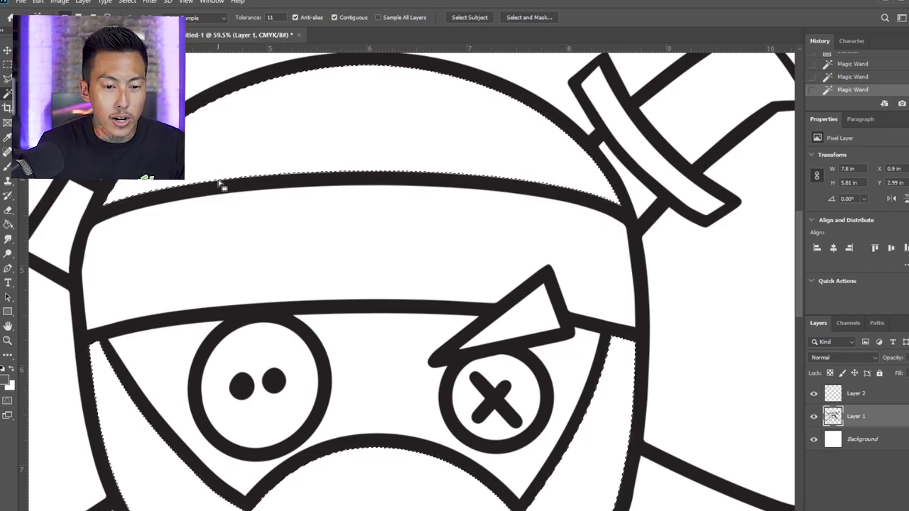
{"action": "left_click", "coordinate": [100, 345], "text": "alt"}
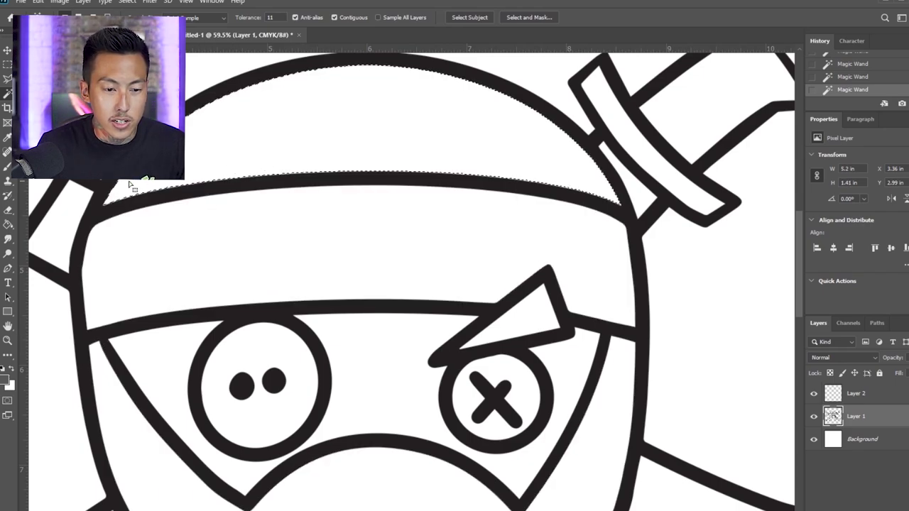
{"action": "left_click", "coordinate": [122, 440], "text": "shift"}
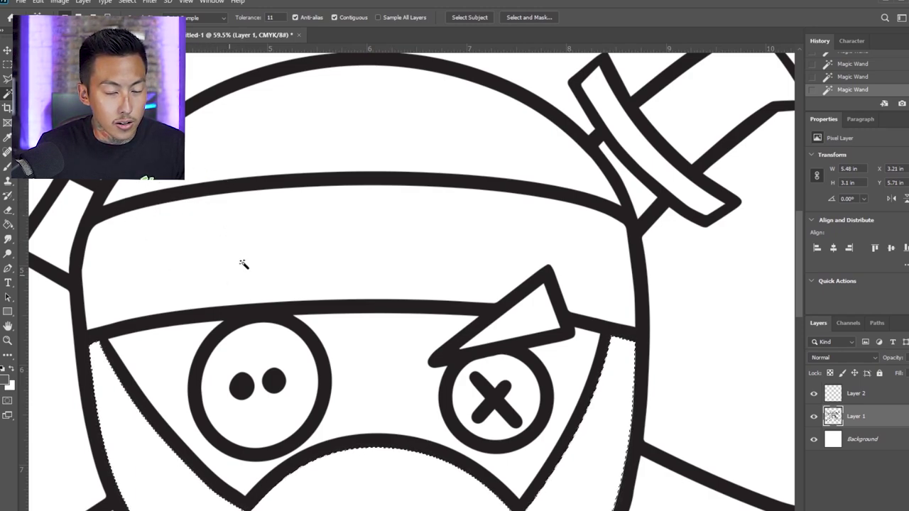
{"action": "left_click", "coordinate": [216, 158], "text": "shift"}
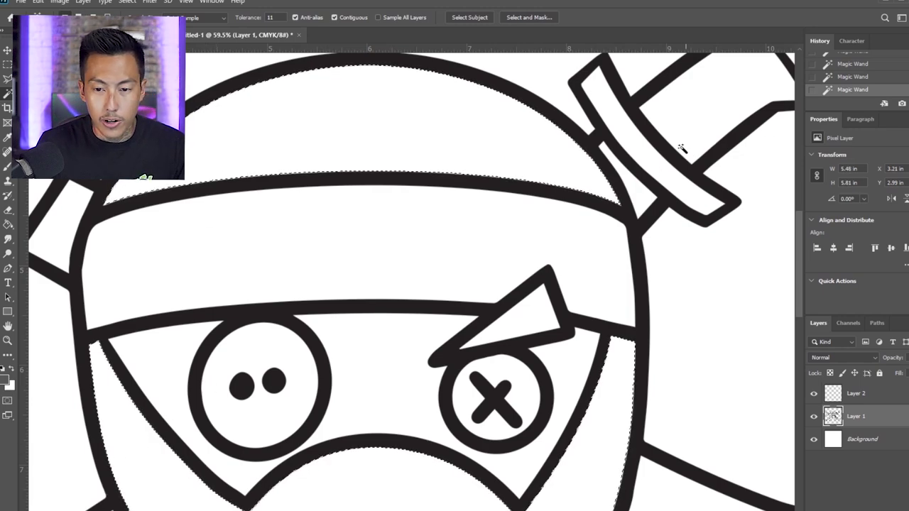
- Add both sword blades and both scarf tails to the selection, then target Layer 2
{"action": "left_click", "coordinate": [684, 126], "text": "shift"}
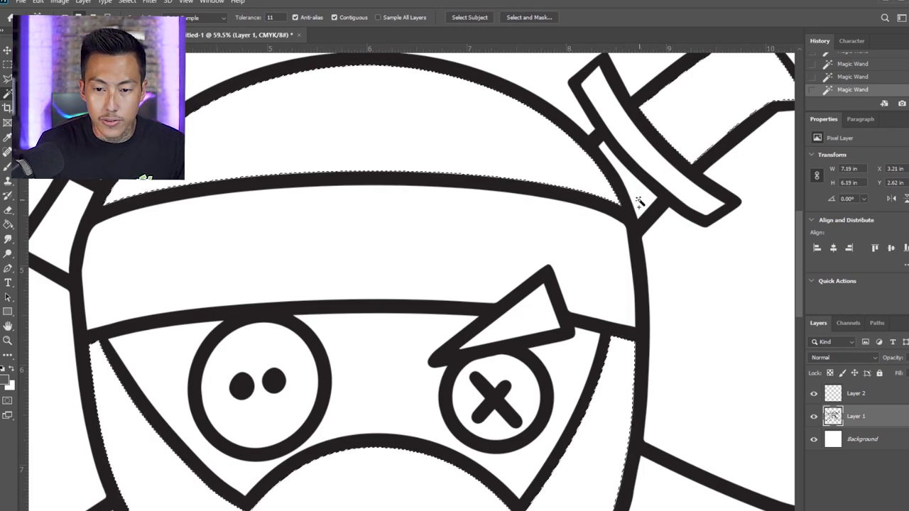
{"action": "scroll", "coordinate": [62, 220], "scroll_direction": "down", "scroll_amount": 3}
{"action": "left_click", "coordinate": [64, 221], "text": "shift"}
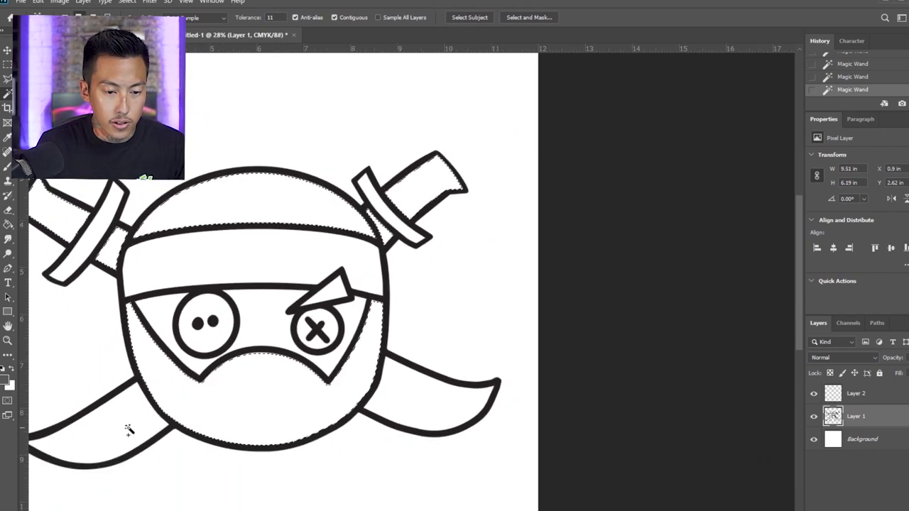
{"action": "left_click", "coordinate": [128, 430], "text": "shift"}
{"action": "left_click", "coordinate": [458, 402], "text": "shift"}
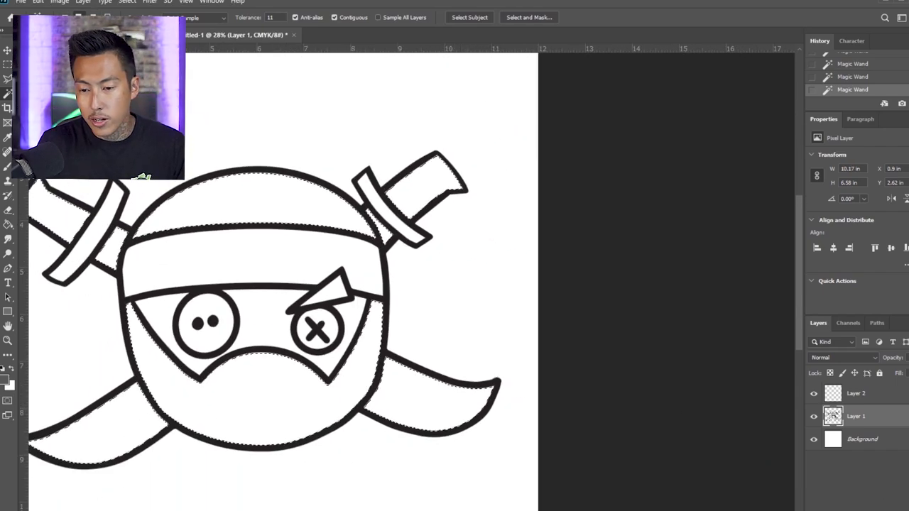
{"action": "left_click", "coordinate": [859, 393]}
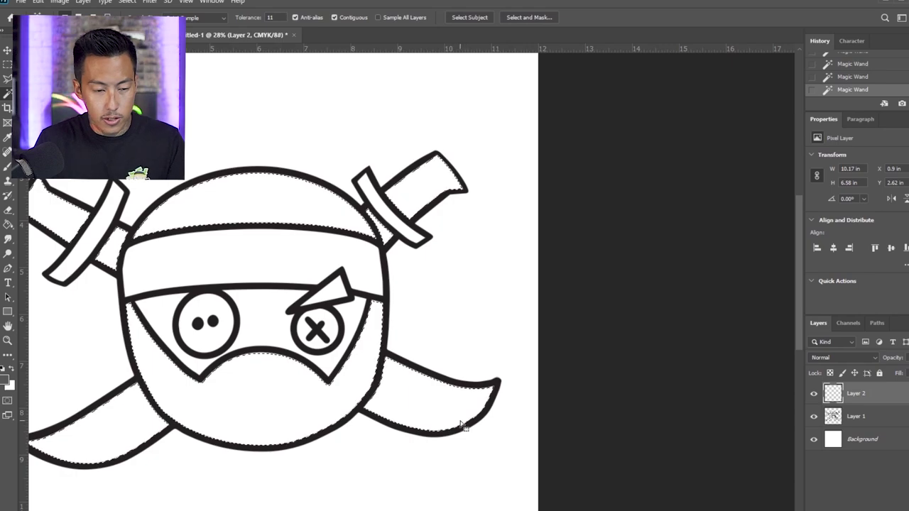
- Paint Bucket-fill the selected hood, mask, blades and scarf tails with grey, then deselect
{"action": "key", "text": "g"}
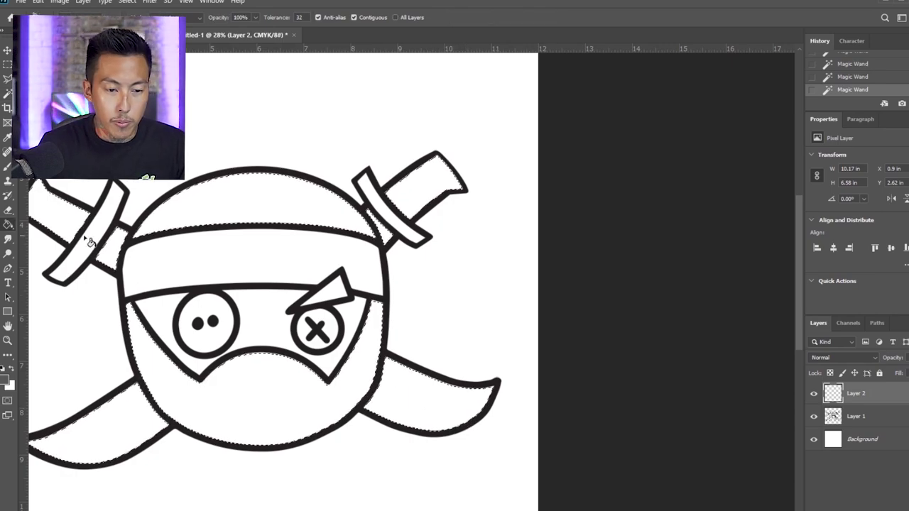
{"action": "left_click", "coordinate": [272, 197]}
{"action": "left_click", "coordinate": [8, 68]}
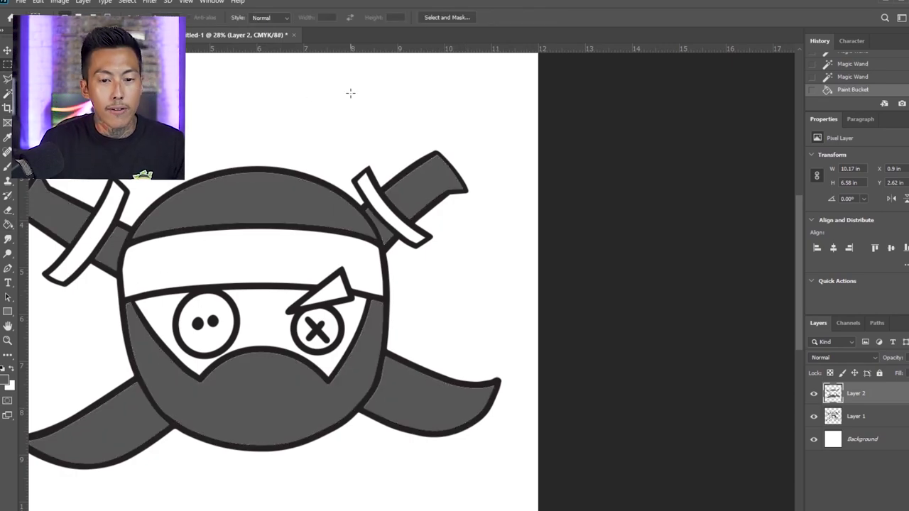
{"action": "left_click", "coordinate": [350, 93]}
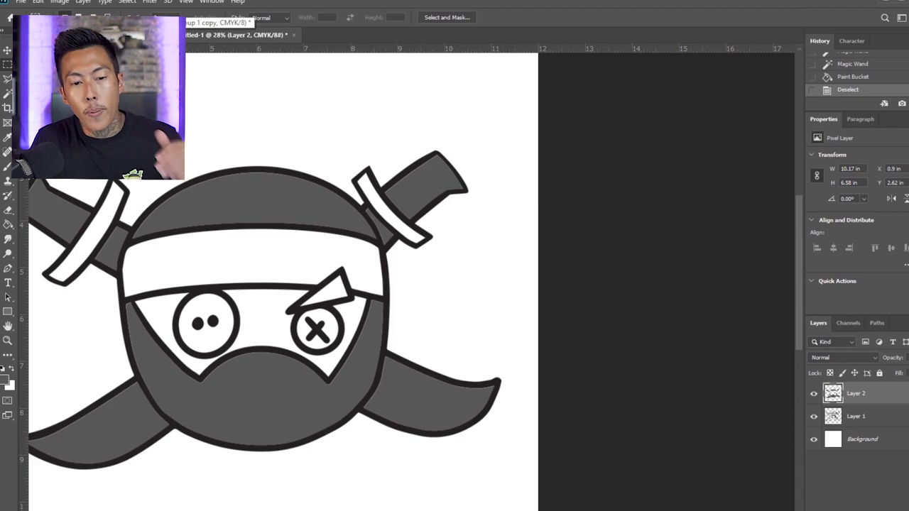
- Check the finished coloured ninja document for reference, then return to the grey one
{"action": "left_click", "coordinate": [142, 35]}
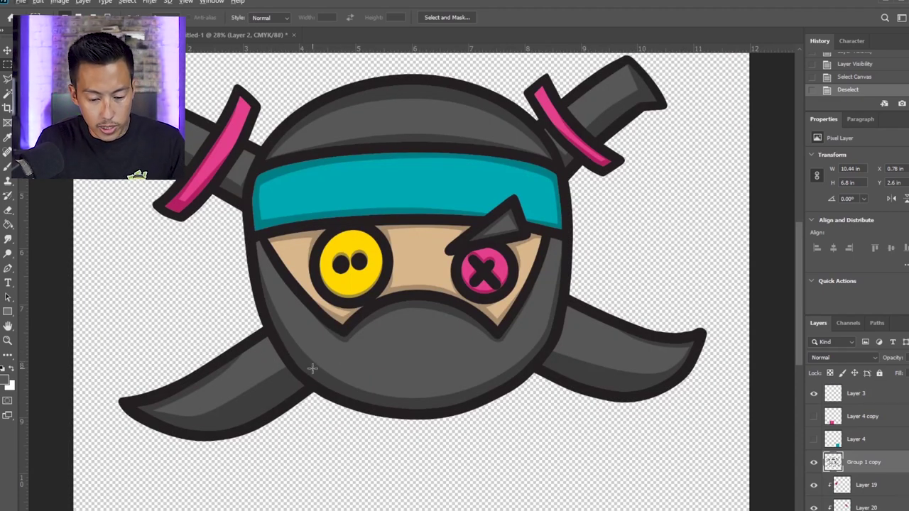
{"action": "key", "text": "b"}
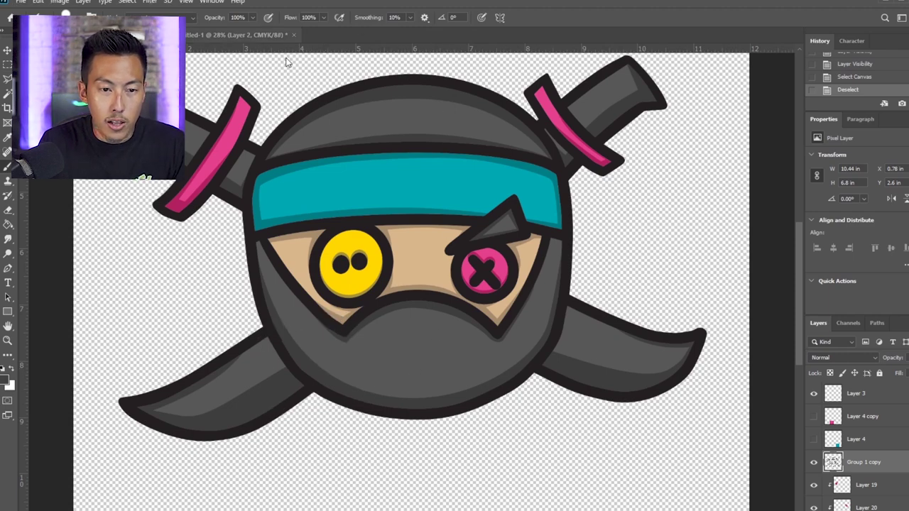
{"action": "left_click", "coordinate": [234, 35]}
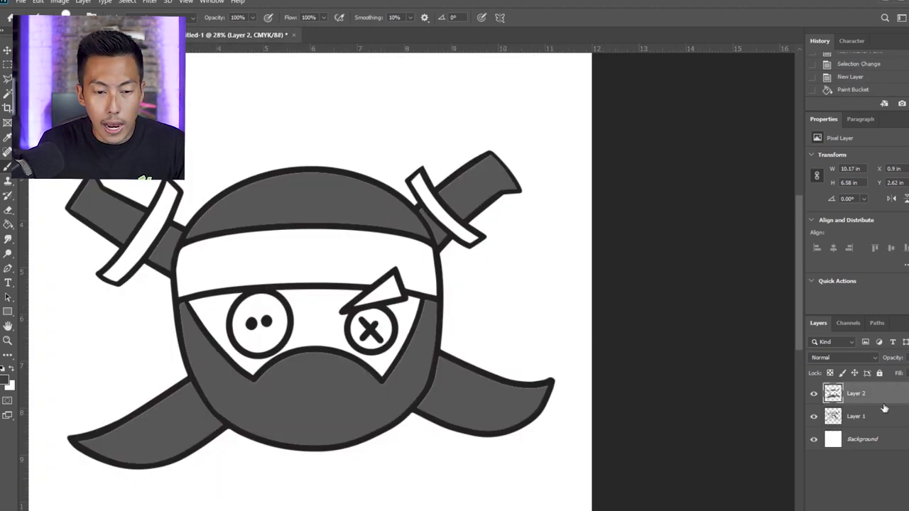
{"action": "key", "text": "m"}
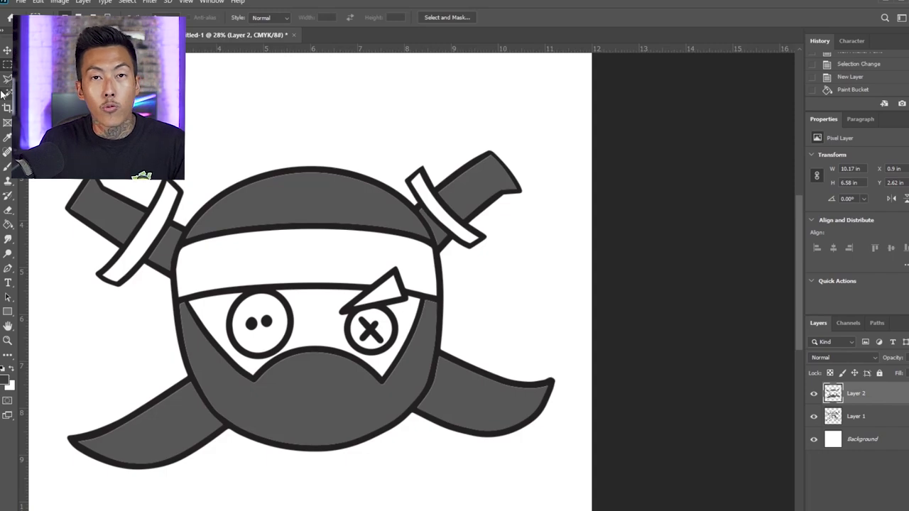
{"action": "key", "text": "p"}
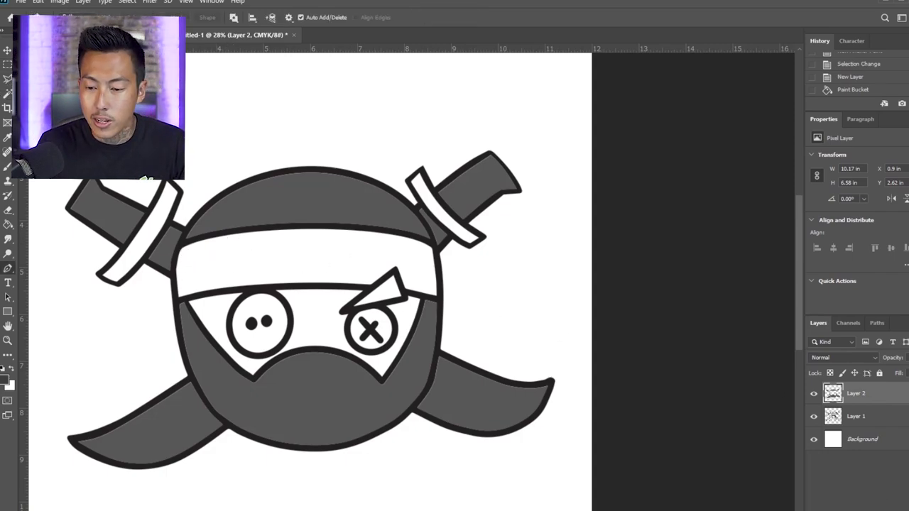
- On a new Layer 3, draw a closed curved pen path over the hood top
{"action": "key", "text": "ctrl+d"}
{"action": "key", "text": "ctrl+shift+alt+n"}
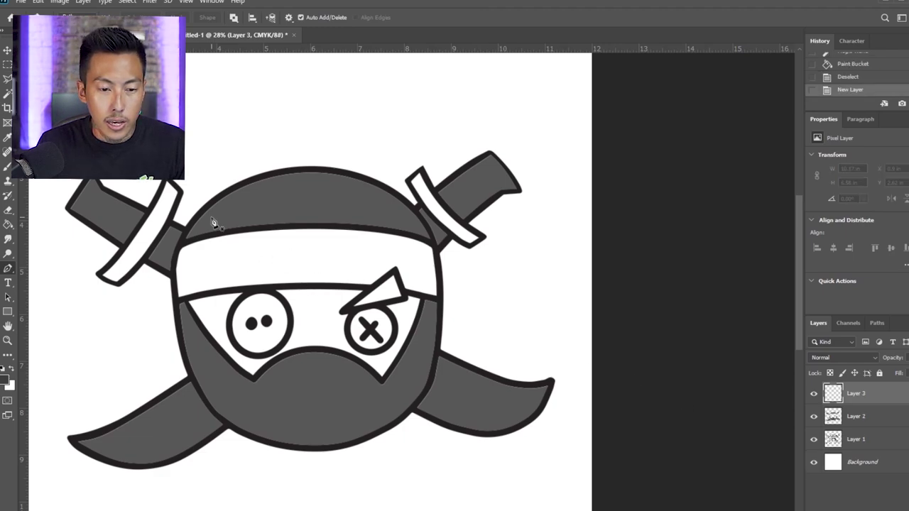
{"action": "scroll", "coordinate": [213, 220], "scroll_direction": "up", "scroll_amount": 1}
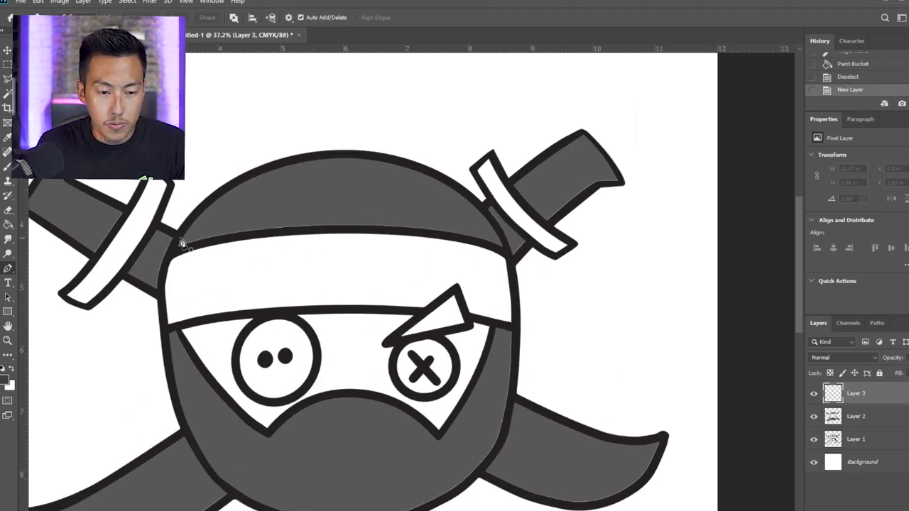
{"action": "left_click_drag", "start_coordinate": [181, 239], "coordinate": [257, 182]}
{"action": "left_click_drag", "start_coordinate": [389, 175], "coordinate": [461, 194]}
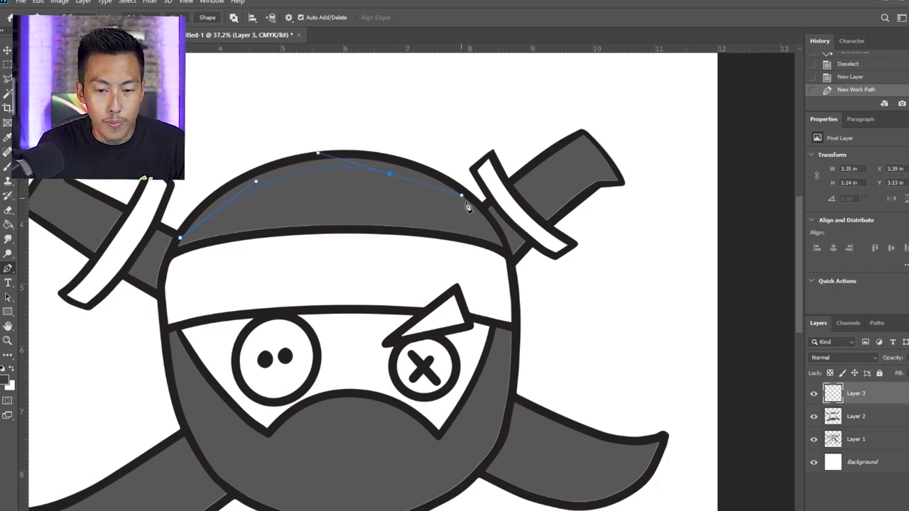
{"action": "left_click", "coordinate": [493, 230]}
{"action": "left_click_drag", "start_coordinate": [503, 243], "coordinate": [235, 149]}
{"action": "left_click", "coordinate": [182, 227]}
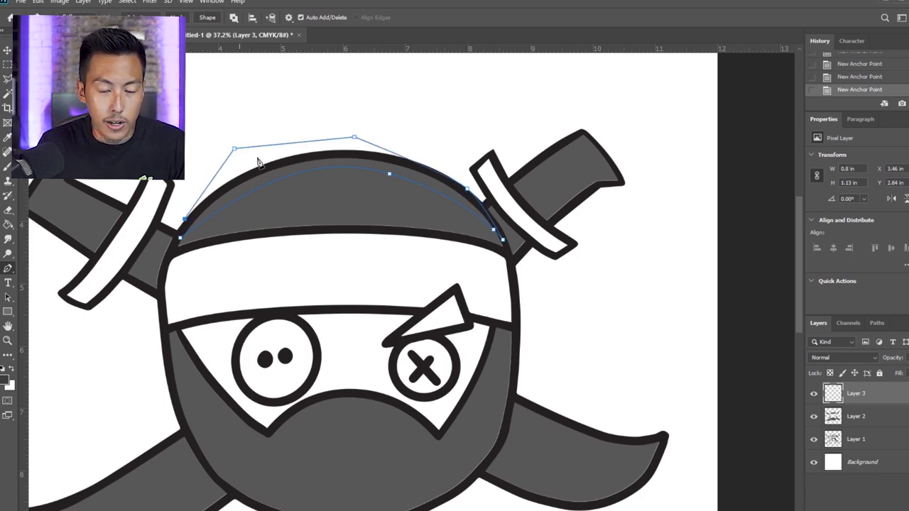
- Turn the hood path into a 0.1 px feathered selection, fill it dark grey, and deselect
{"action": "right_click", "coordinate": [346, 114]}
{"action": "left_click", "coordinate": [406, 155]}
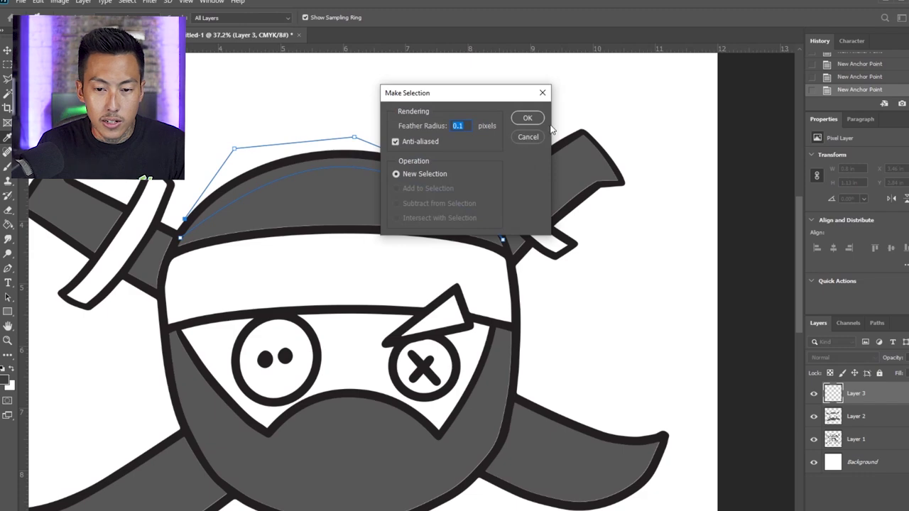
{"action": "left_click", "coordinate": [526, 121]}
{"action": "key", "text": "g"}
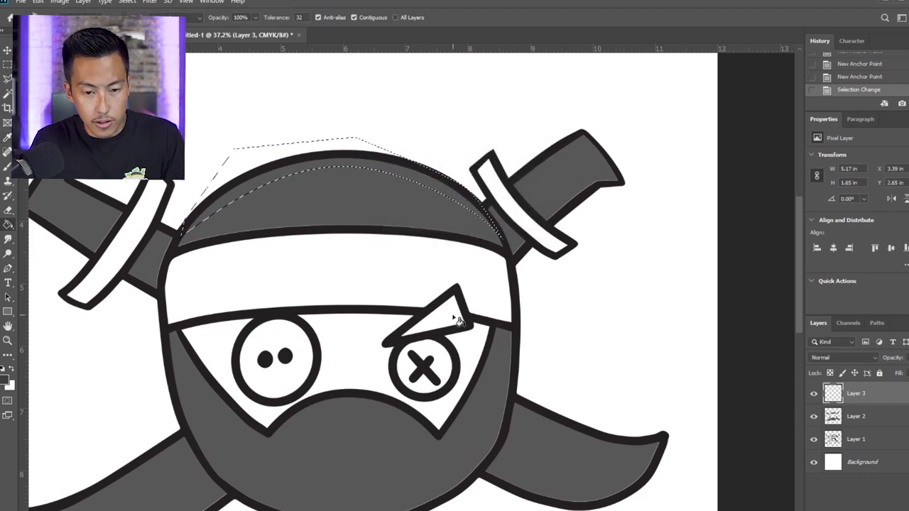
{"action": "left_click", "coordinate": [376, 175]}
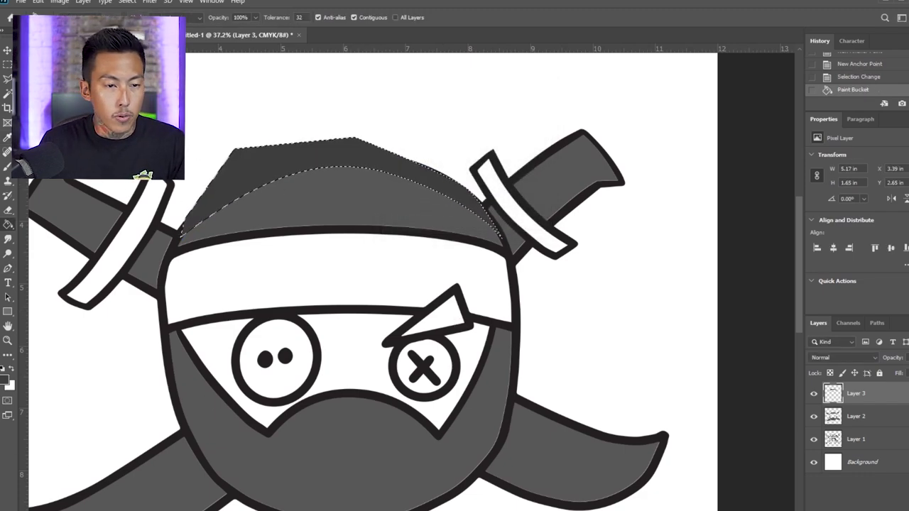
{"action": "key", "text": "m"}
{"action": "key", "text": "ctrl+d"}
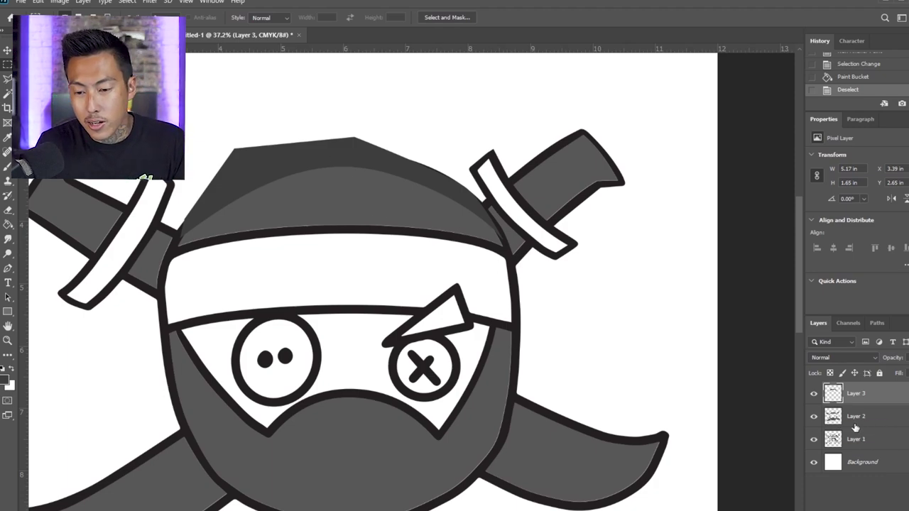
{"action": "left_click", "coordinate": [854, 425]}
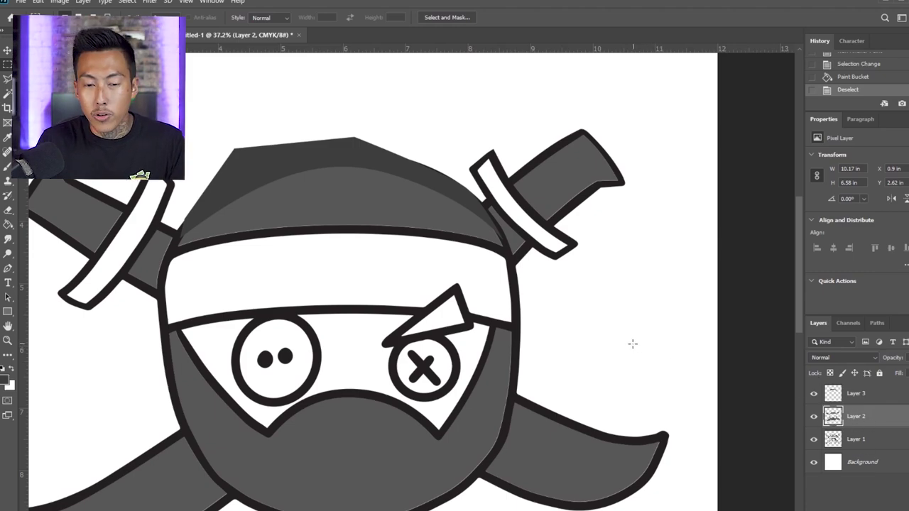
- Clip Layer 3's dark grey hood shading to Layer 2's grey shapes
{"action": "key", "text": "w"}
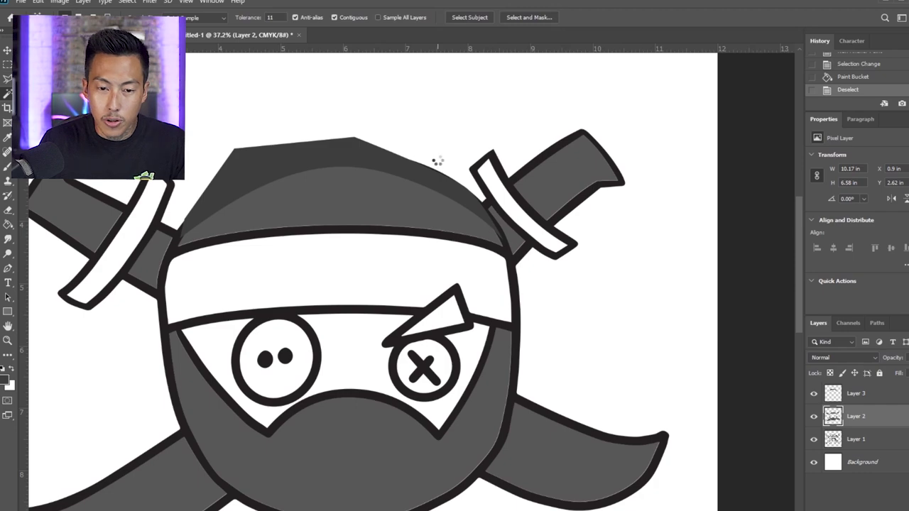
{"action": "left_click", "coordinate": [437, 163]}
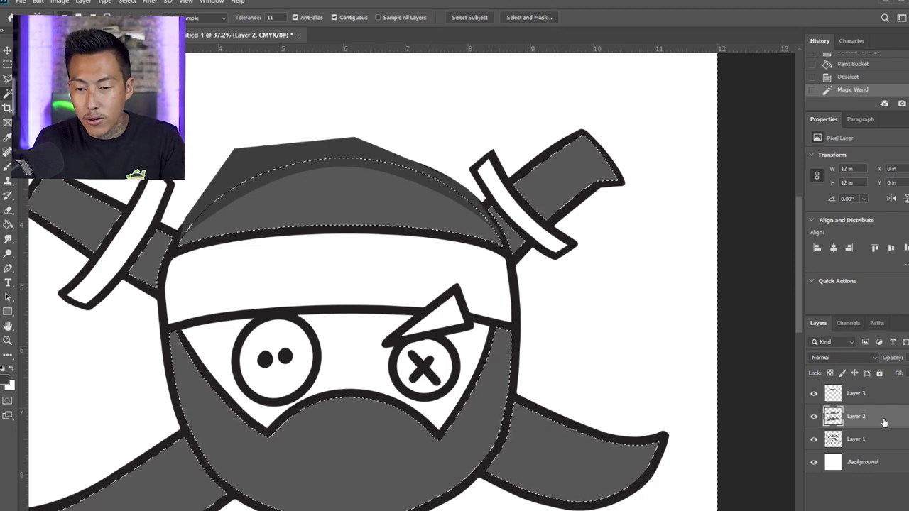
{"action": "left_click", "coordinate": [883, 397]}
{"action": "key", "text": "Delete"}
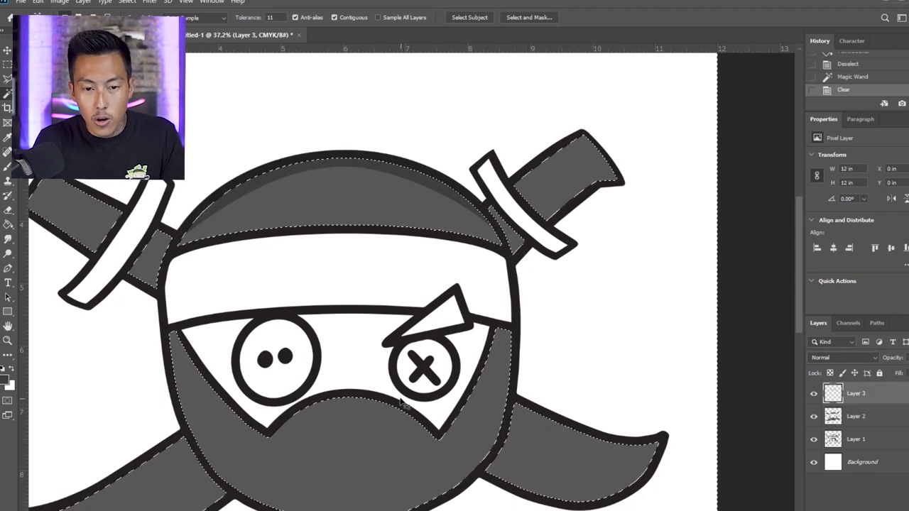
{"action": "key", "text": "ctrl+z"}
{"action": "key", "text": "m"}
{"action": "left_click", "coordinate": [503, 265]}
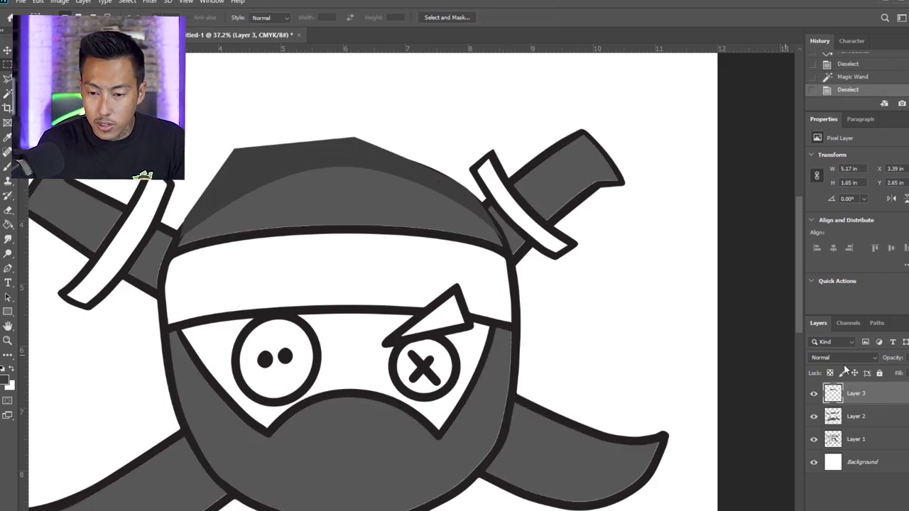
{"action": "left_click", "coordinate": [877, 404], "text": "alt"}
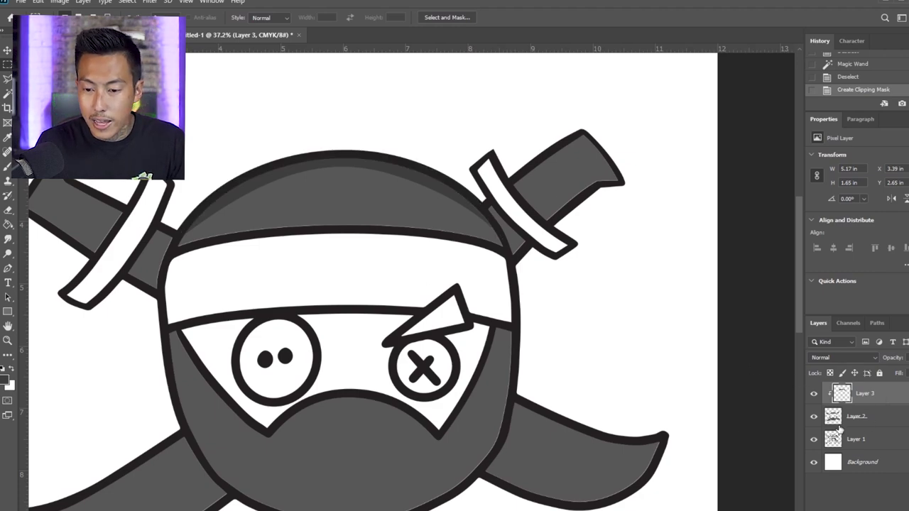
{"action": "scroll", "coordinate": [365, 374], "scroll_direction": "down", "scroll_amount": 2}
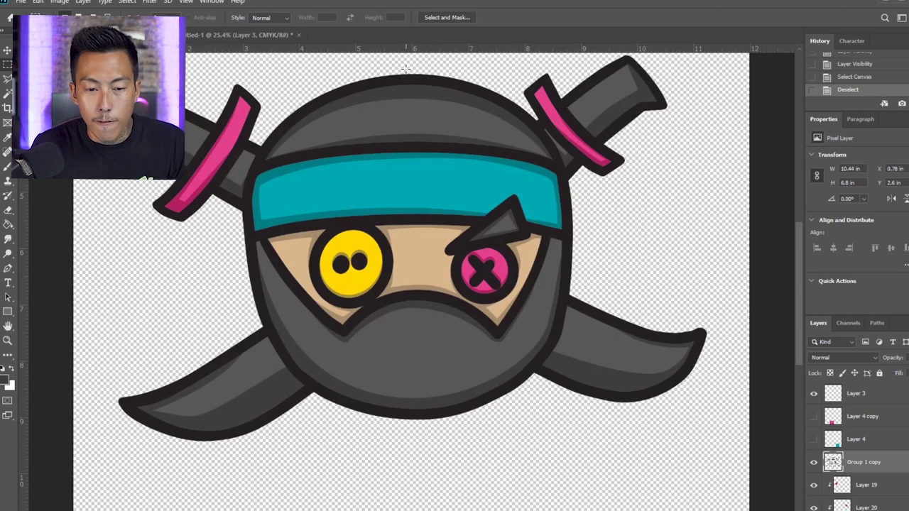
- Merge the coloured ninja's visible layers into one and select the entire canvas
{"action": "scroll", "coordinate": [385, 178], "scroll_direction": "up", "scroll_amount": 2}
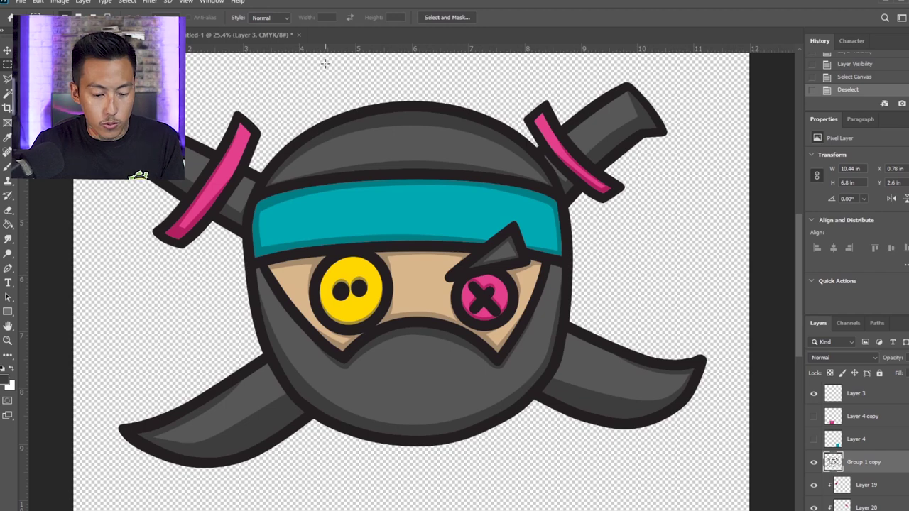
{"action": "key", "text": "ctrl+shift+e"}
{"action": "key", "text": "ctrl+a"}
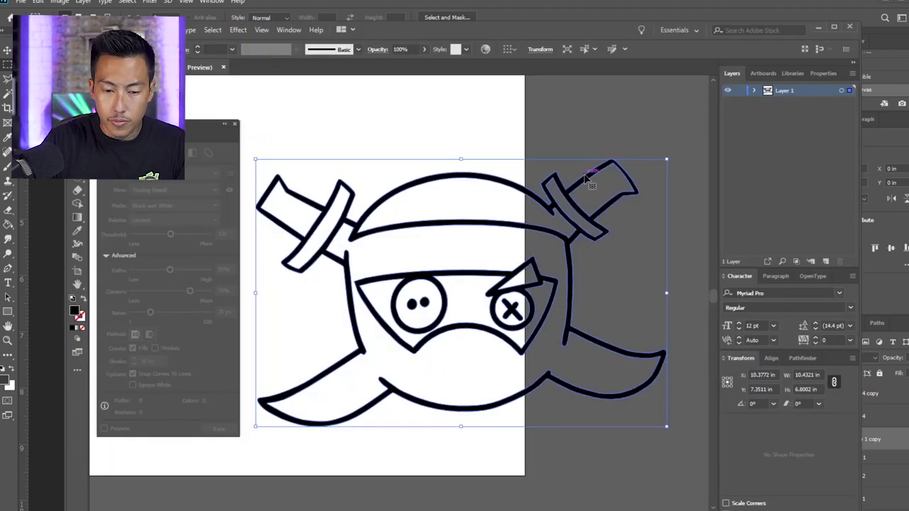
- Delete the old outline trace and paste the coloured ninja, centred on the artboard
{"action": "key", "text": "Delete"}
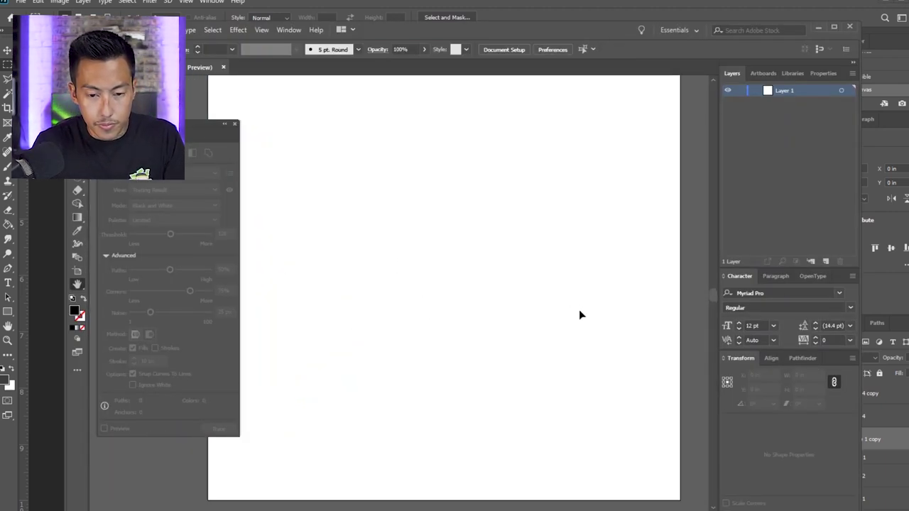
{"action": "key", "text": "ctrl+v"}
{"action": "left_click_drag", "start_coordinate": [407, 254], "coordinate": [549, 273]}
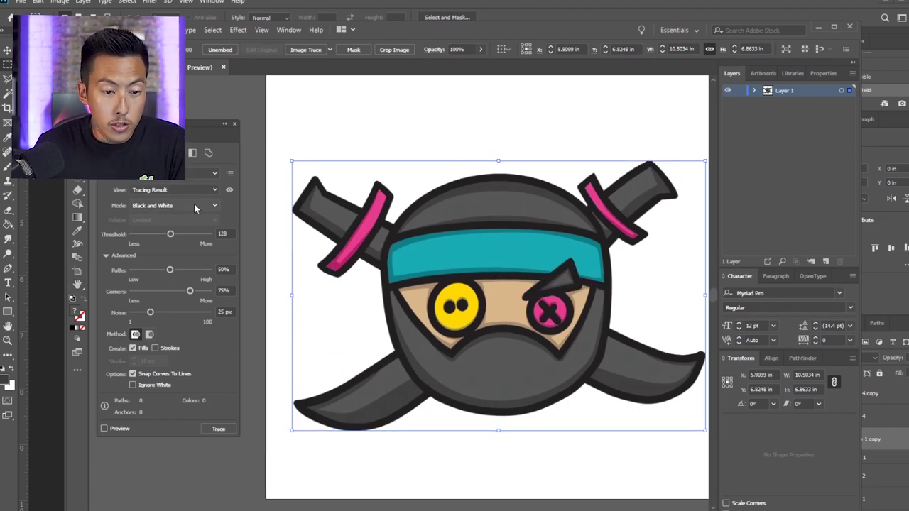
- Trace the ninja in Color mode with 11 colours, ignoring white, previewed and expanded
{"action": "left_click", "coordinate": [168, 207]}
{"action": "left_click", "coordinate": [167, 219]}
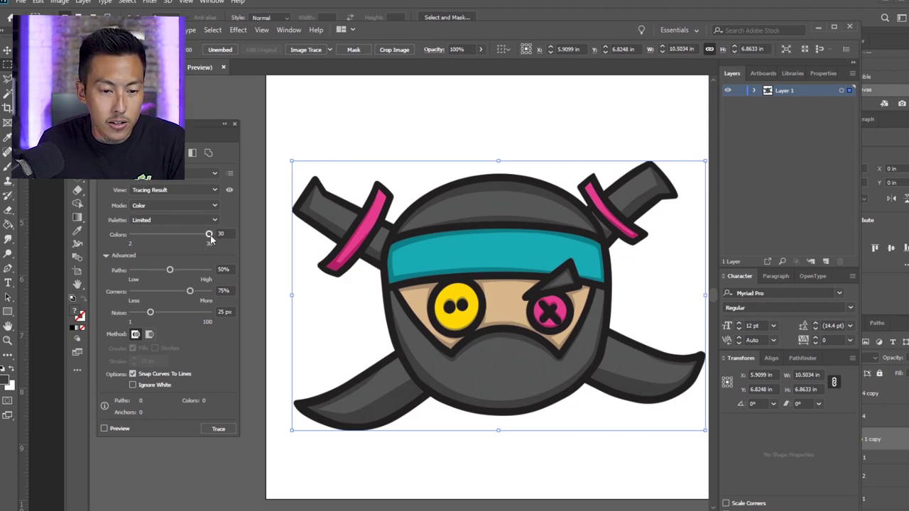
{"action": "left_click_drag", "start_coordinate": [208, 234], "coordinate": [153, 242]}
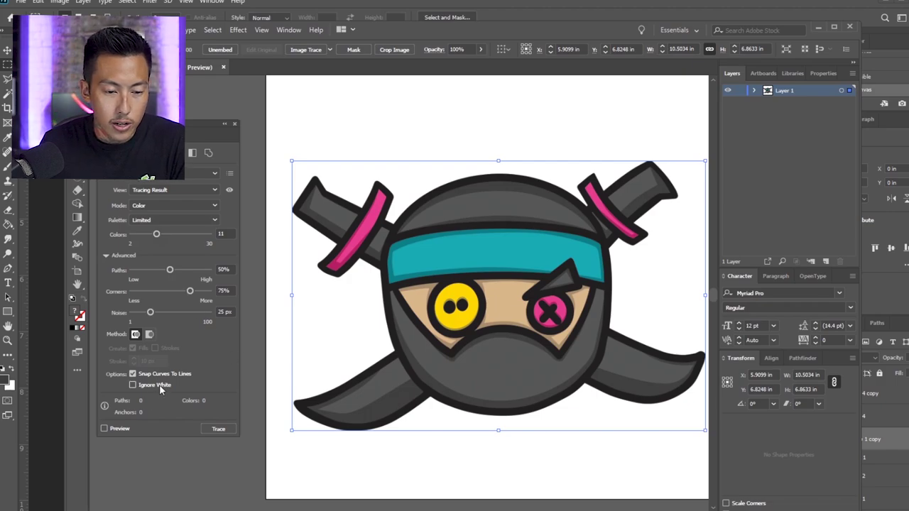
{"action": "left_click", "coordinate": [228, 429]}
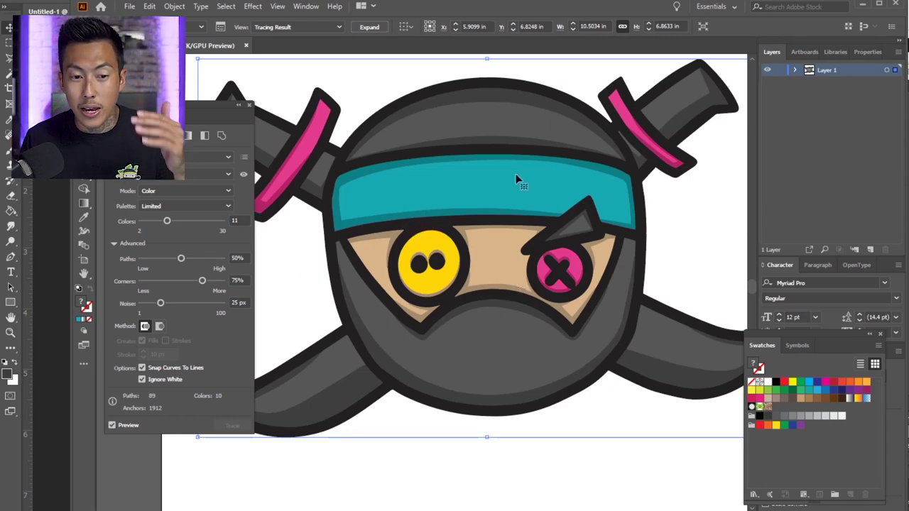
{"action": "left_click", "coordinate": [369, 27]}
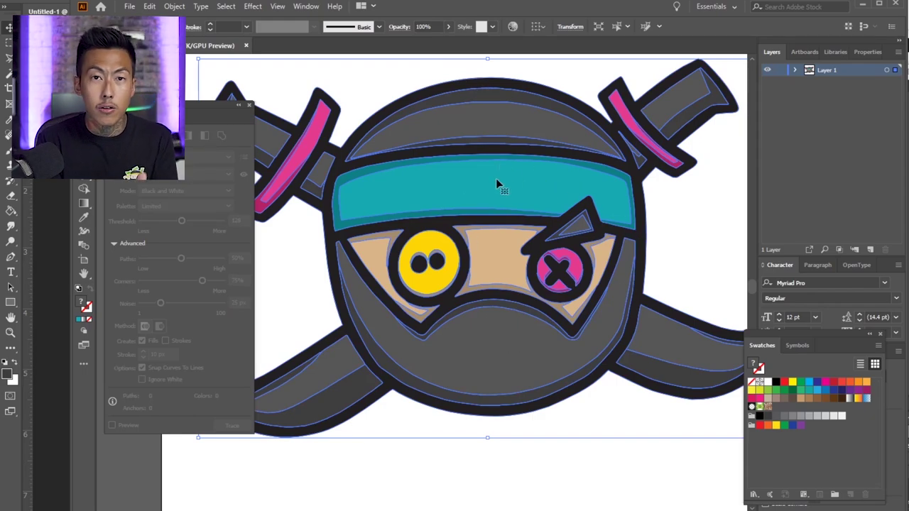
- Inspect the lower dark traced shape, then pick the head dome with Direct Selection
{"action": "left_click", "coordinate": [540, 495]}
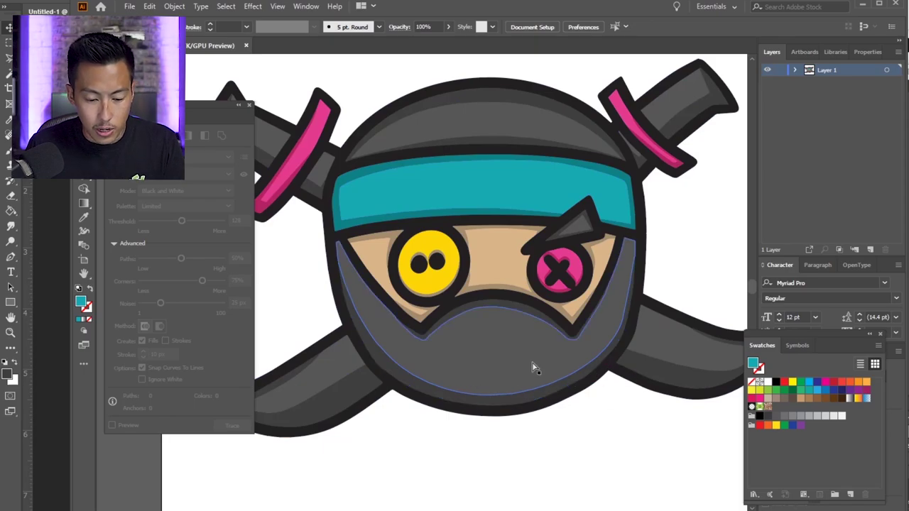
{"action": "left_click_drag", "start_coordinate": [518, 358], "coordinate": [514, 391]}
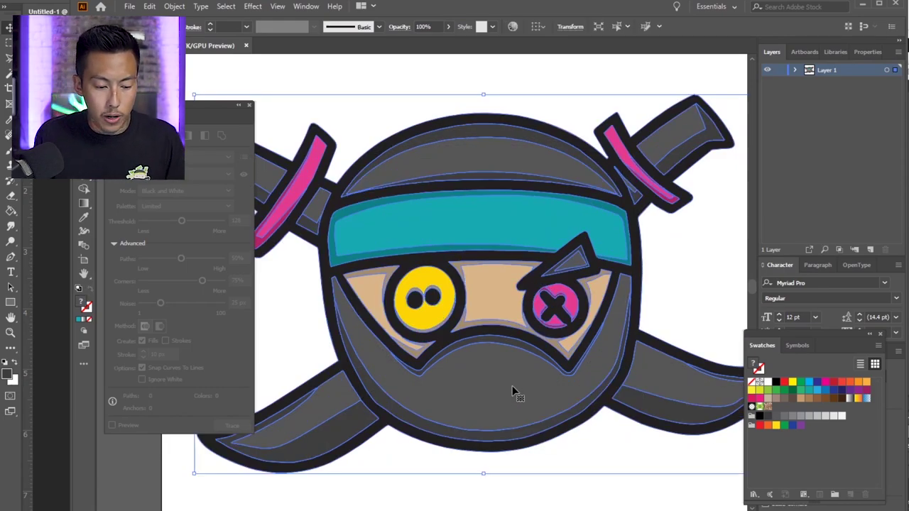
{"action": "key", "text": "a"}
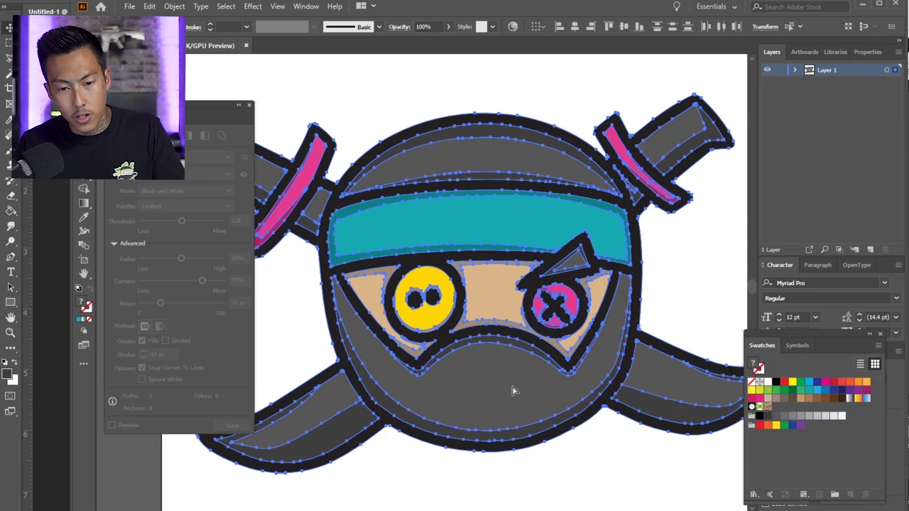
{"action": "left_click", "coordinate": [595, 83]}
{"action": "left_click", "coordinate": [476, 180]}
{"action": "left_click", "coordinate": [475, 181]}
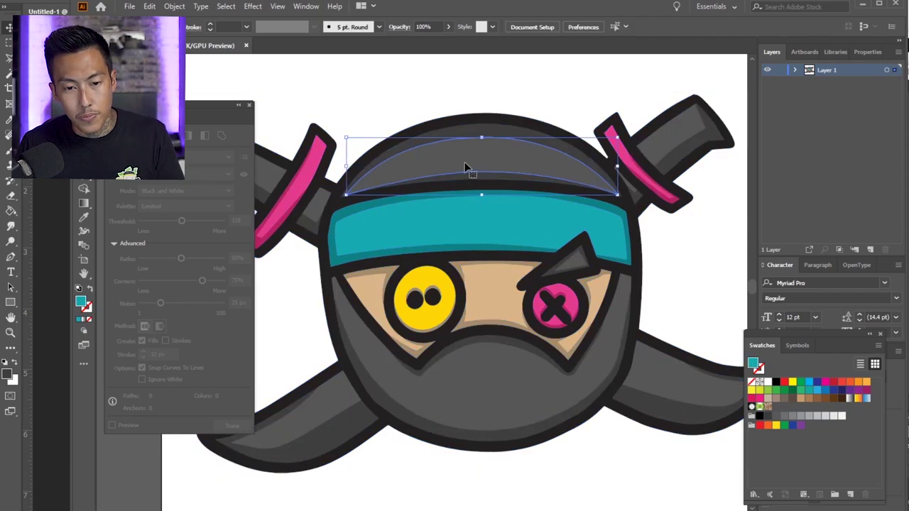
- Lift the dome off the head to check it, restore it, and select the teal headband
{"action": "left_click_drag", "start_coordinate": [466, 169], "coordinate": [648, 88]}
{"action": "key", "text": "ctrl+z"}
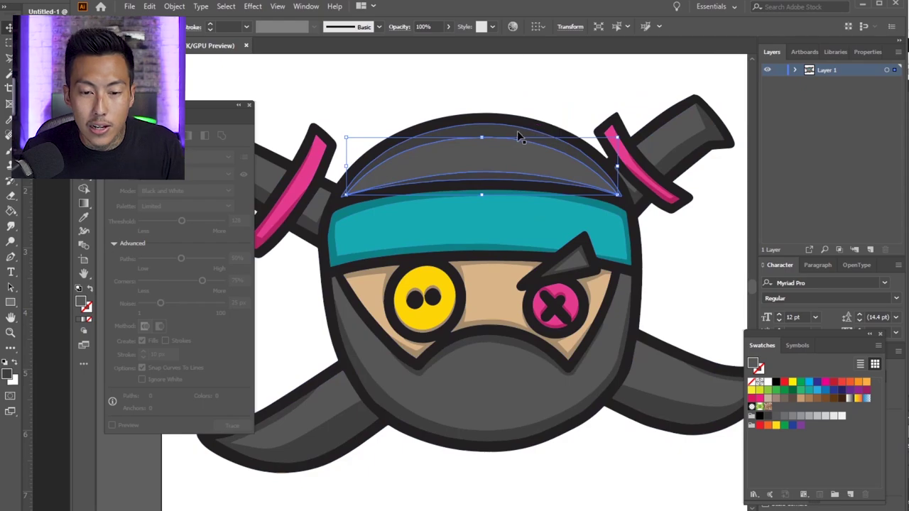
{"action": "left_click_drag", "start_coordinate": [507, 130], "coordinate": [610, 62]}
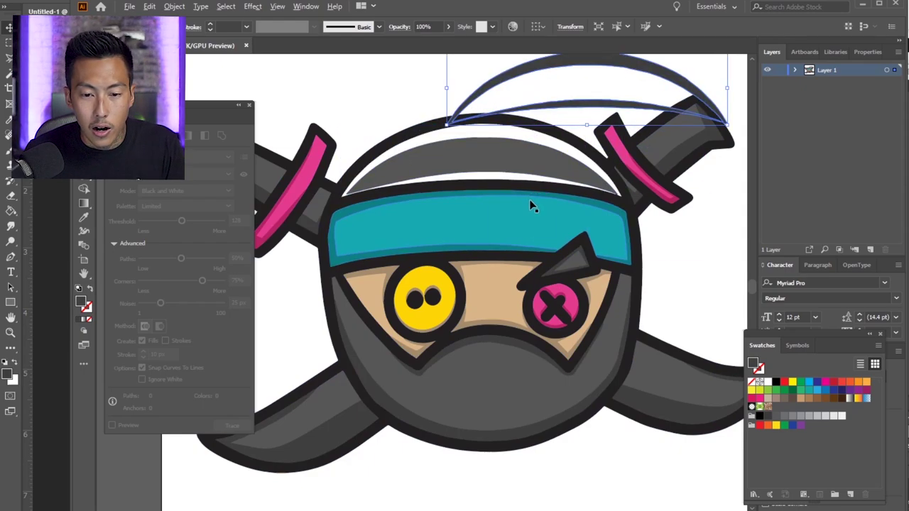
{"action": "scroll", "coordinate": [547, 199], "scroll_direction": "up", "scroll_amount": 5, "text": "alt"}
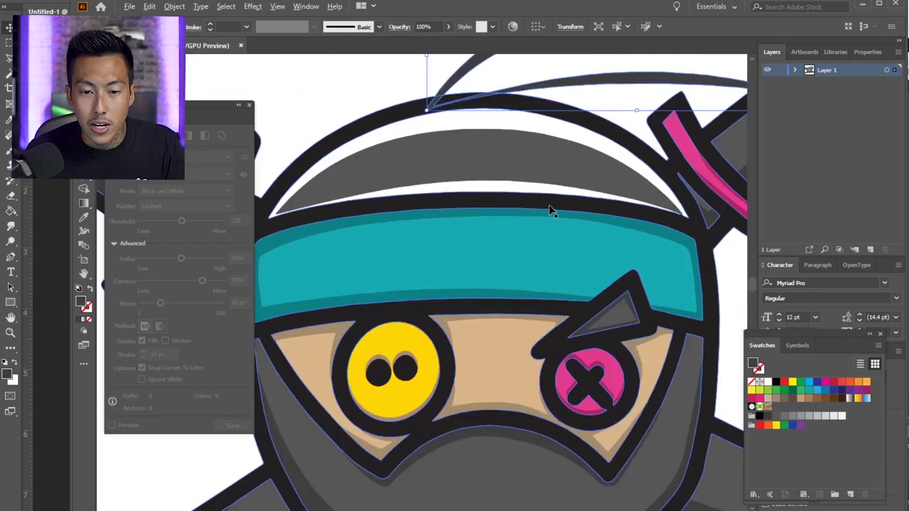
{"action": "key", "text": "ctrl+z"}
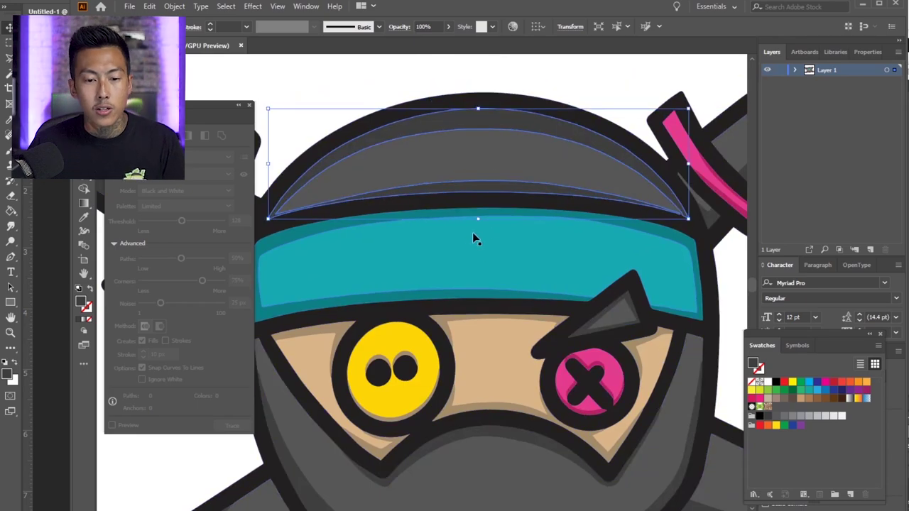
{"action": "left_click", "coordinate": [461, 274]}
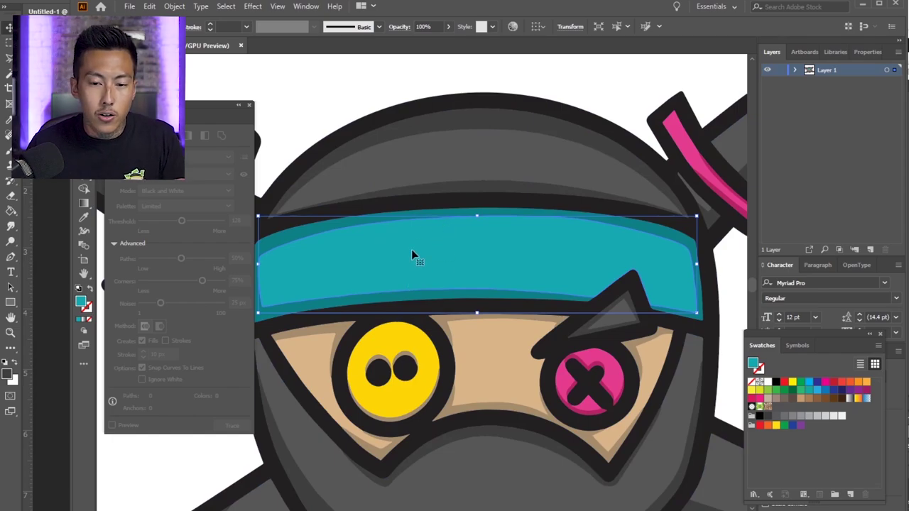
{"action": "left_click", "coordinate": [310, 8]}
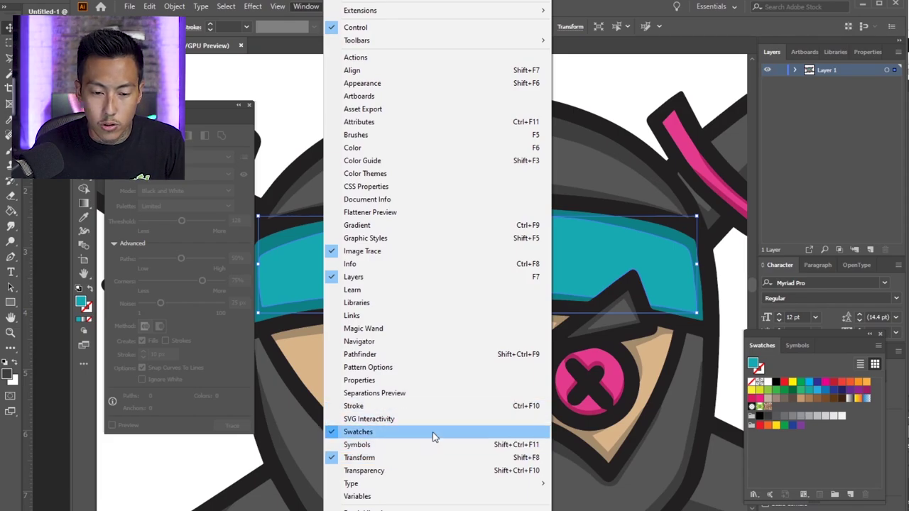
- Float the Swatches panel and load the PANTONE+ CMYK Coated colour book from Swatch Libraries
{"action": "left_click", "coordinate": [822, 472]}
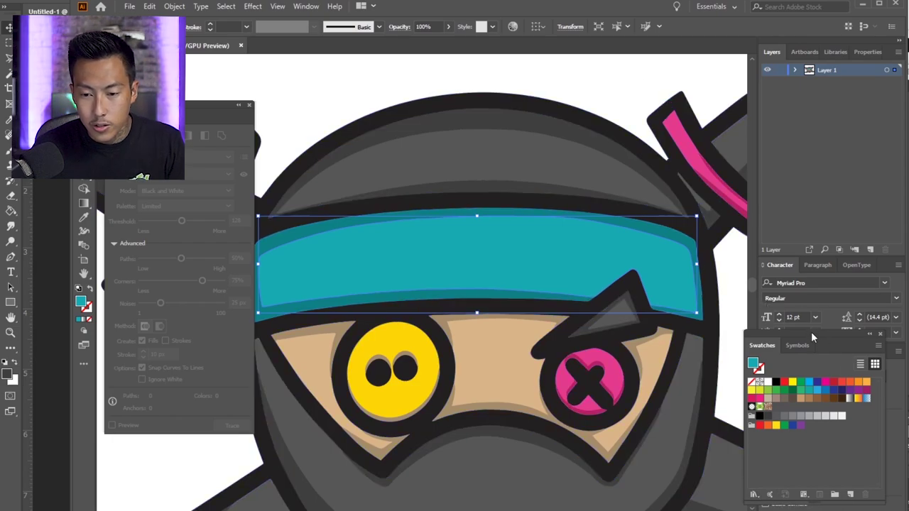
{"action": "left_click_drag", "start_coordinate": [811, 331], "coordinate": [676, 85]}
{"action": "left_click", "coordinate": [617, 247]}
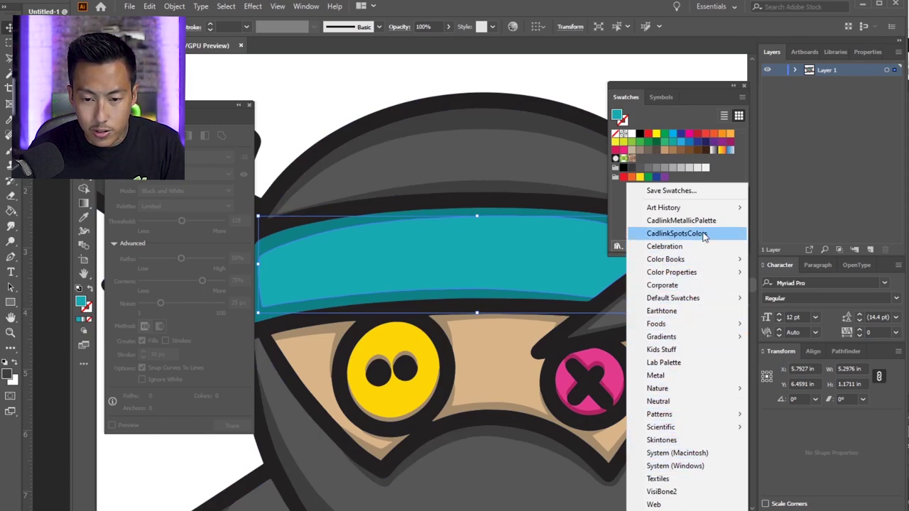
{"action": "mouse_move", "coordinate": [701, 261]}
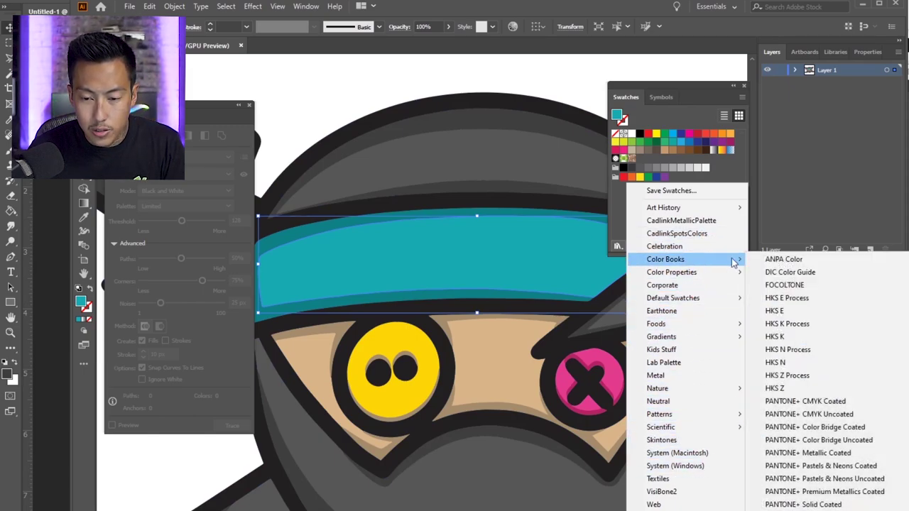
{"action": "left_click", "coordinate": [852, 404]}
- Move the Pantone library aside and fill the headband with a bright blue Pantone swatch
{"action": "scroll", "coordinate": [525, 334], "scroll_direction": "up", "scroll_amount": 10}
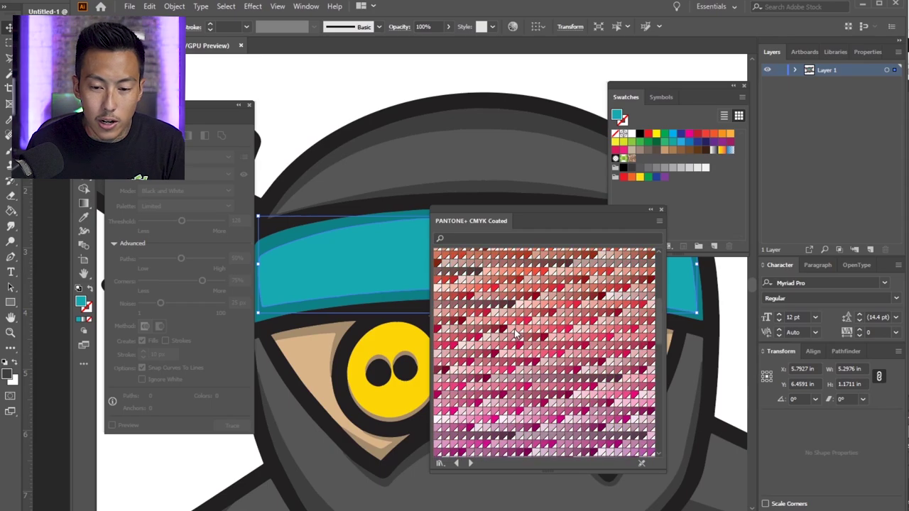
{"action": "left_click_drag", "start_coordinate": [552, 220], "coordinate": [776, 243]}
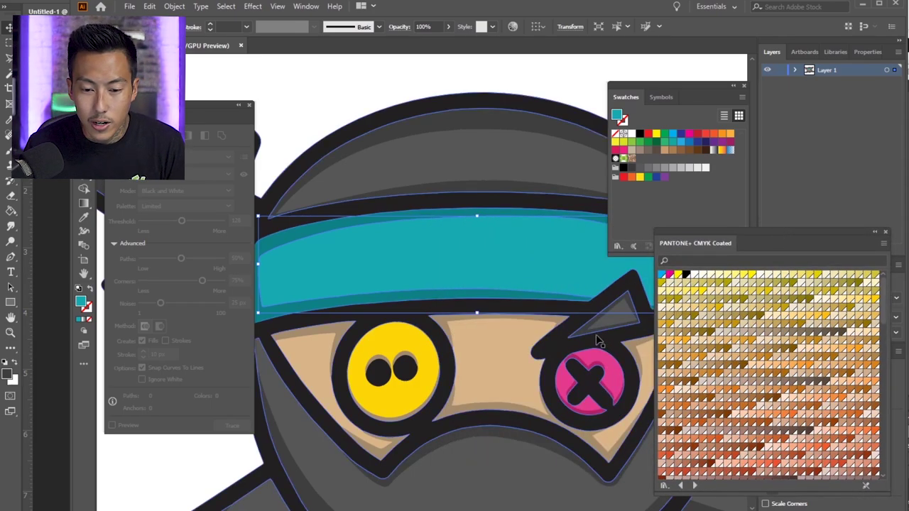
{"action": "scroll", "coordinate": [405, 309], "scroll_direction": "down", "scroll_amount": 1}
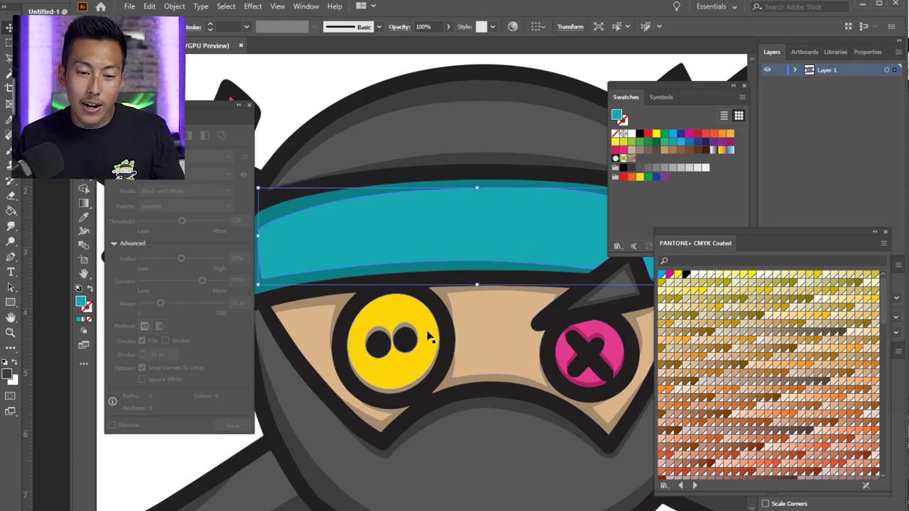
{"action": "key", "text": "ctrl+shift+a"}
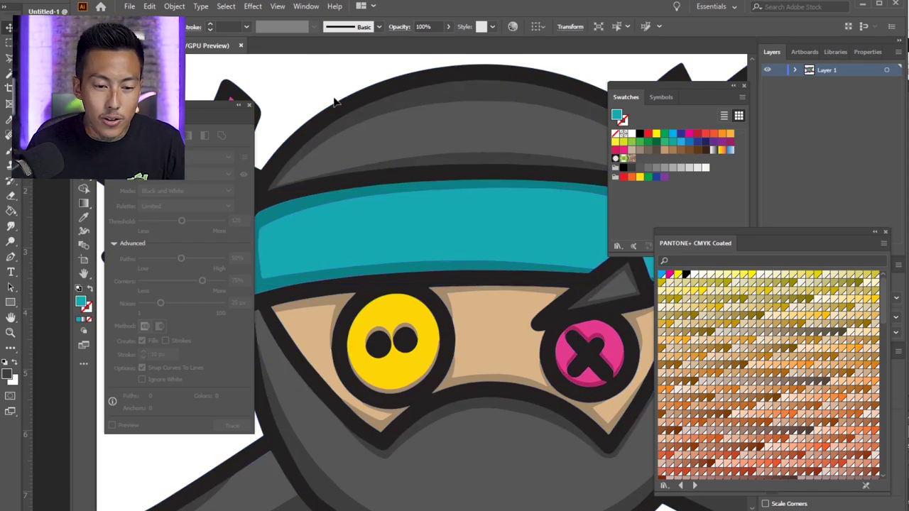
{"action": "left_click", "coordinate": [424, 240]}
{"action": "left_click", "coordinate": [662, 275]}
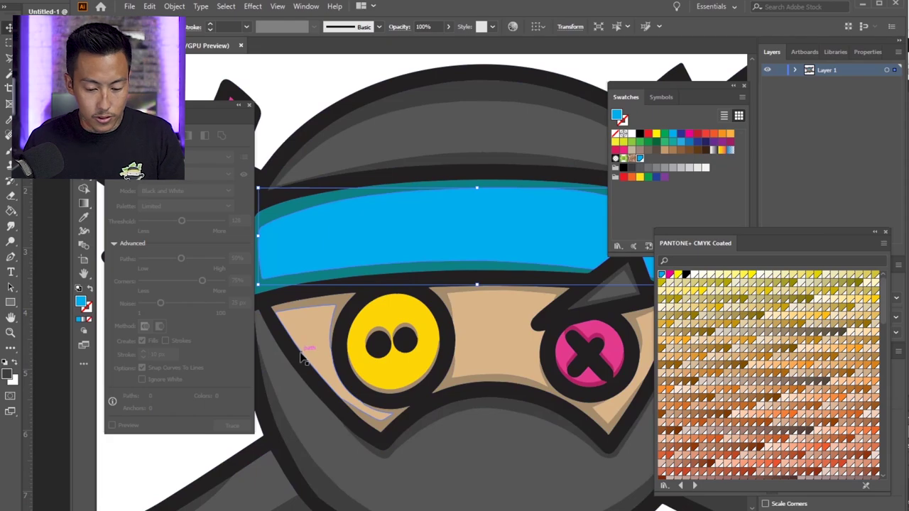
- Give the headband's outer band a muted darker blue Pantone, then zoom out to the whole ninja
{"action": "left_click_drag", "start_coordinate": [345, 309], "coordinate": [373, 316]}
{"action": "scroll", "coordinate": [359, 347], "scroll_direction": "up", "scroll_amount": 1}
{"action": "left_click", "coordinate": [403, 282]}
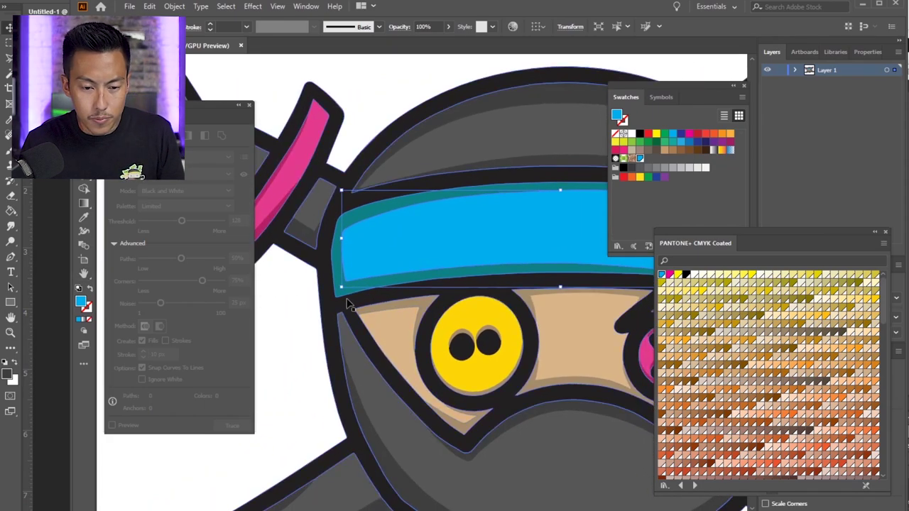
{"action": "left_click", "coordinate": [339, 273]}
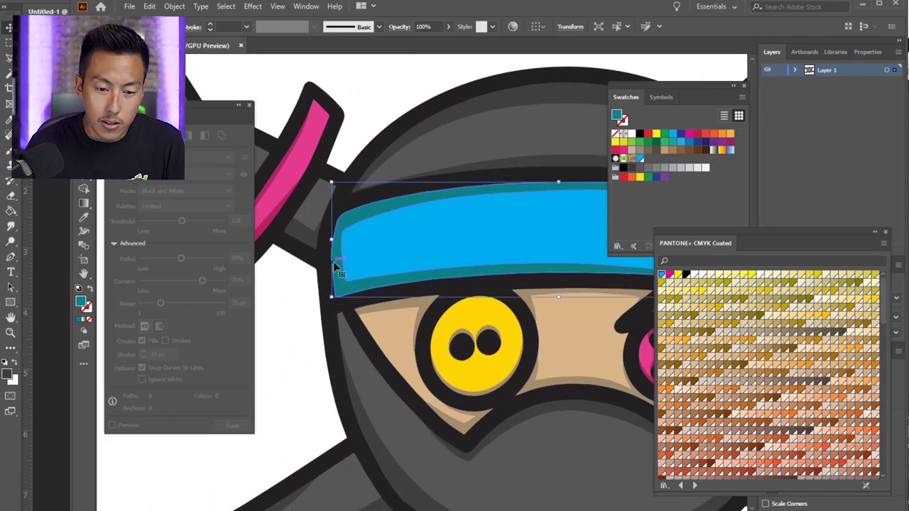
{"action": "scroll", "coordinate": [840, 383], "scroll_direction": "down", "scroll_amount": 15}
{"action": "scroll", "coordinate": [765, 387], "scroll_direction": "up", "scroll_amount": 5}
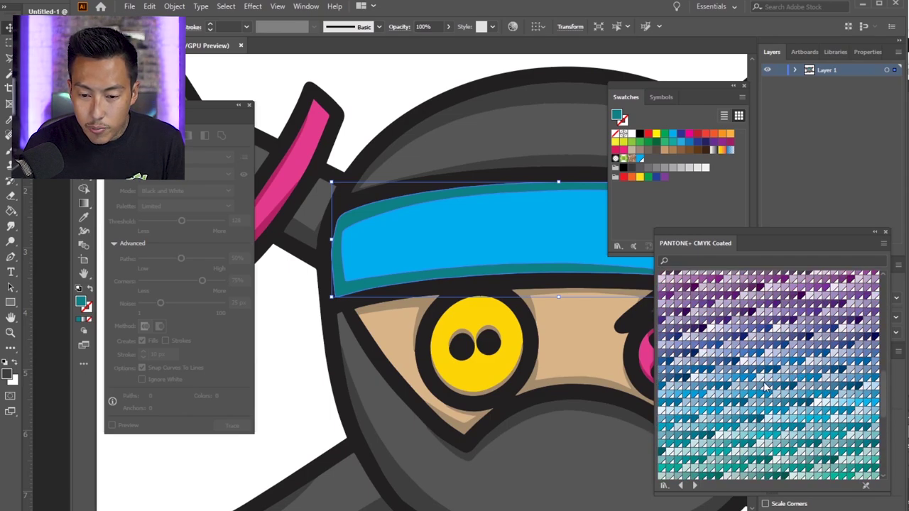
{"action": "left_click", "coordinate": [717, 415]}
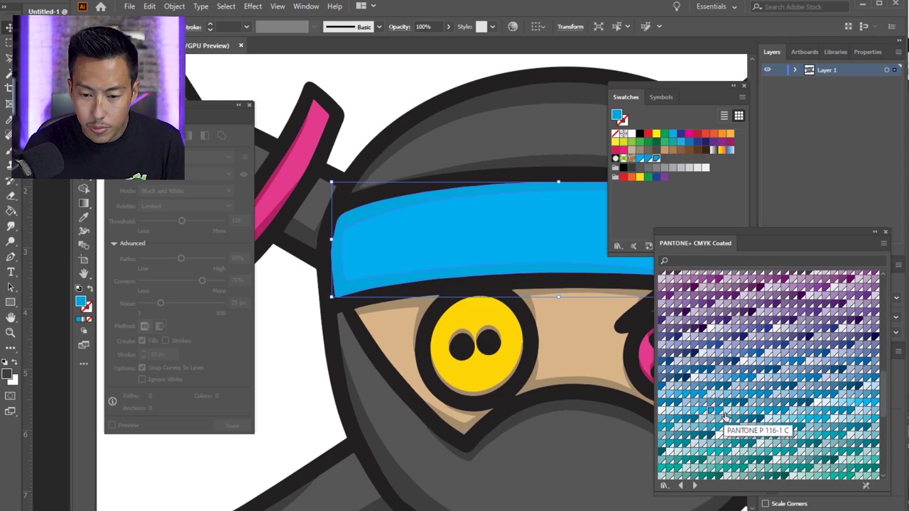
{"action": "left_click", "coordinate": [731, 417]}
{"action": "left_click", "coordinate": [727, 410]}
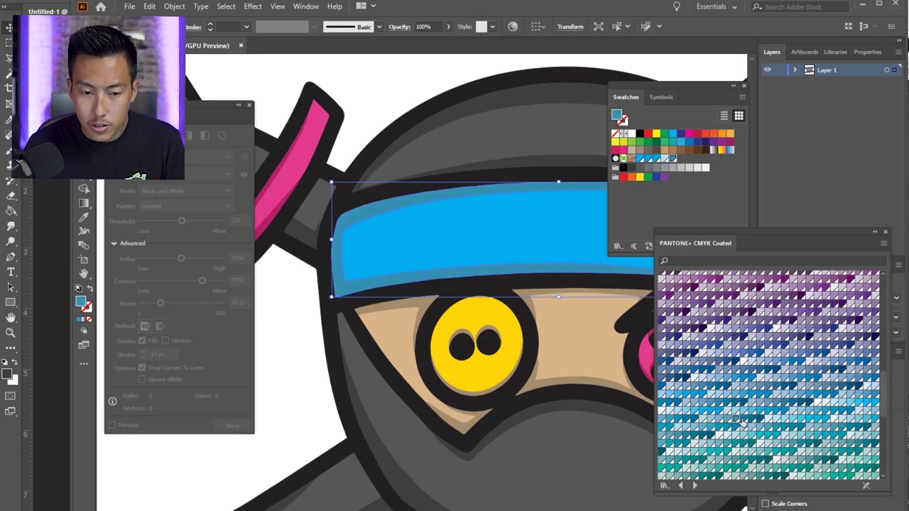
{"action": "left_click", "coordinate": [317, 370]}
{"action": "key", "text": "ctrl+minus"}
{"action": "scroll", "coordinate": [355, 361], "scroll_direction": "up", "scroll_amount": 2}
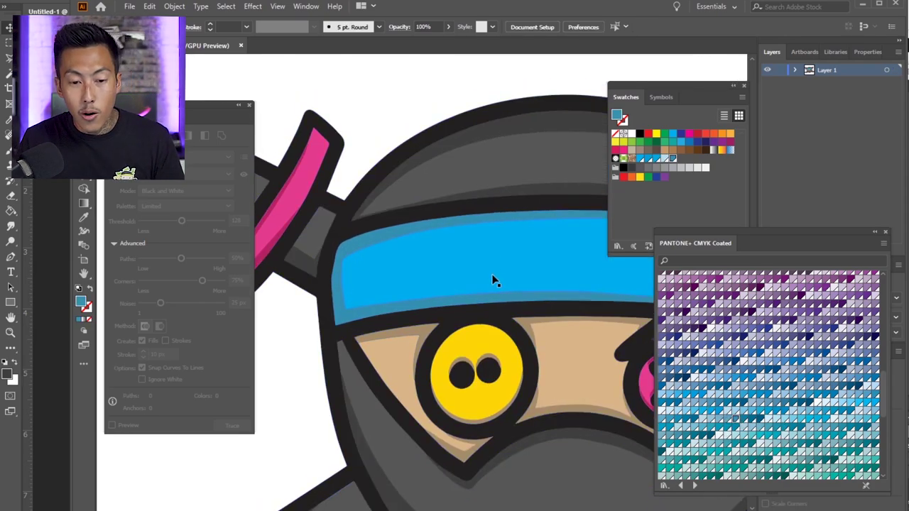
{"action": "key", "text": "ctrl+minus"}
{"action": "scroll", "coordinate": [574, 285], "scroll_direction": "up", "scroll_amount": 2}
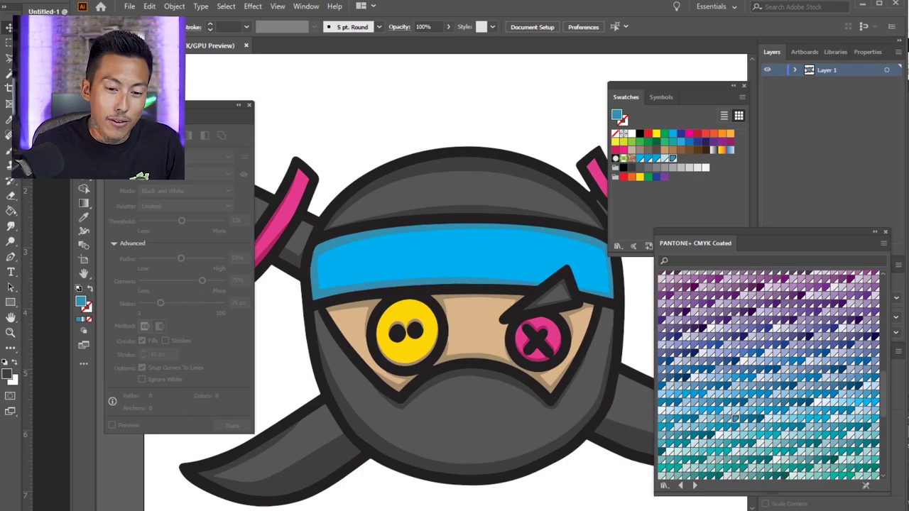
{"action": "scroll", "coordinate": [473, 371], "scroll_direction": "down", "scroll_amount": 2}
{"action": "scroll", "coordinate": [472, 376], "scroll_direction": "down", "scroll_amount": 2}
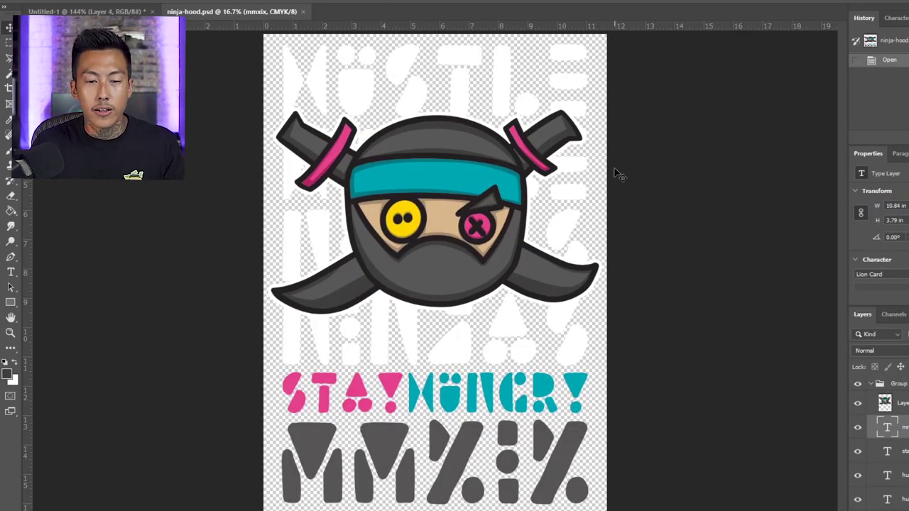
- Show the black Background layer behind the Hustle Ninjas poster and start editing the HUSTLE text
{"action": "scroll", "coordinate": [874, 440], "scroll_direction": "down", "scroll_amount": 5}
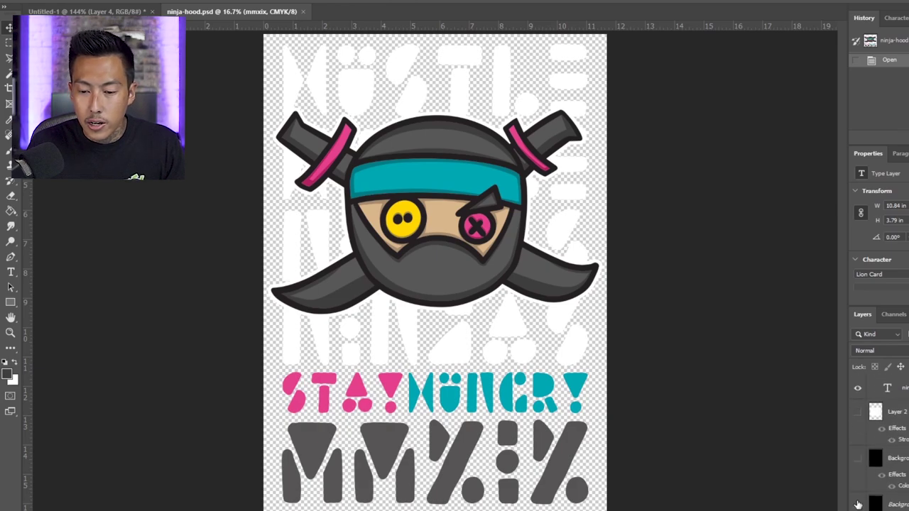
{"action": "left_click", "coordinate": [857, 504]}
{"action": "scroll", "coordinate": [873, 440], "scroll_direction": "up", "scroll_amount": 5}
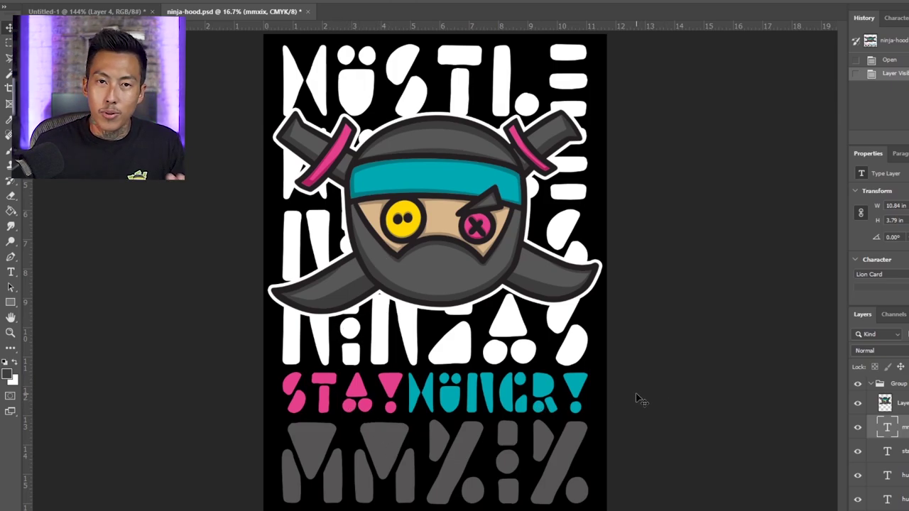
{"action": "key", "text": "t"}
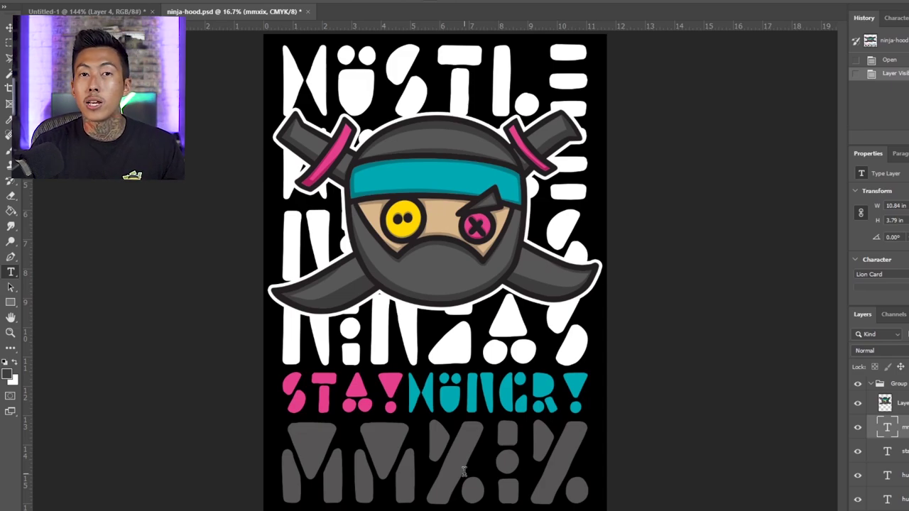
{"action": "left_click", "coordinate": [490, 93], "text": "ctrl"}
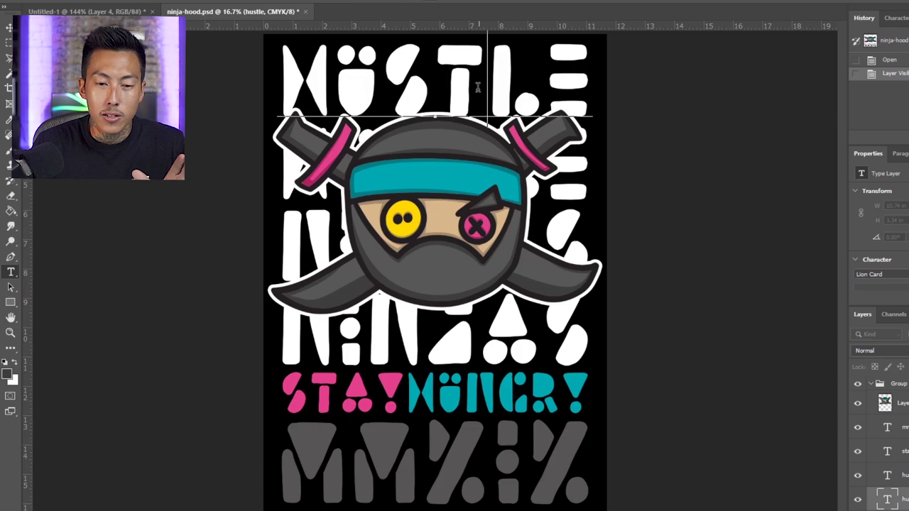
- Trial-enlarge the HUSTLE text, undo it, and rasterize the HUSTLE type layer at original size
{"action": "key", "text": "ctrl+a"}
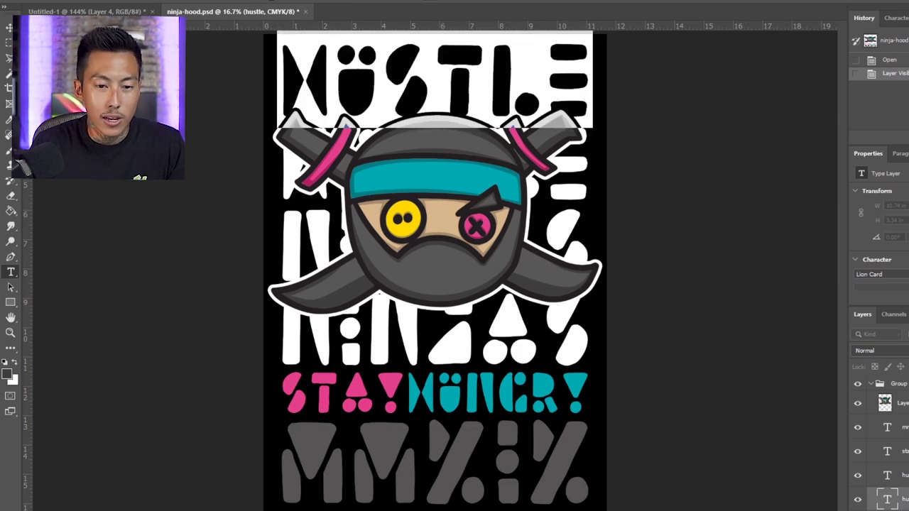
{"action": "key", "text": "ctrl+shift+period"}
{"action": "key", "text": "ctrl+shift+period"}
{"action": "key", "text": "ctrl+shift+period"}
{"action": "key", "text": "ctrl+shift+period"}
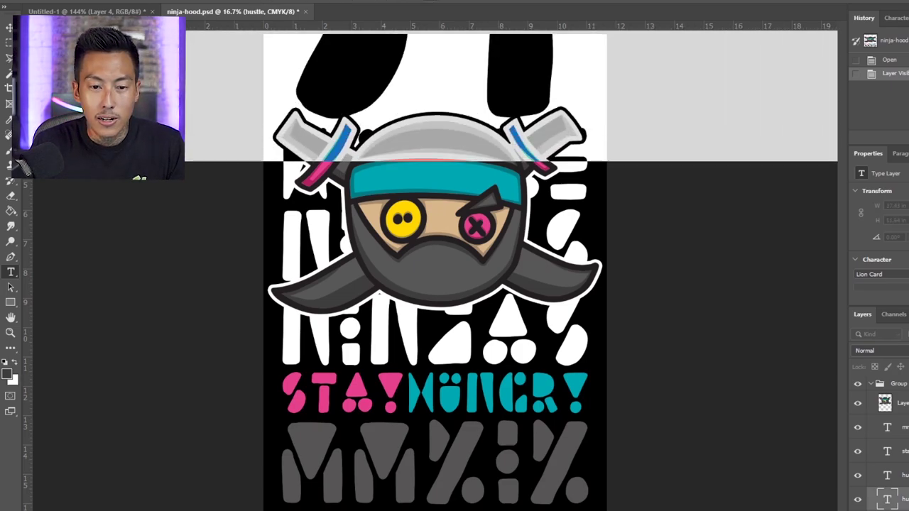
{"action": "key", "text": "ctrl+Return"}
{"action": "key", "text": "v"}
{"action": "scroll", "coordinate": [474, 156], "scroll_direction": "up", "scroll_amount": 5}
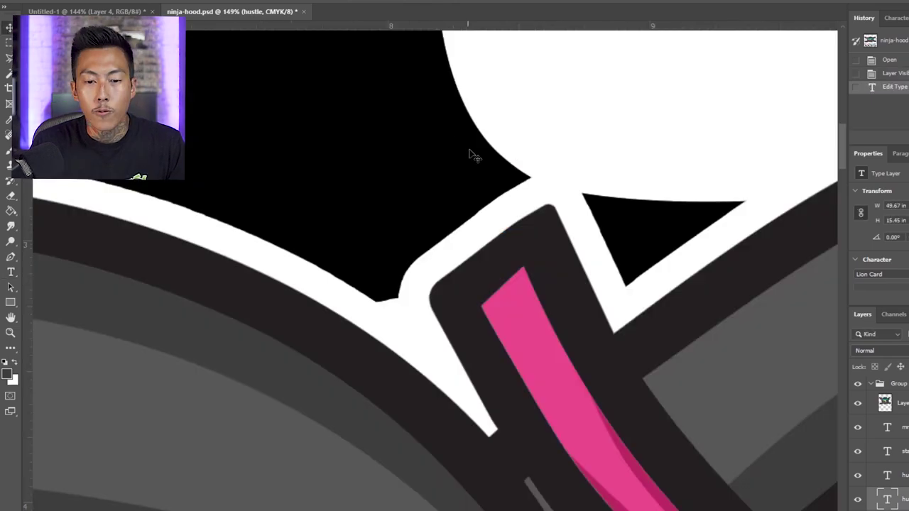
{"action": "scroll", "coordinate": [474, 156], "scroll_direction": "up", "scroll_amount": 4}
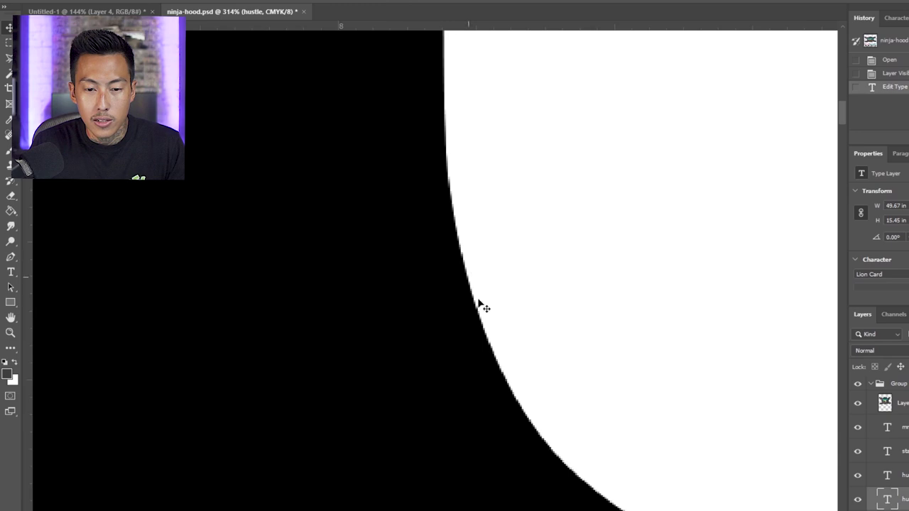
{"action": "scroll", "coordinate": [479, 260], "scroll_direction": "down", "scroll_amount": 8}
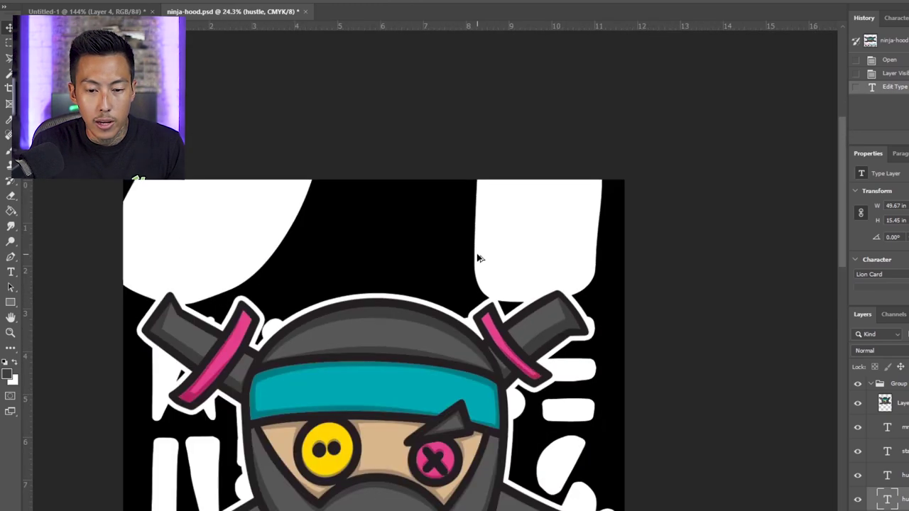
{"action": "scroll", "coordinate": [479, 259], "scroll_direction": "down", "scroll_amount": 2}
{"action": "key", "text": "ctrl+z"}
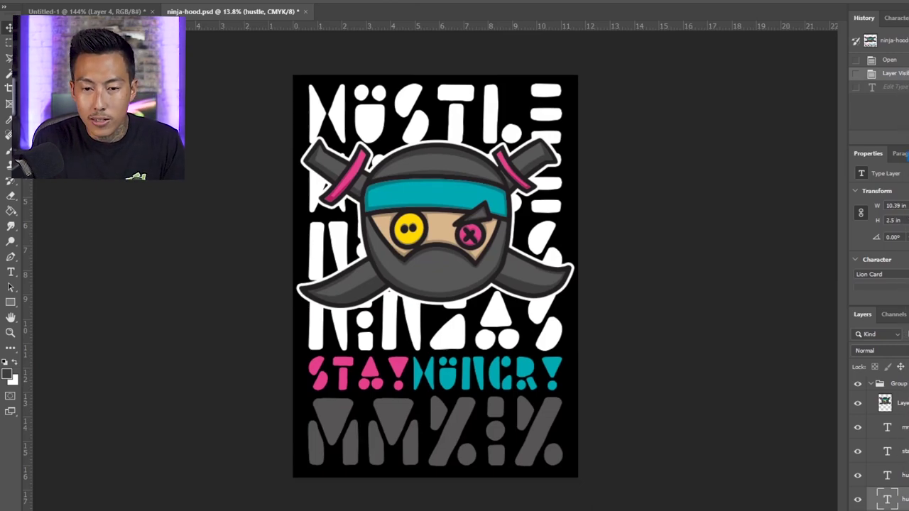
{"action": "left_click", "coordinate": [521, 175]}
{"action": "key", "text": "ctrl+minus"}
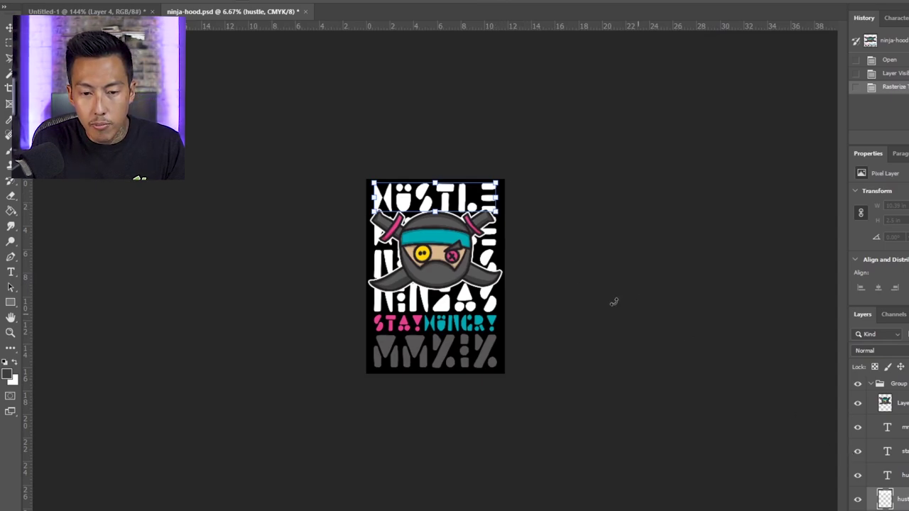
{"action": "left_click_drag", "start_coordinate": [497, 212], "coordinate": [905, 358]}
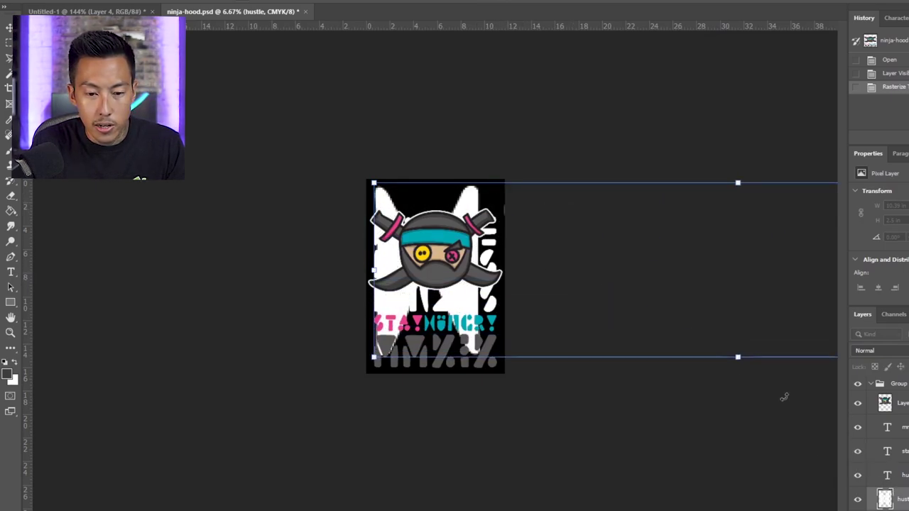
{"action": "left_click_drag", "start_coordinate": [371, 359], "coordinate": [51, 432]}
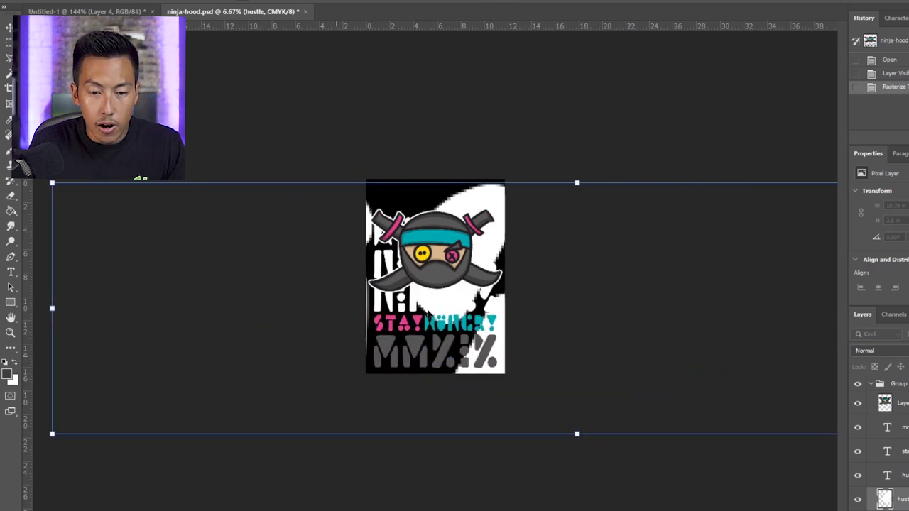
{"action": "key", "text": "Return"}
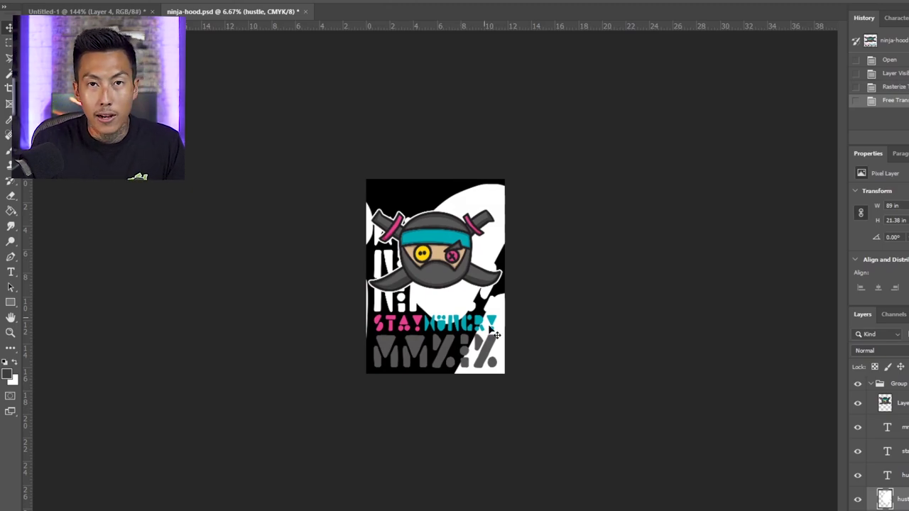
{"action": "scroll", "coordinate": [470, 307], "scroll_direction": "up", "scroll_amount": 5}
{"action": "scroll", "coordinate": [549, 314], "scroll_direction": "up", "scroll_amount": 8}
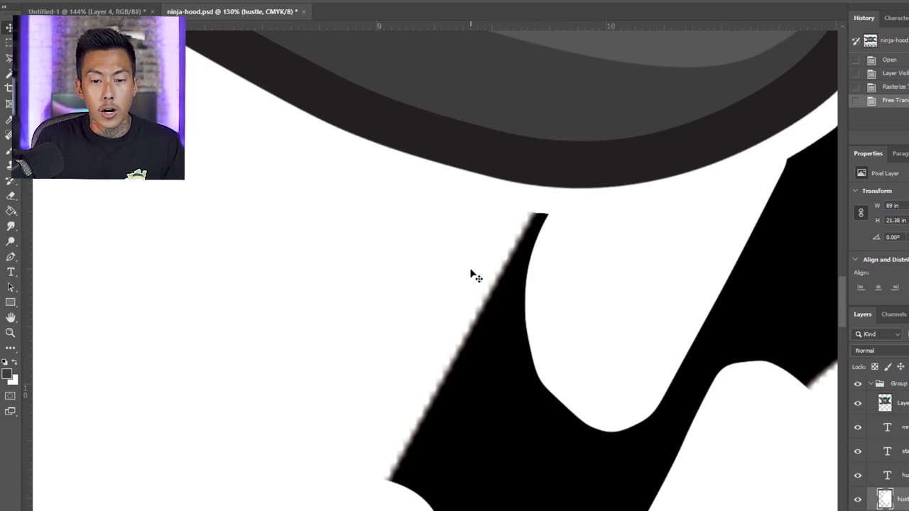
{"action": "scroll", "coordinate": [579, 292], "scroll_direction": "up", "scroll_amount": 2}
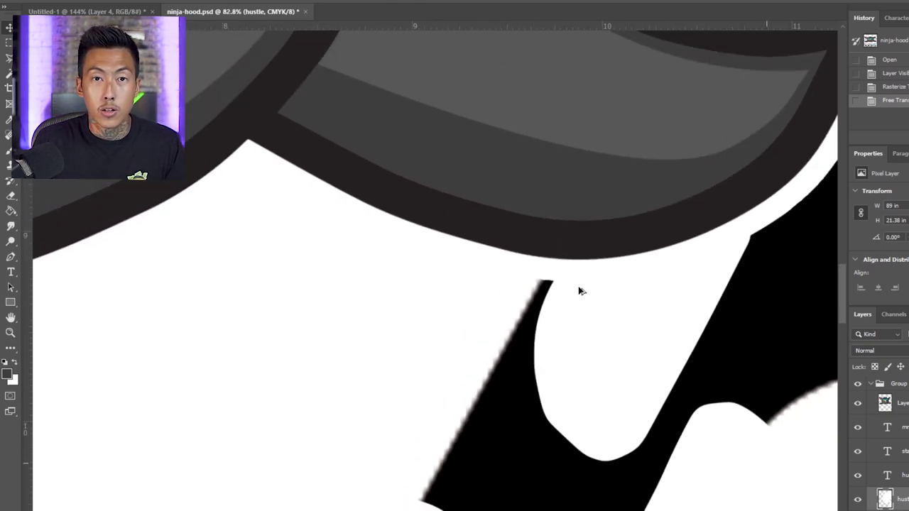
{"action": "scroll", "coordinate": [579, 291], "scroll_direction": "down", "scroll_amount": 6}
{"action": "key", "text": "ctrl+z"}
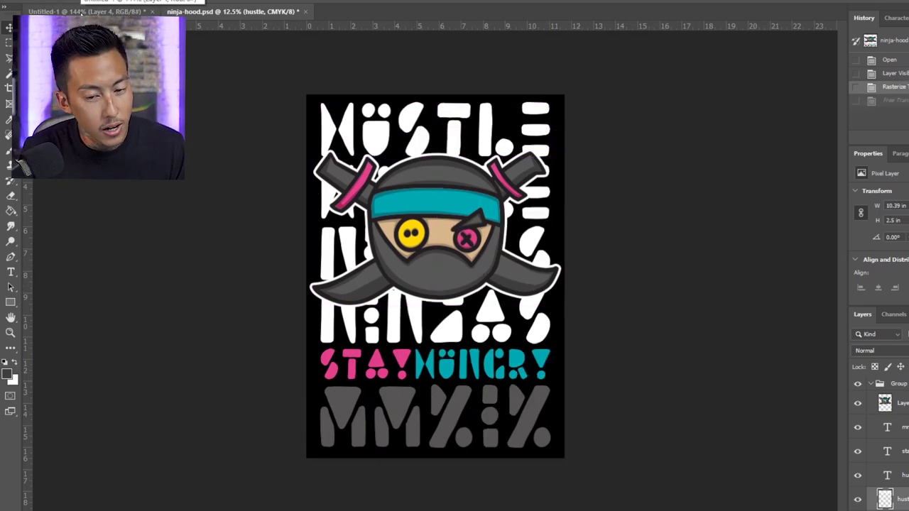
- In the Untitled-1 hoodie mockup, nudge the small ninja logo into place on the front chest
{"action": "left_click", "coordinate": [82, 11]}
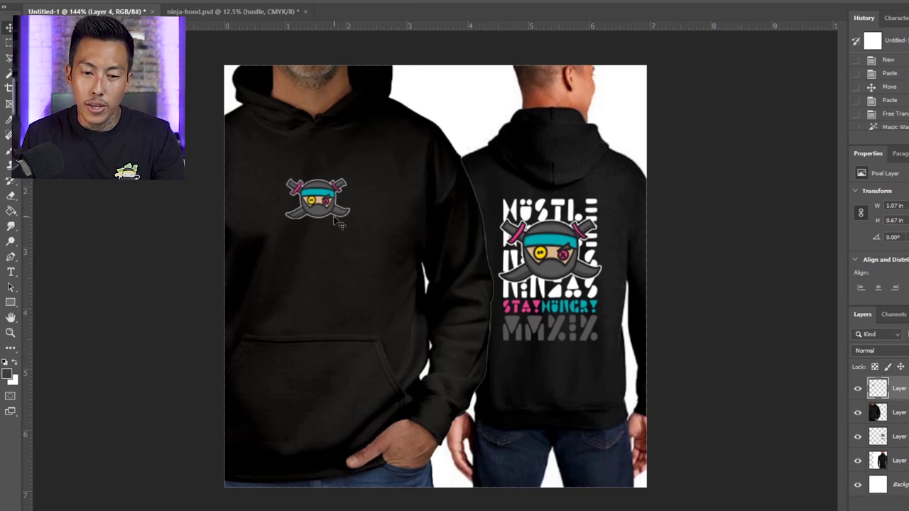
{"action": "left_click_drag", "start_coordinate": [339, 223], "coordinate": [396, 226]}
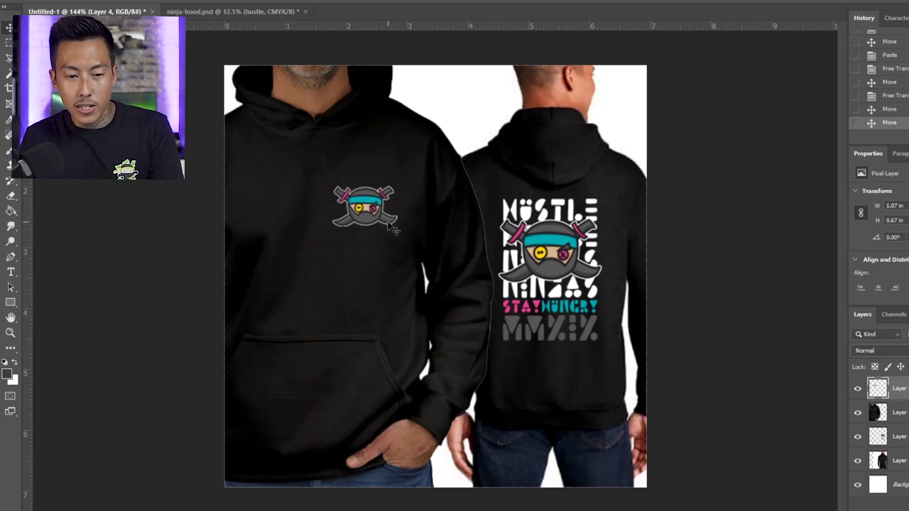
{"action": "left_click_drag", "start_coordinate": [389, 226], "coordinate": [337, 226]}
{"action": "key", "text": "Right"}
{"action": "key", "text": "Right"}
{"action": "key", "text": "Right"}
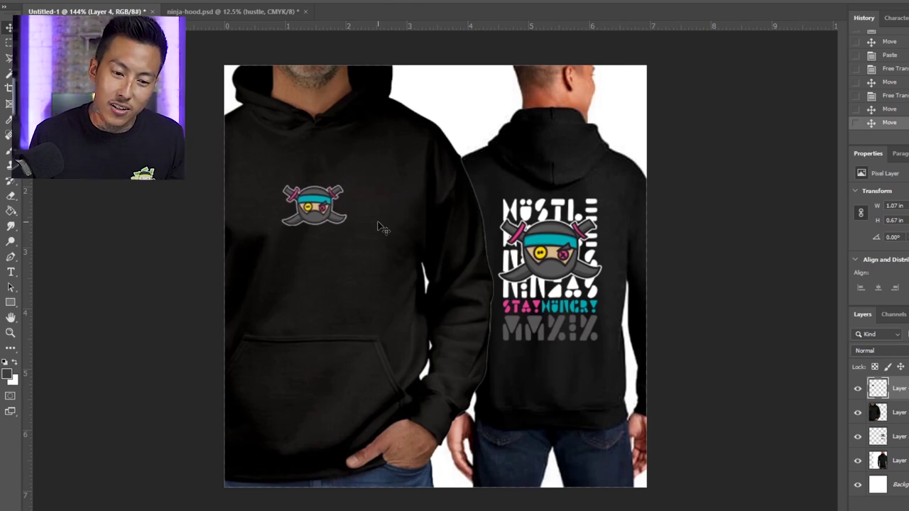
{"action": "key", "text": "Up"}
{"action": "key", "text": "Up"}
{"action": "key", "text": "Left"}
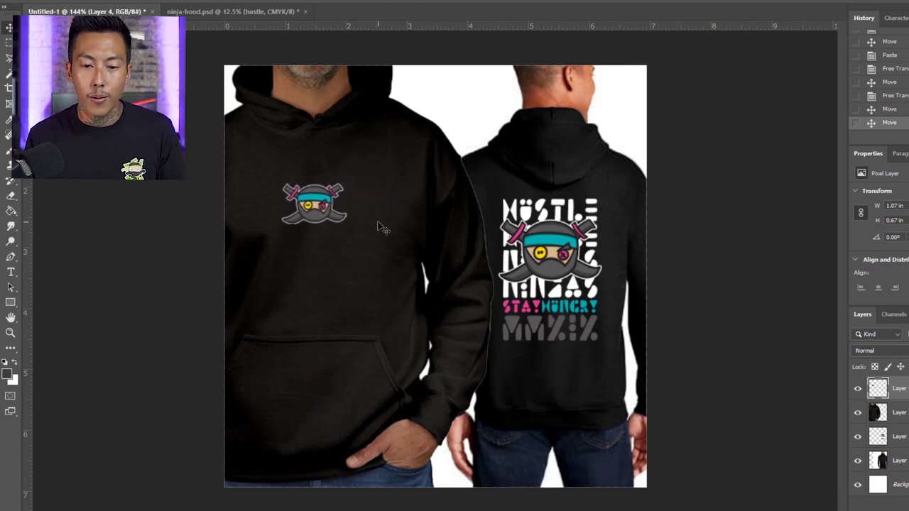